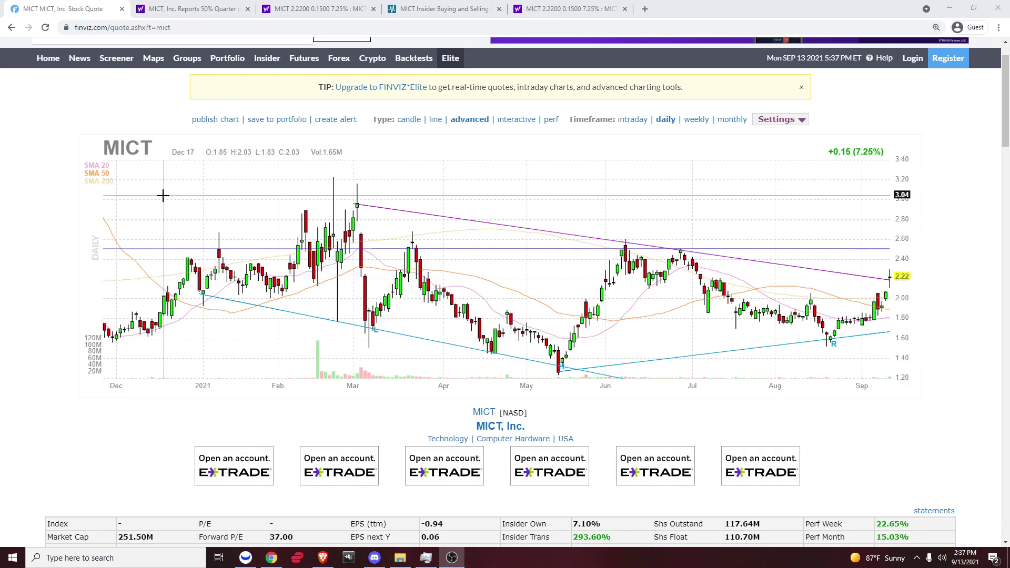
Scroll the Finviz MICT quote page to review its daily trendline chart
scroll(179, 179, down, 1)
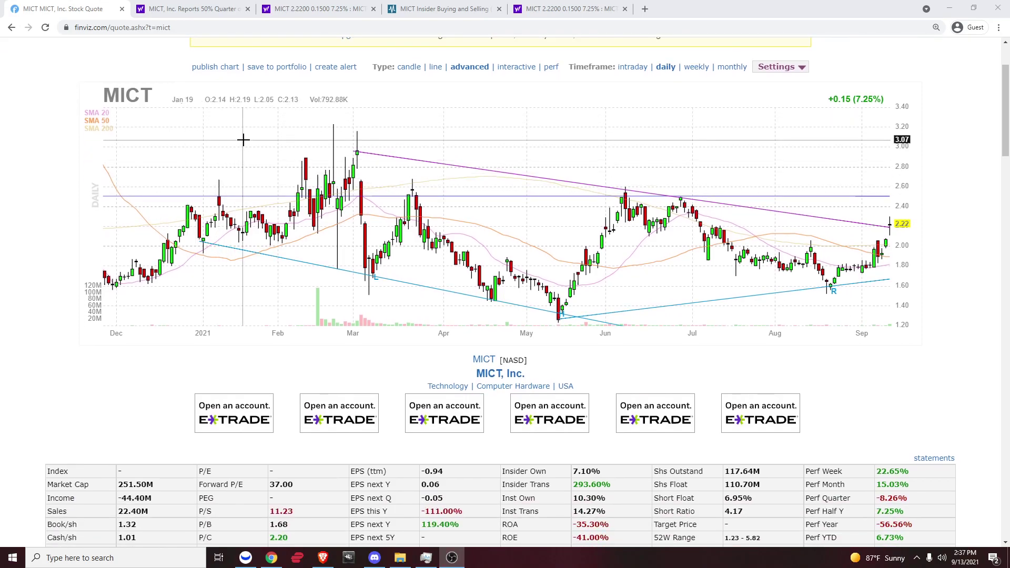
scroll(243, 139, up, 1)
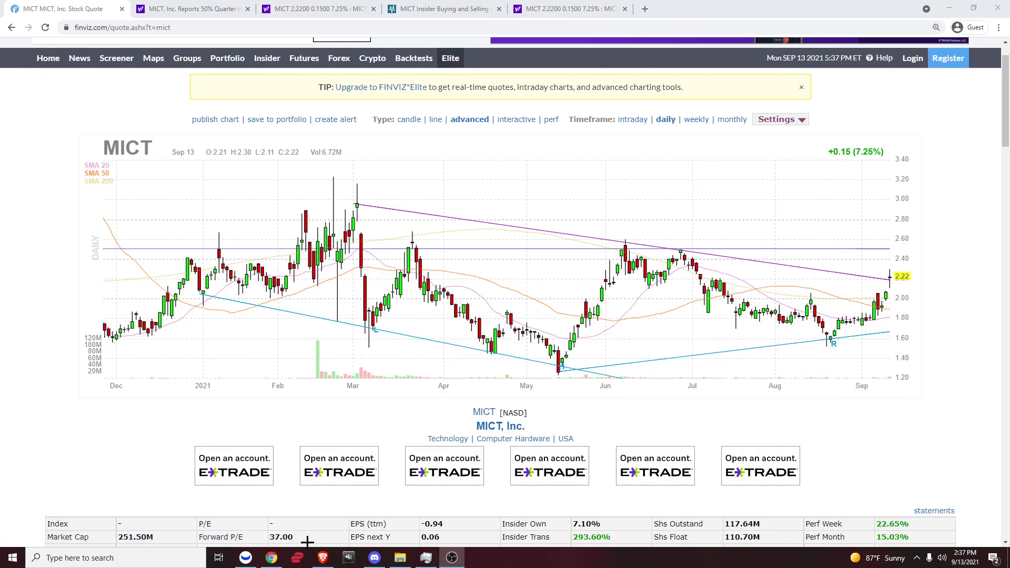
Bring Webull forward and collapse the positions panel so the MICT daily chart fills the window
click(245, 558)
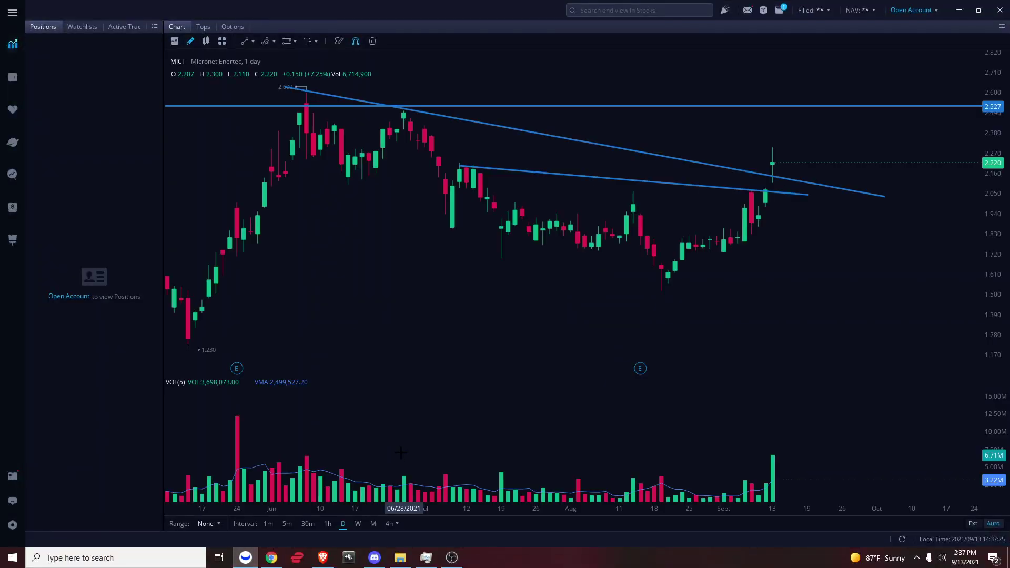
scroll(681, 332, up, 5)
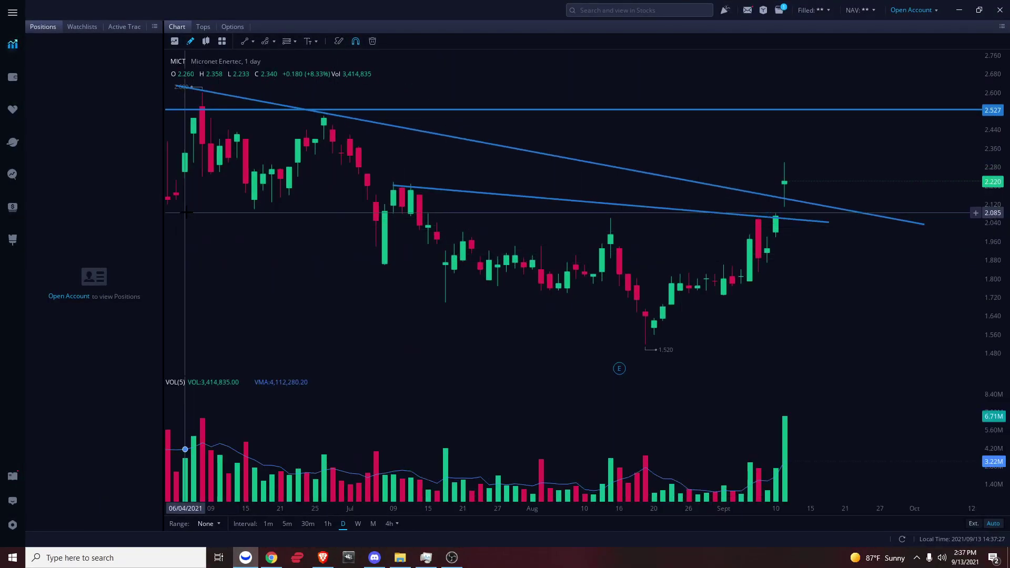
drag(157, 203, 52, 201)
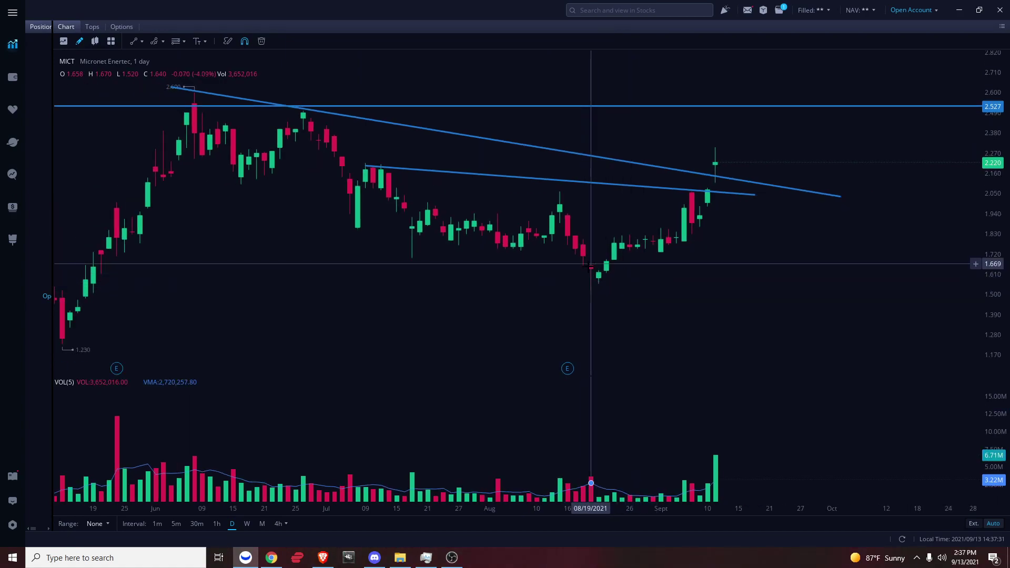
scroll(589, 266, up, 3)
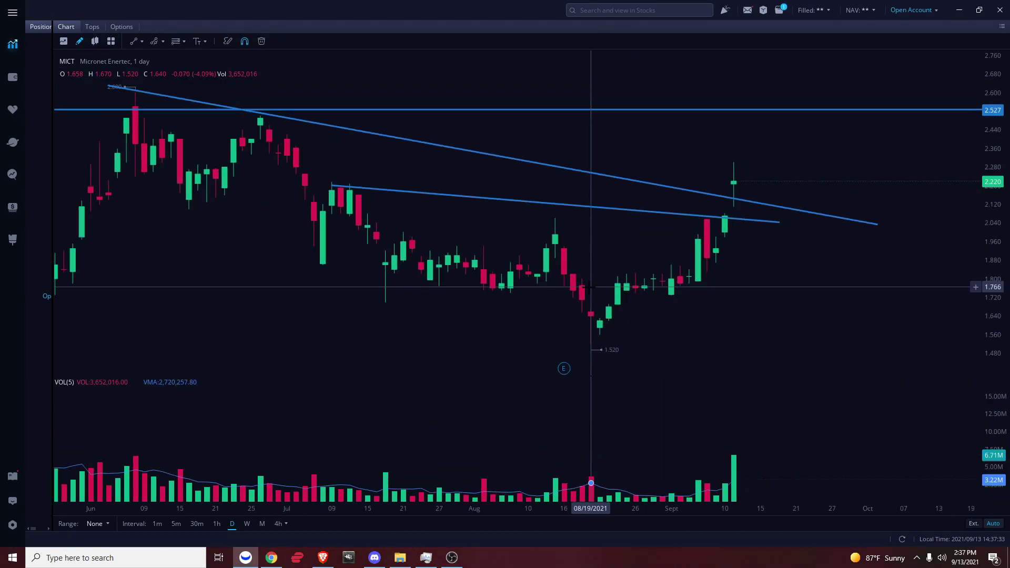
scroll(591, 296, down, 3)
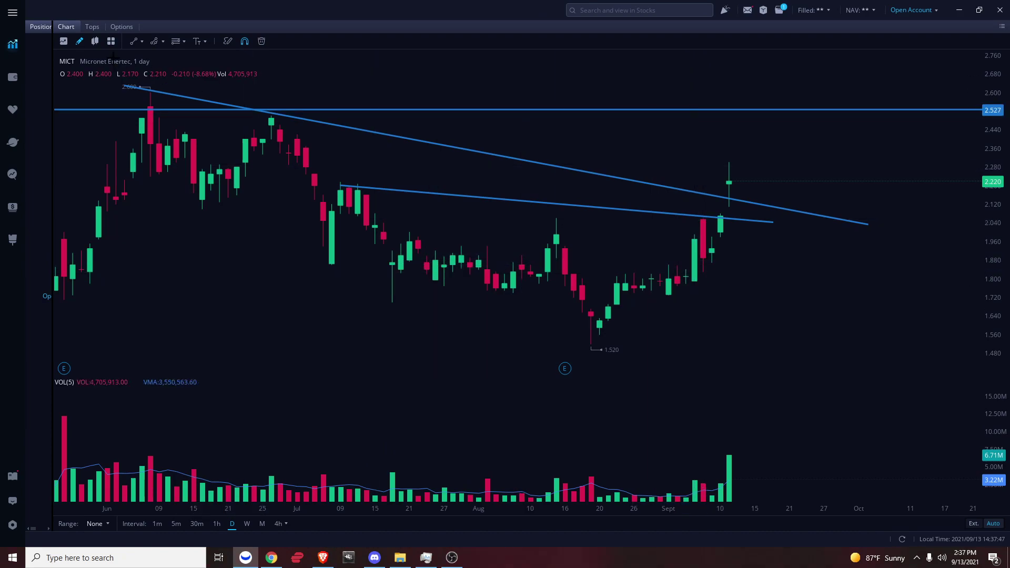
Draw a horizontal line on the MICT daily chart at 1.827
click(142, 41)
click(168, 77)
scroll(627, 264, up, 3)
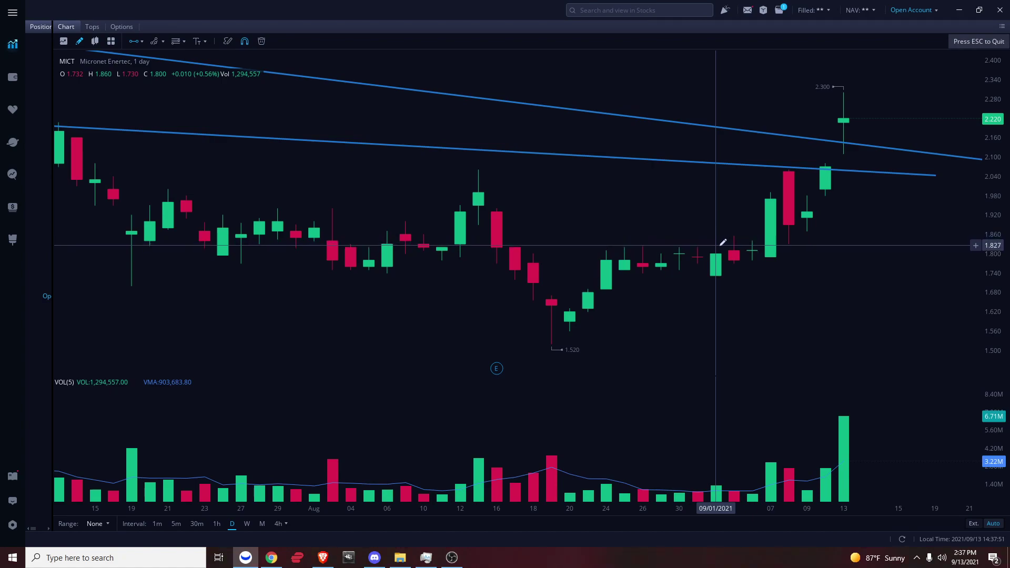
click(721, 245)
scroll(726, 315, down, 2)
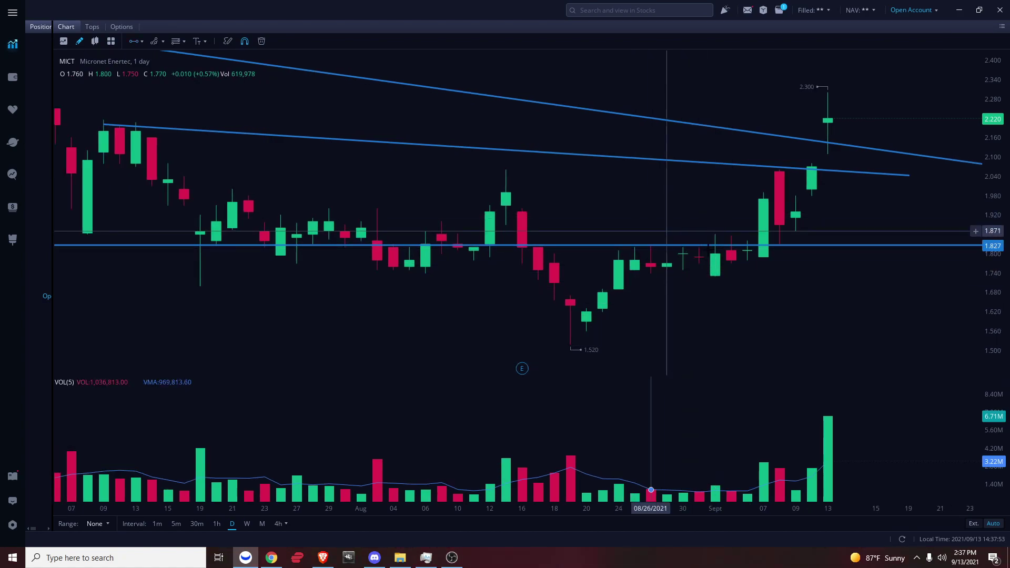
scroll(695, 249, up, 3)
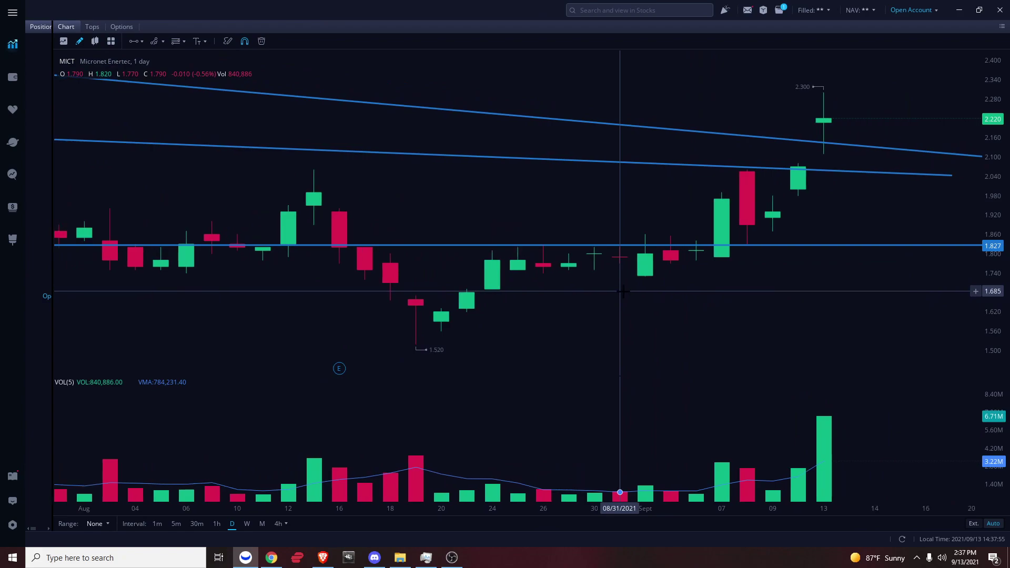
scroll(571, 248, up, 2)
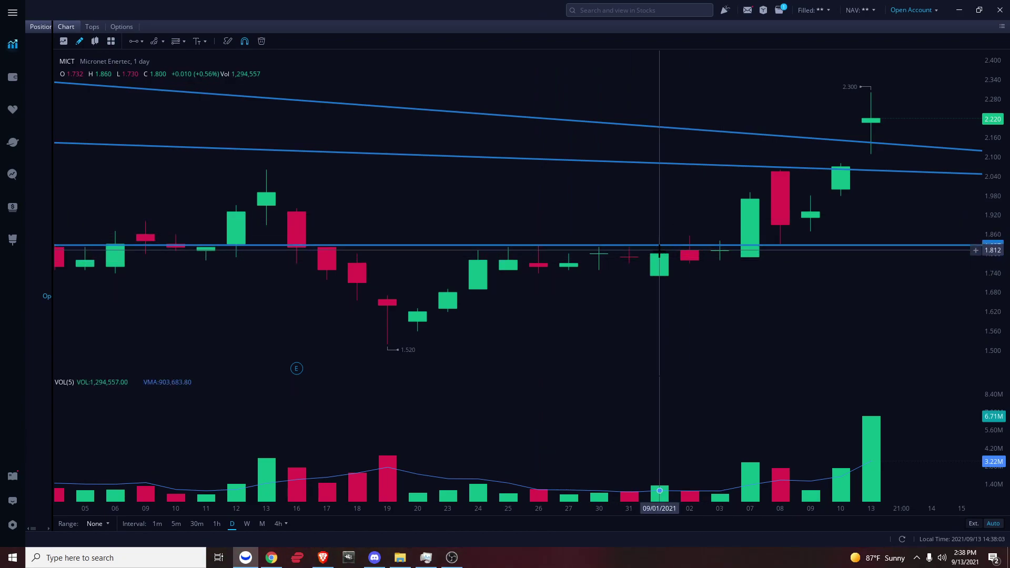
scroll(781, 283, right, 2)
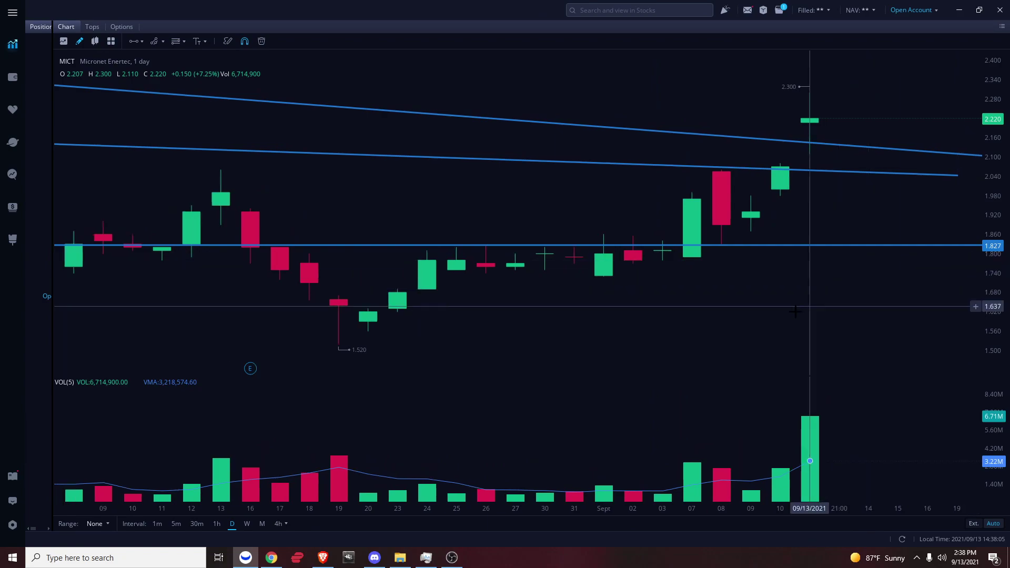
scroll(807, 237, down, 1)
scroll(637, 275, down, 1)
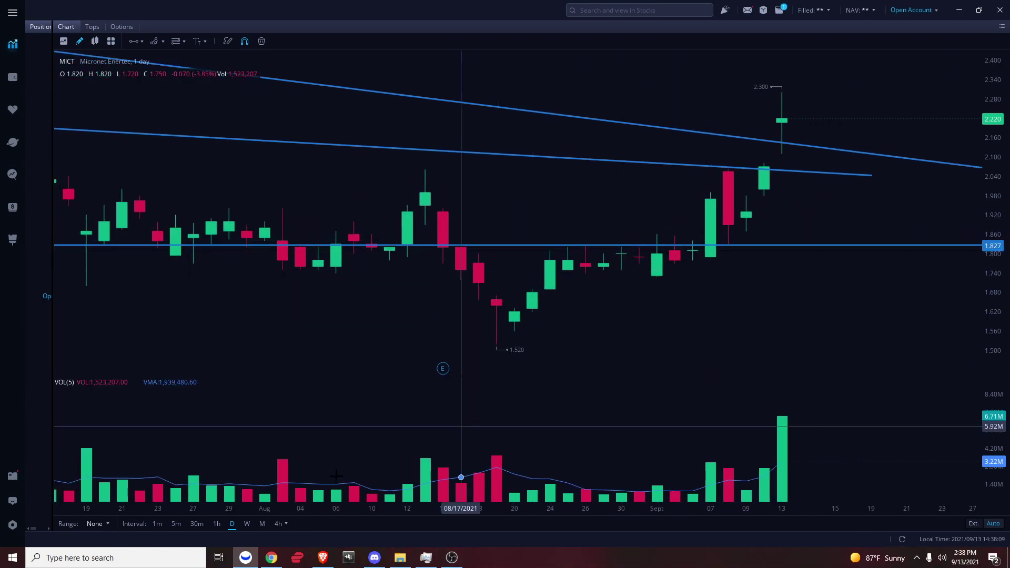
Switch the MICT chart to 1-minute candles and zoom into the 09/07 session
click(157, 523)
scroll(348, 215, down, 6)
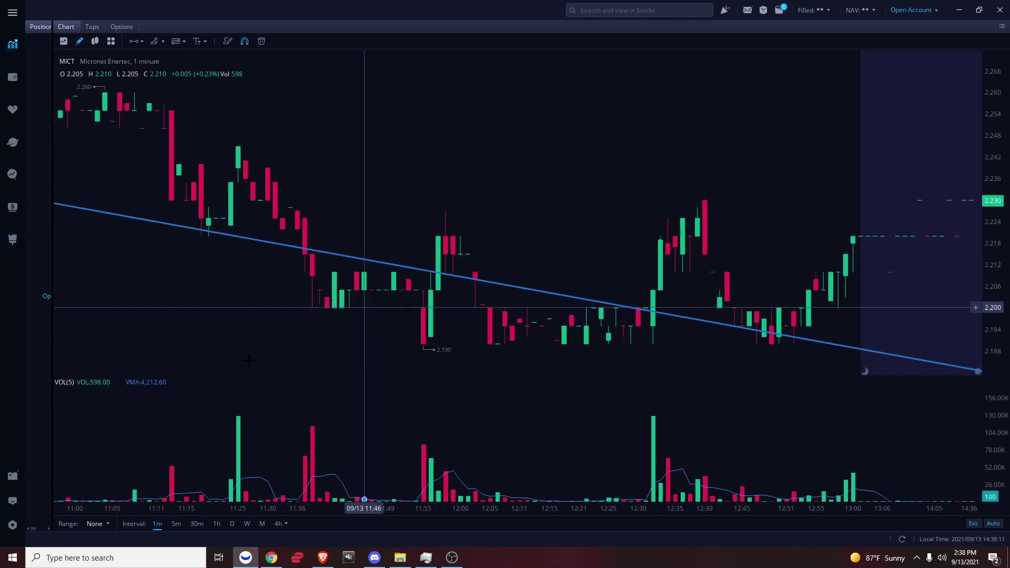
scroll(77, 284, down, 10)
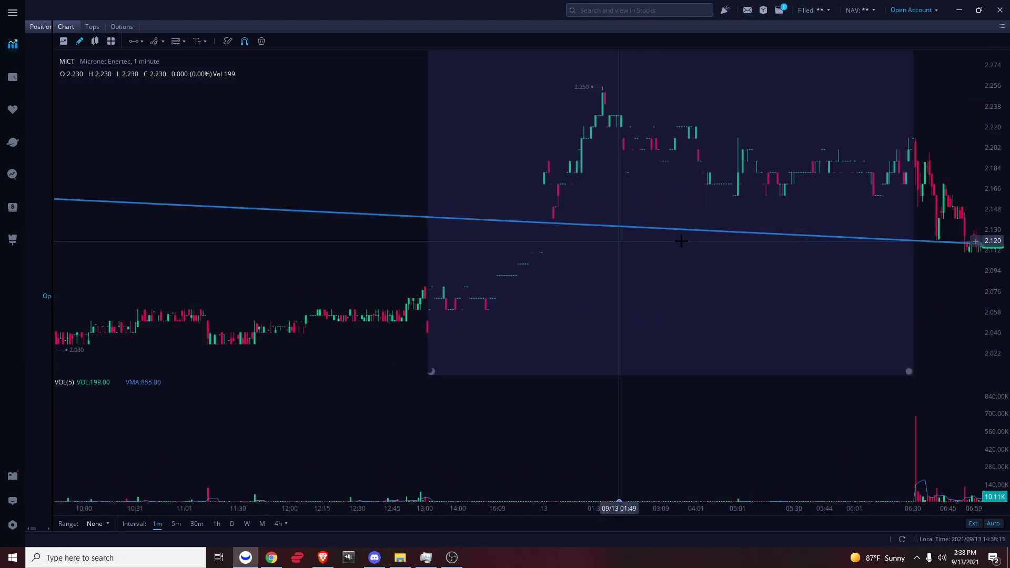
scroll(424, 256, up, 10)
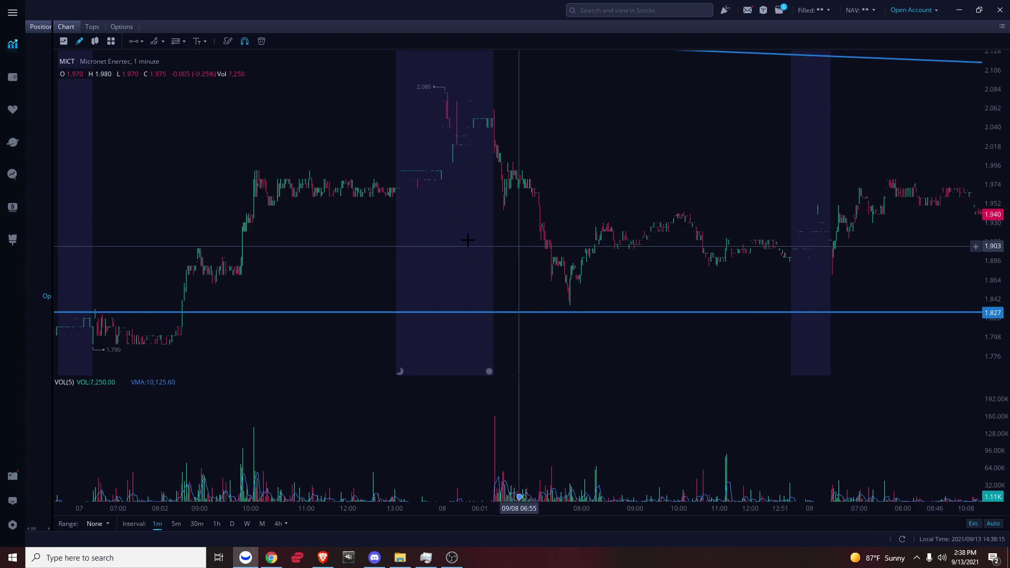
scroll(561, 245, up, 5)
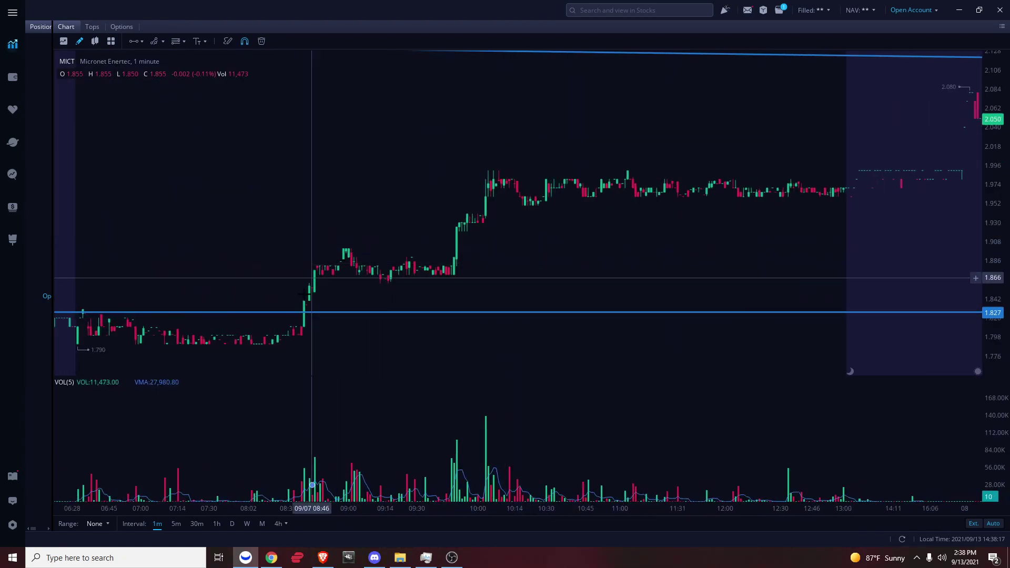
scroll(450, 197, down, 4)
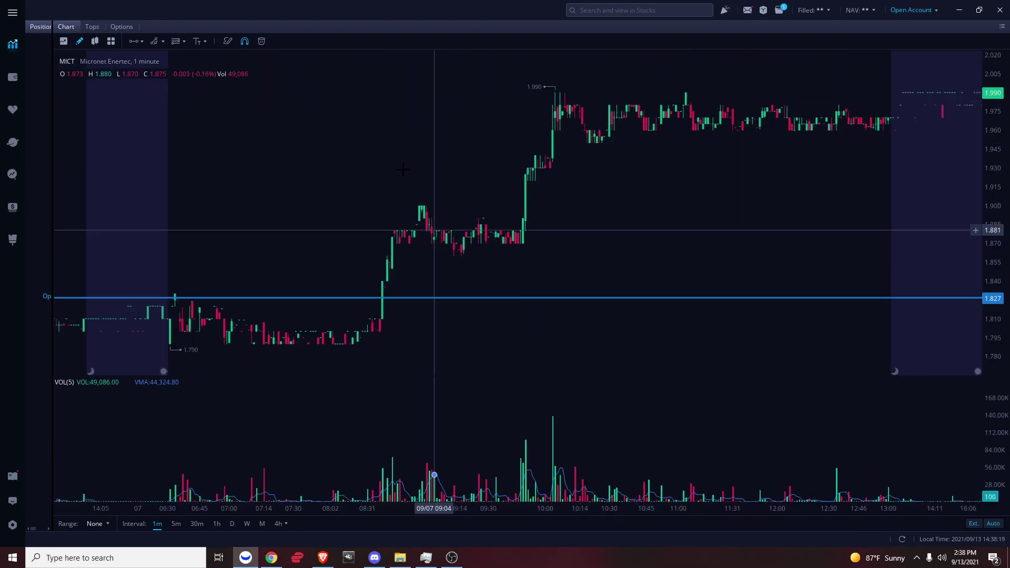
scroll(568, 181, up, 3)
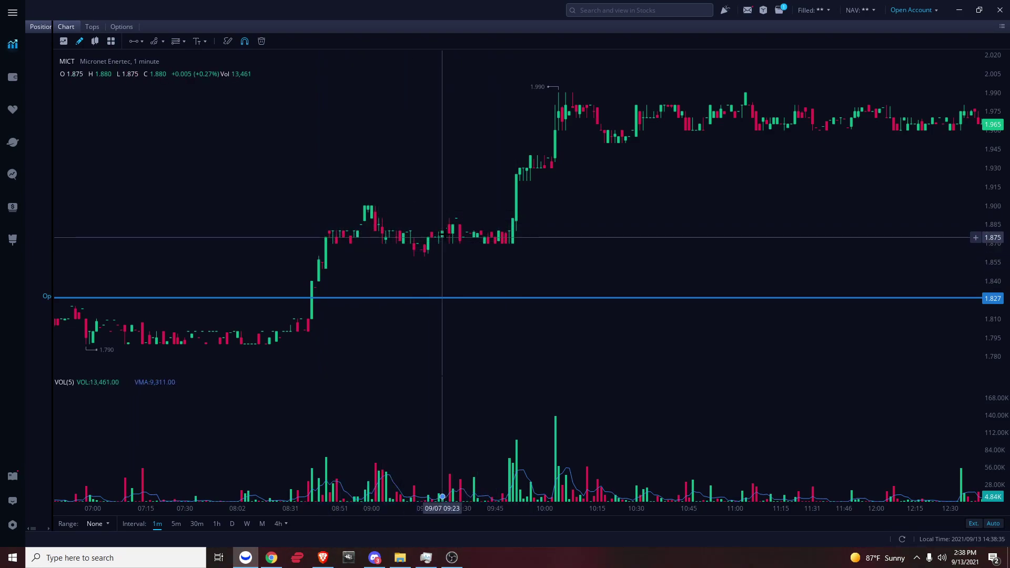
scroll(389, 229, up, 3)
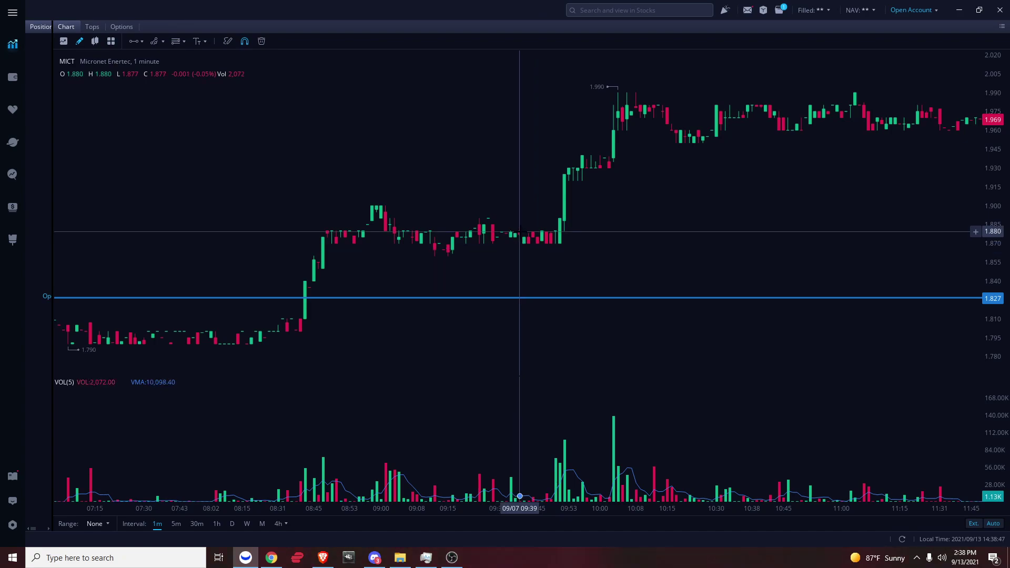
scroll(520, 232, down, 3)
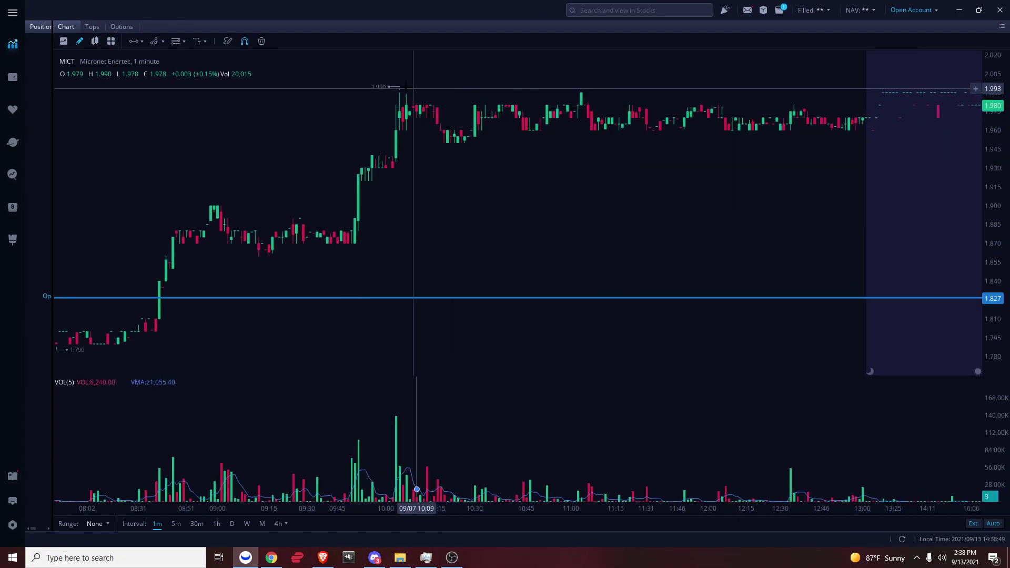
scroll(421, 110, down, 5)
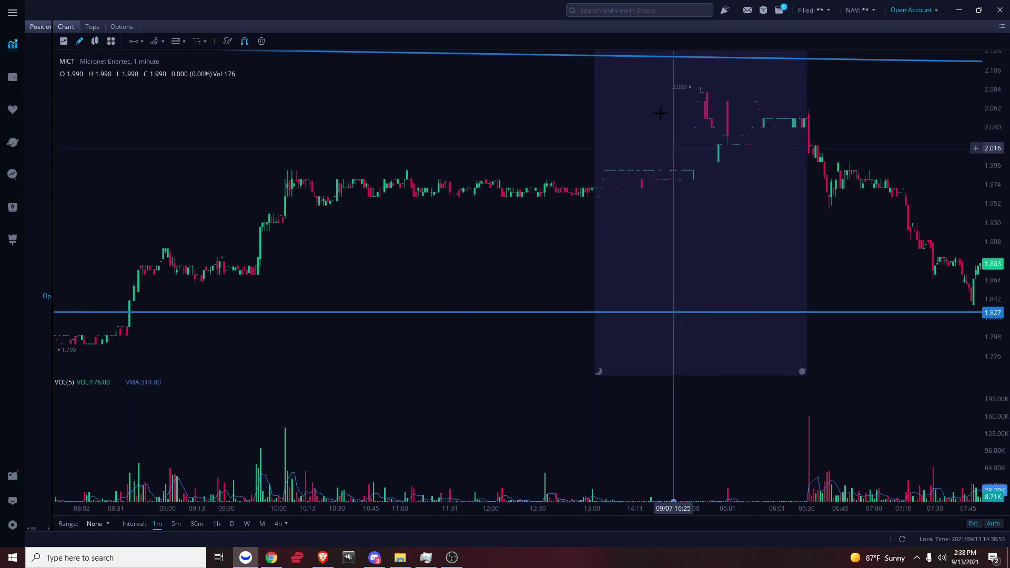
scroll(695, 116, up, 5)
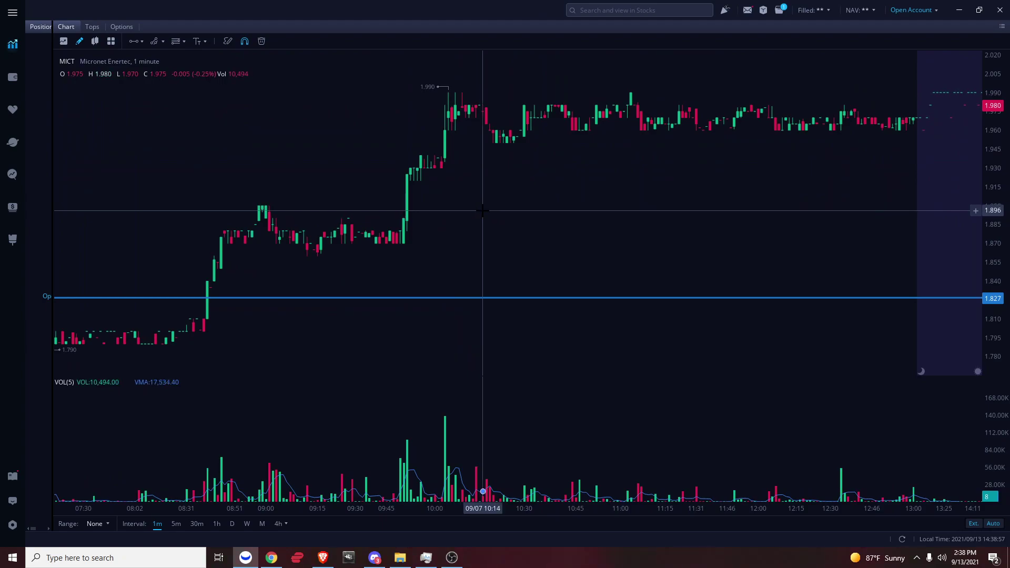
Pan and zoom out to follow the 1-minute move breaking above 1.827 and past 1.99
drag(274, 266, 310, 268)
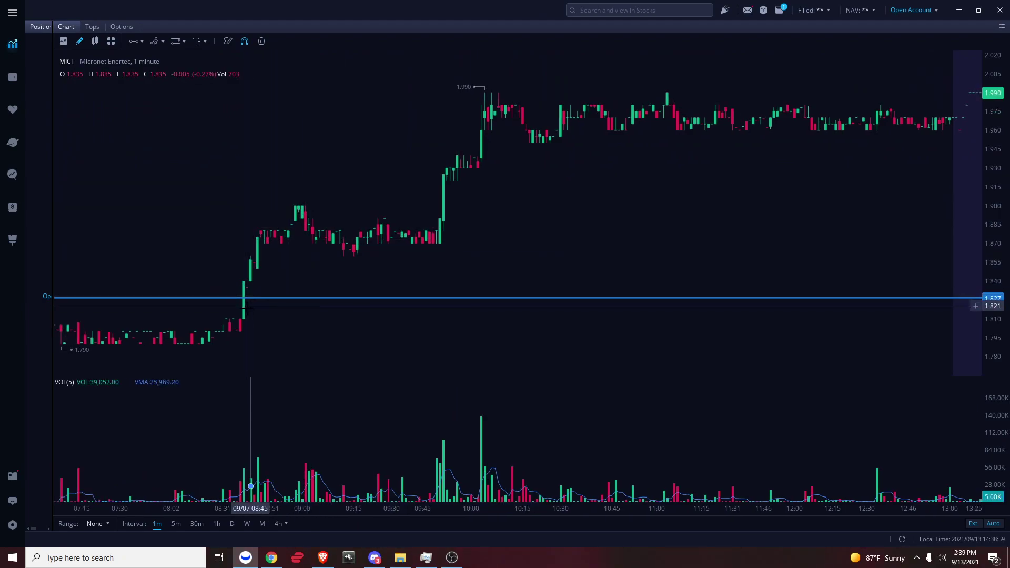
drag(274, 296, 732, 332)
scroll(462, 305, down, 5)
scroll(519, 315, up, 5)
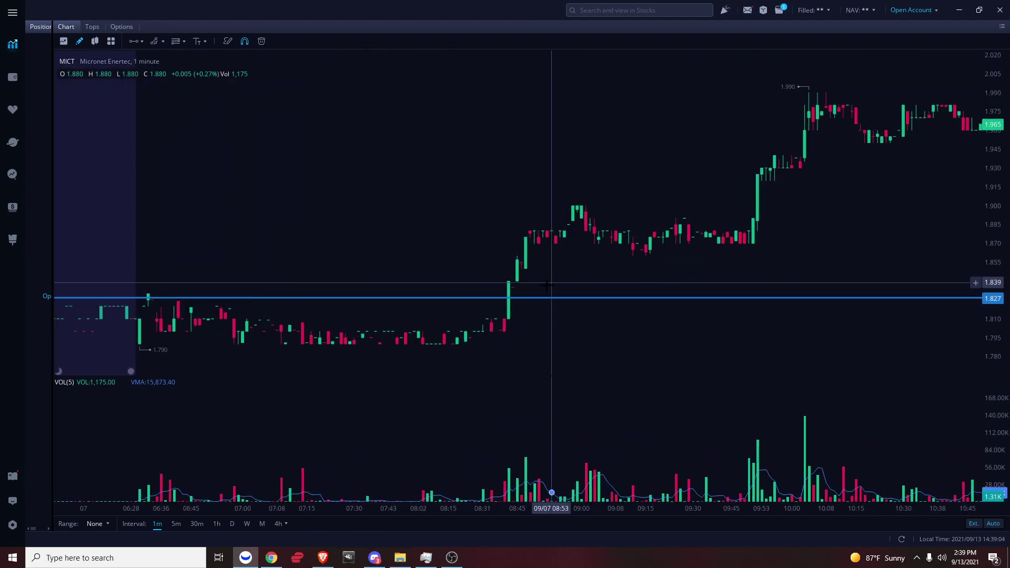
scroll(514, 317, up, 5)
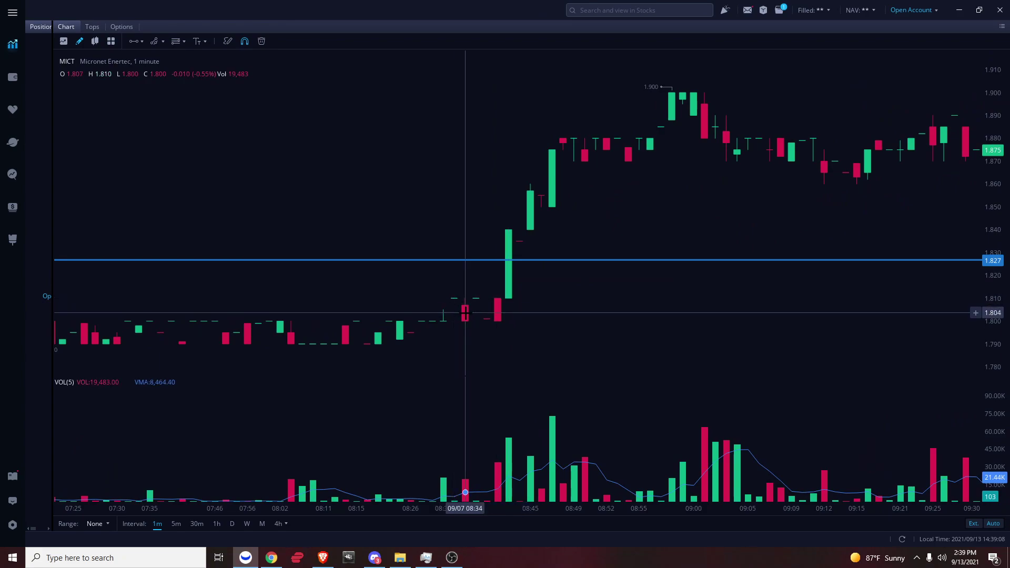
scroll(661, 308, down, 1)
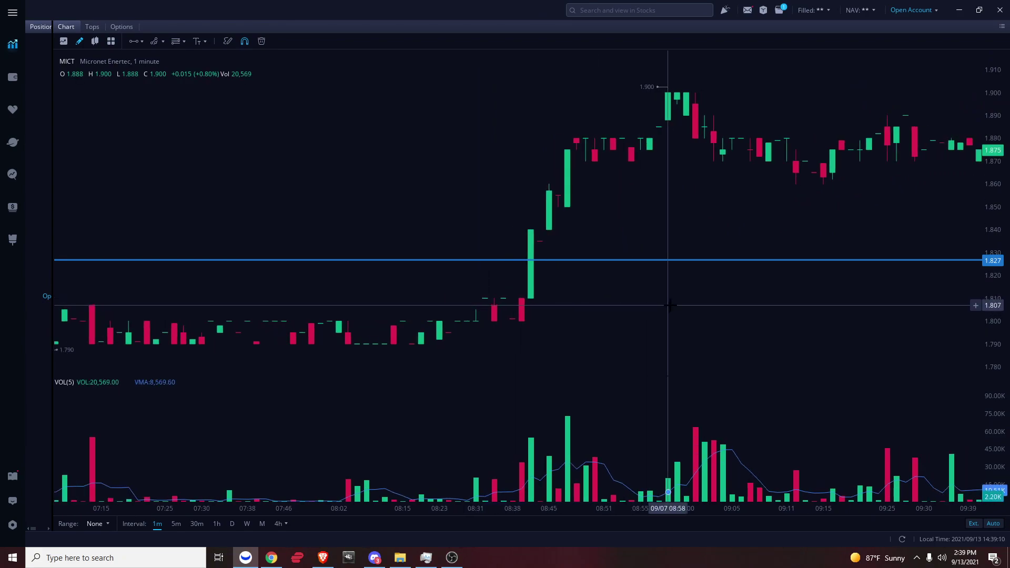
scroll(631, 294, down, 2)
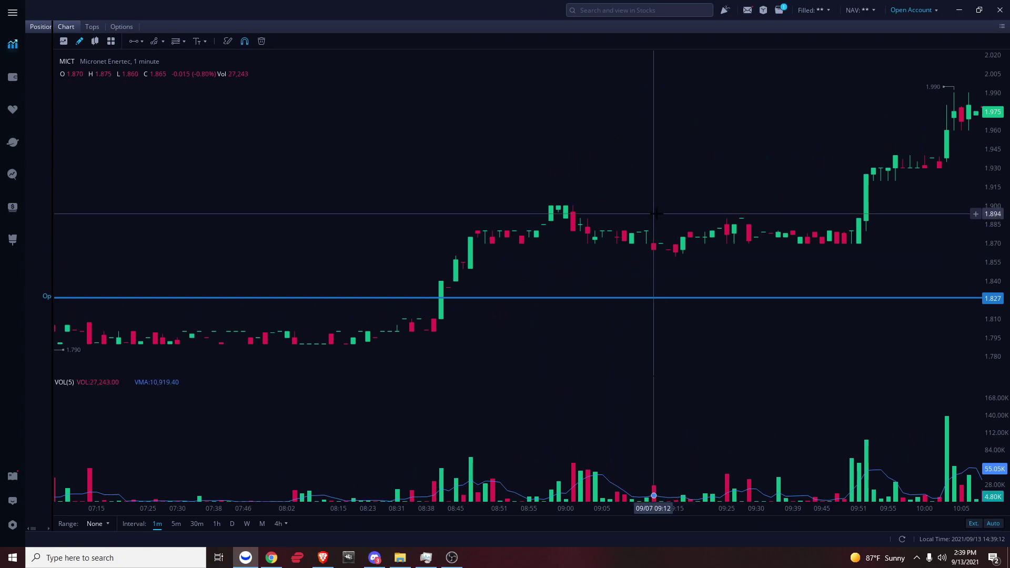
scroll(647, 245, down, 5)
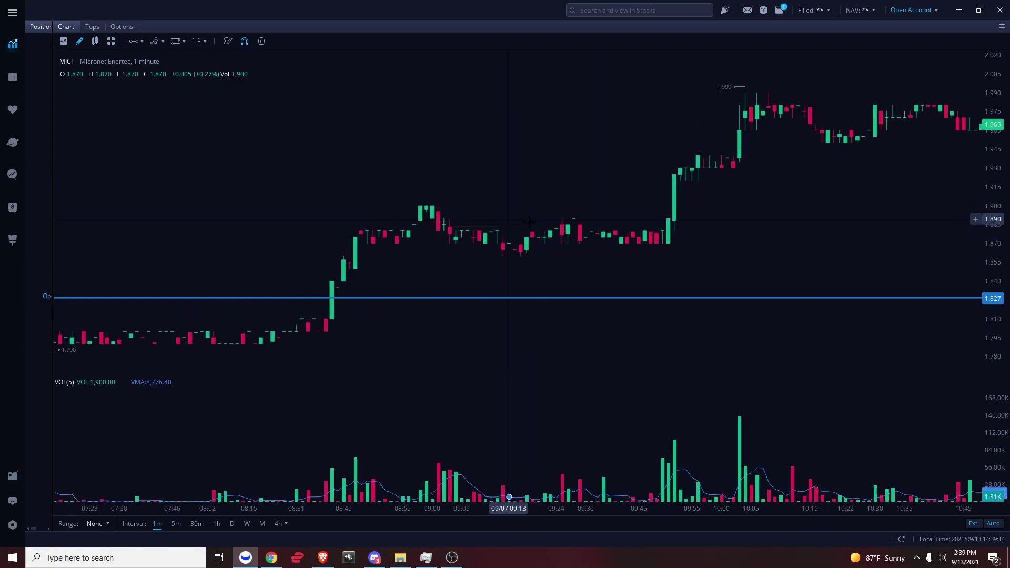
Return MICT to daily candles, zoom around its trendlines, then minimize Webull
click(234, 525)
scroll(734, 263, down, 5)
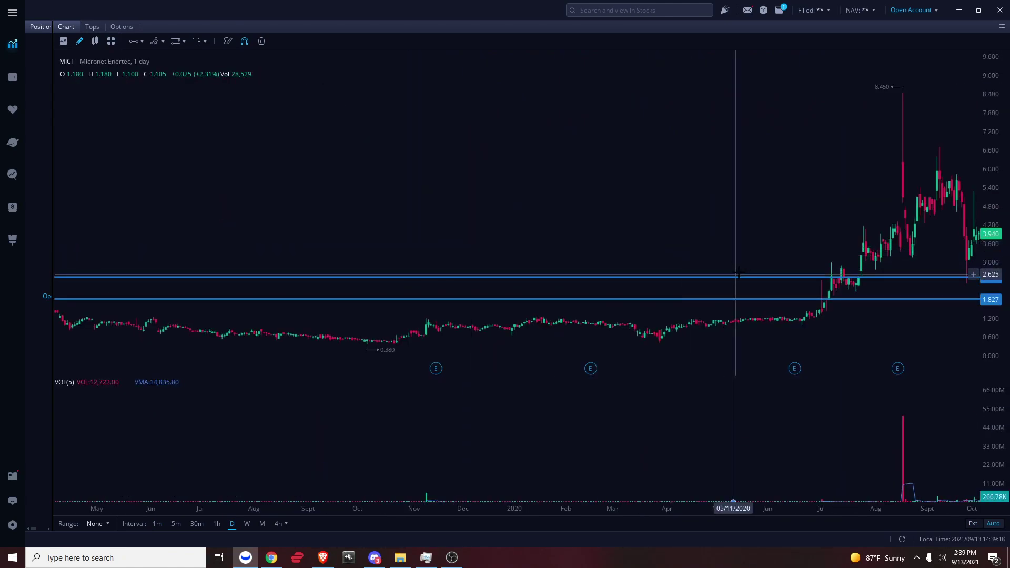
scroll(289, 163, up, 3)
scroll(773, 185, up, 1)
scroll(772, 186, up, 5)
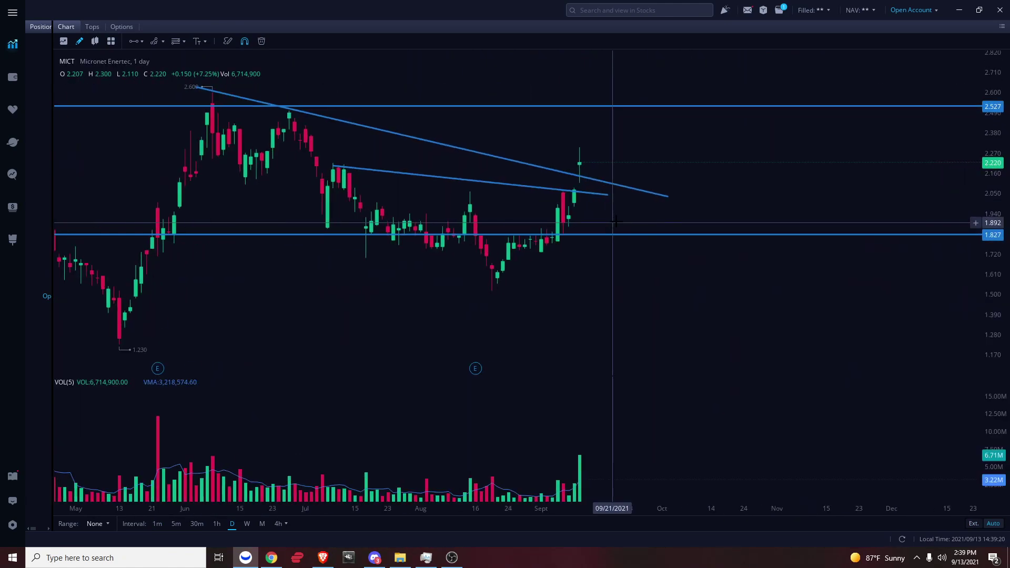
scroll(545, 246, up, 2)
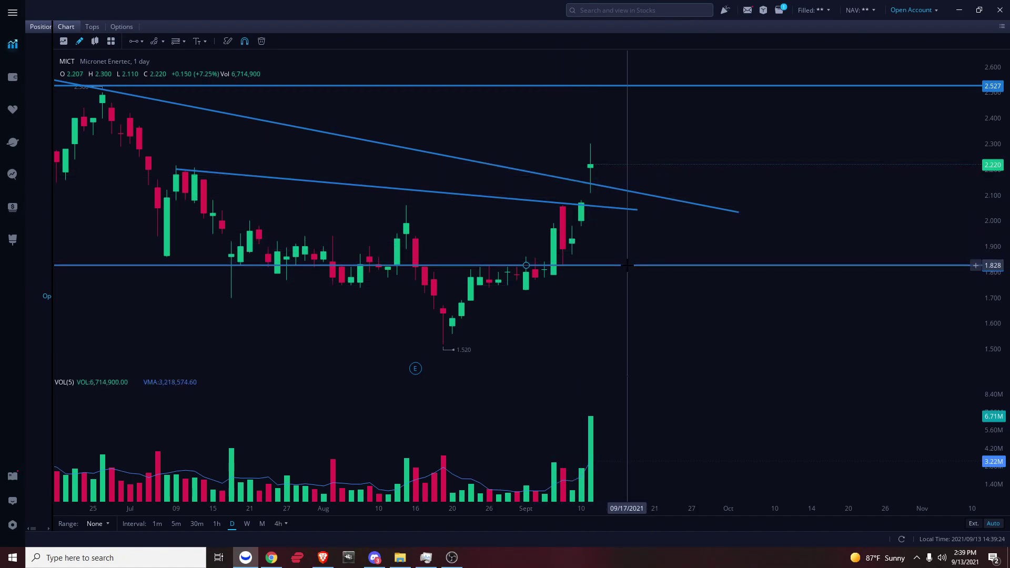
scroll(618, 315, up, 1)
scroll(618, 314, up, 1)
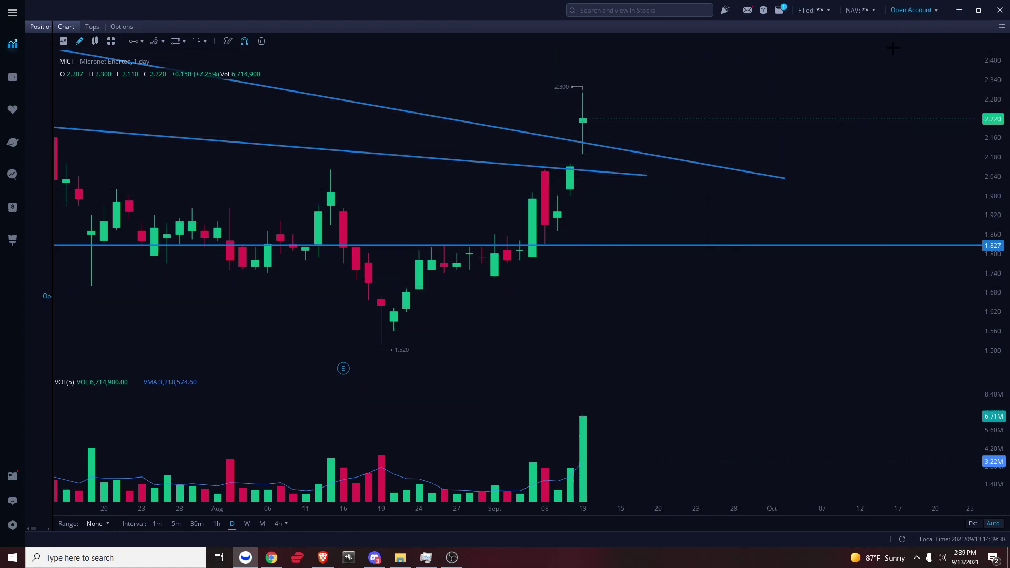
scroll(495, 295, down, 3)
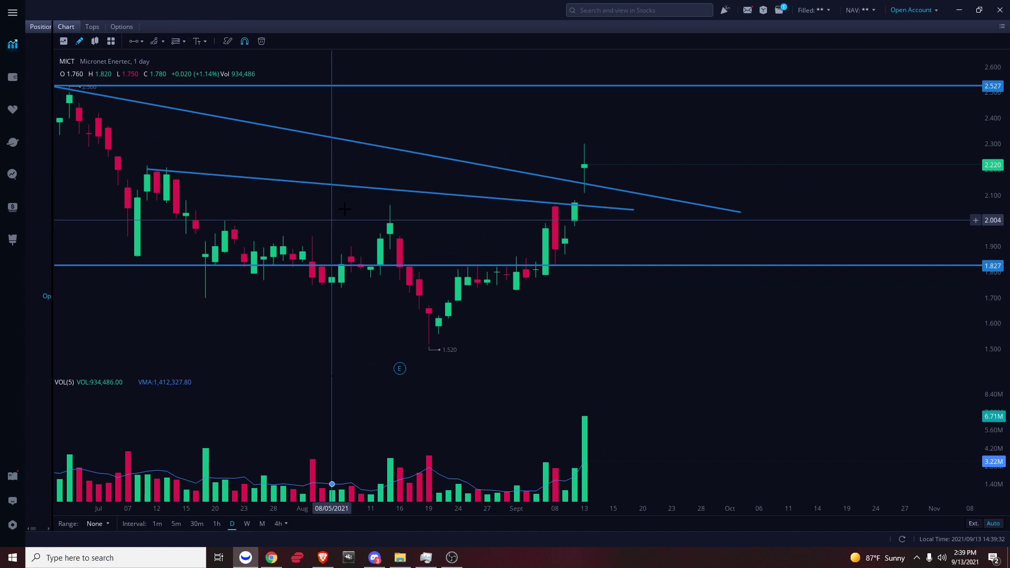
scroll(631, 337, up, 3)
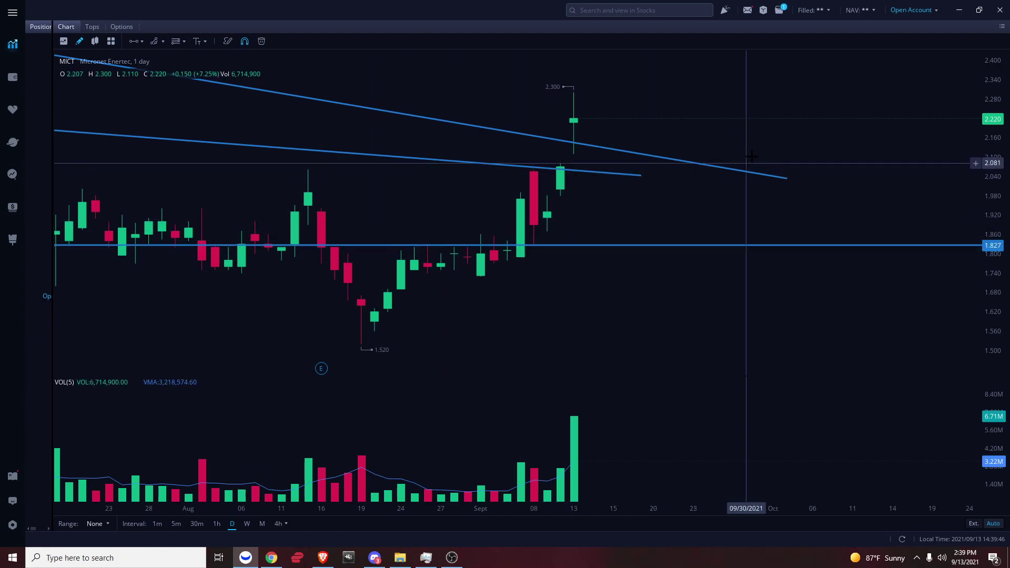
click(959, 10)
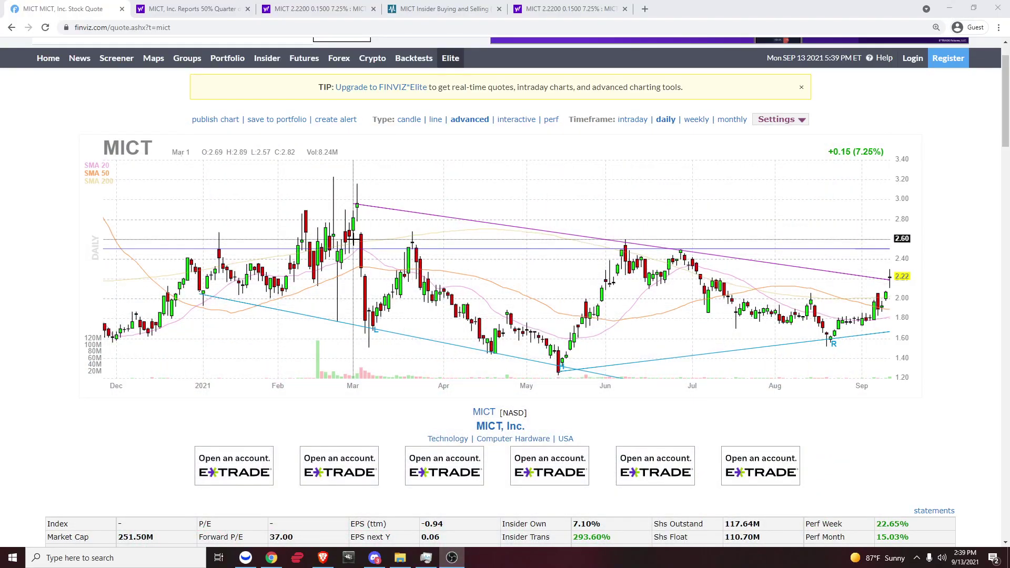
Open Finviz's MICT headline on 50% insurance revenue growth in a new tab
scroll(352, 240, down, 9)
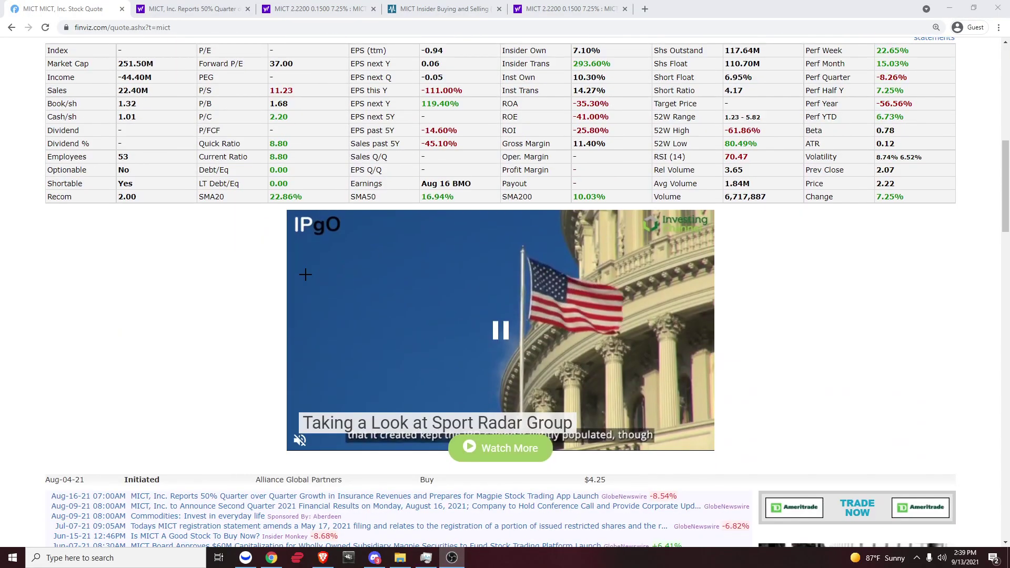
scroll(305, 274, up, 9)
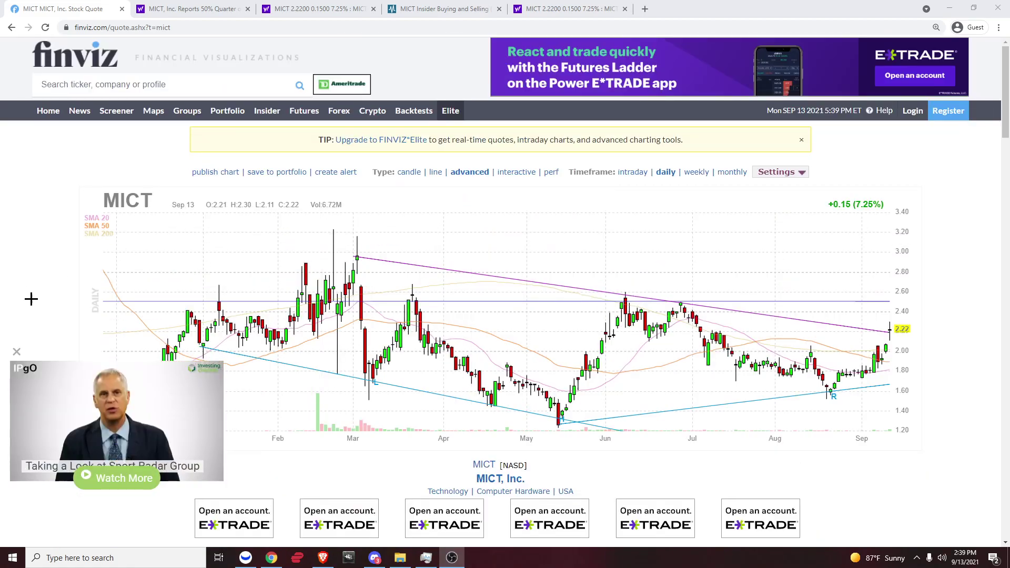
scroll(203, 327, down, 12)
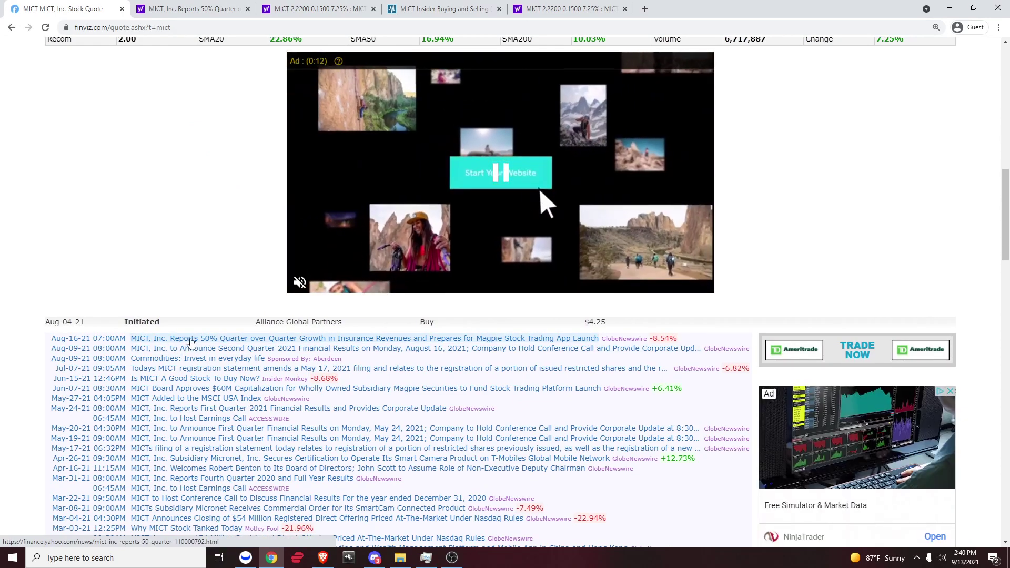
scroll(190, 338, up, 15)
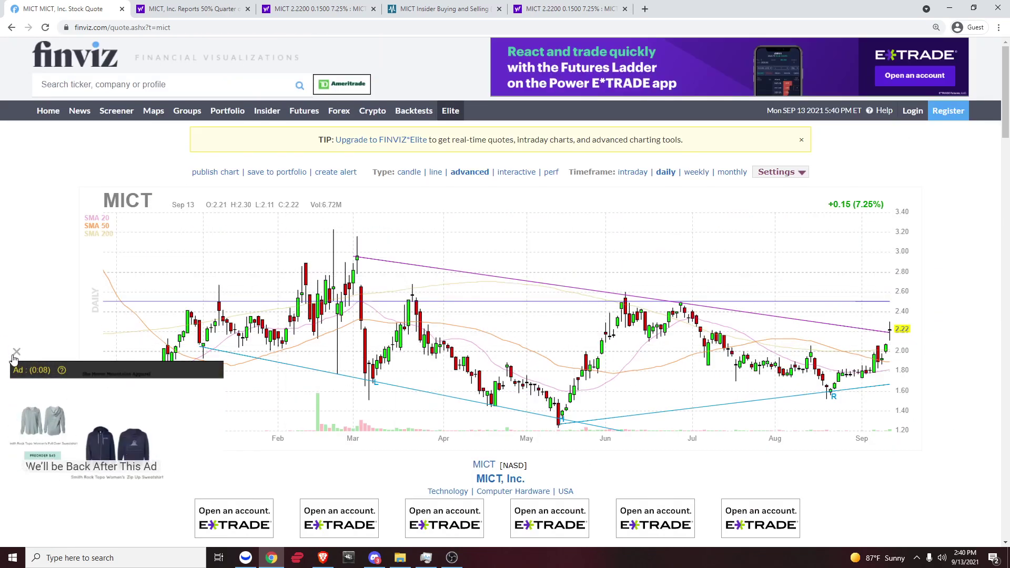
scroll(455, 360, down, 3)
scroll(456, 361, down, 10)
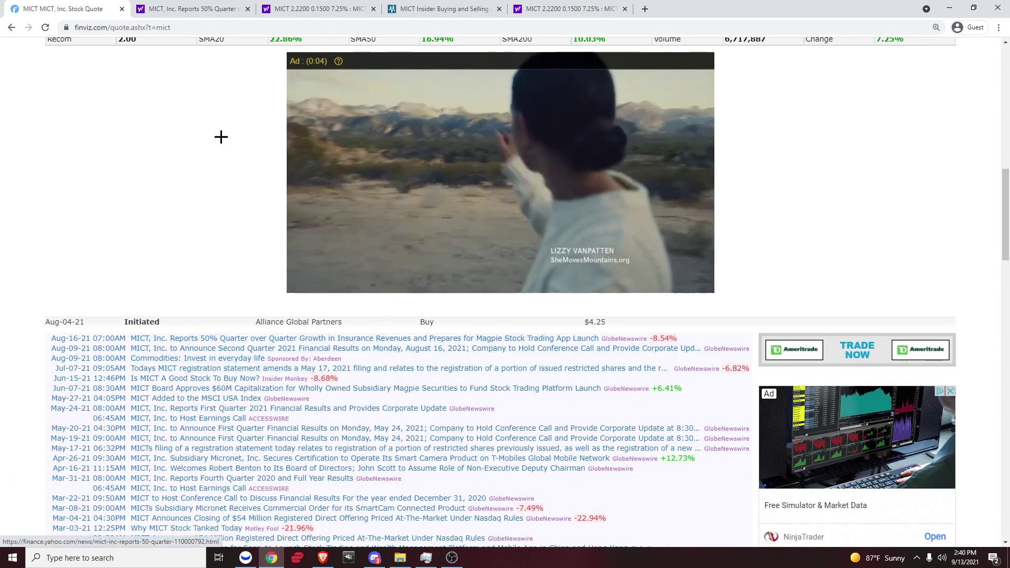
right_click(174, 339)
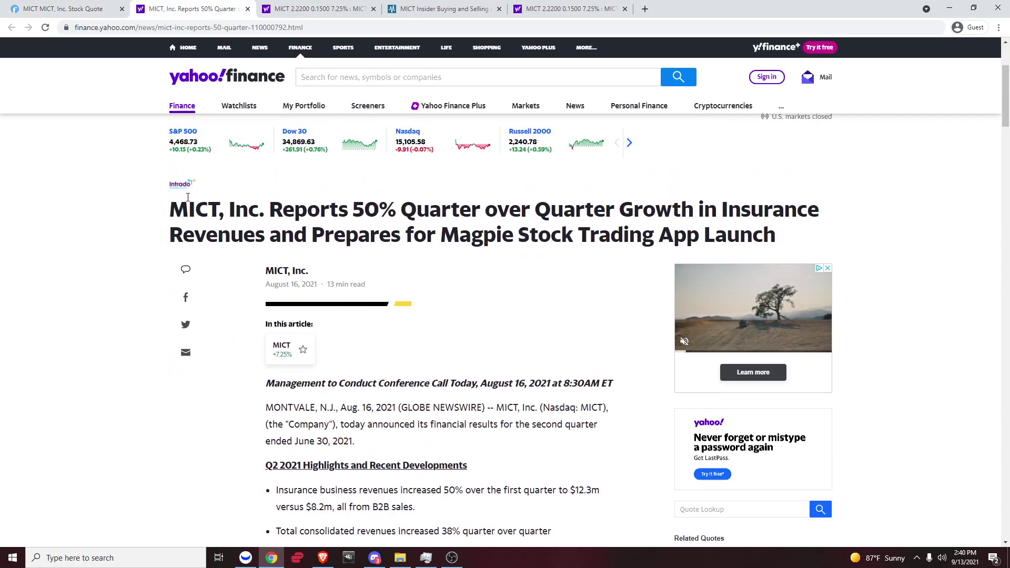
Highlight 'Reports 50% Quarter' and other parts of the MICT article headline
drag(170, 210, 439, 209)
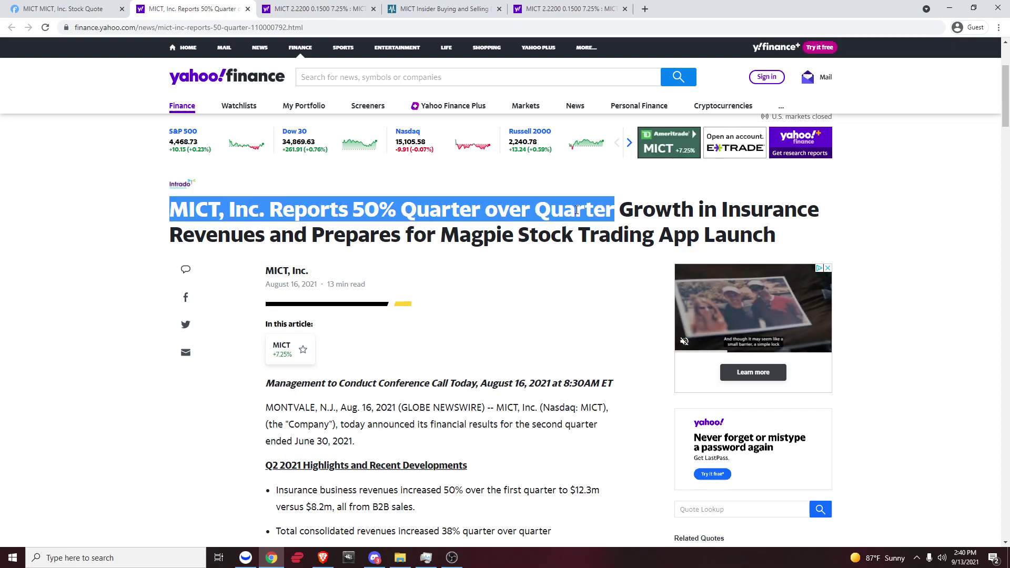
drag(577, 211, 320, 237)
drag(408, 241, 738, 241)
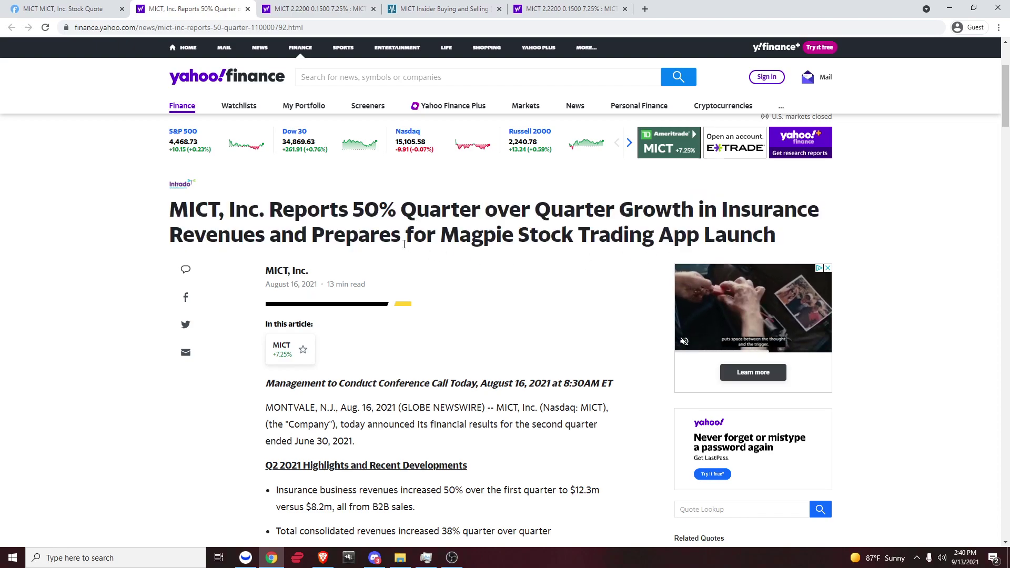
drag(270, 211, 569, 206)
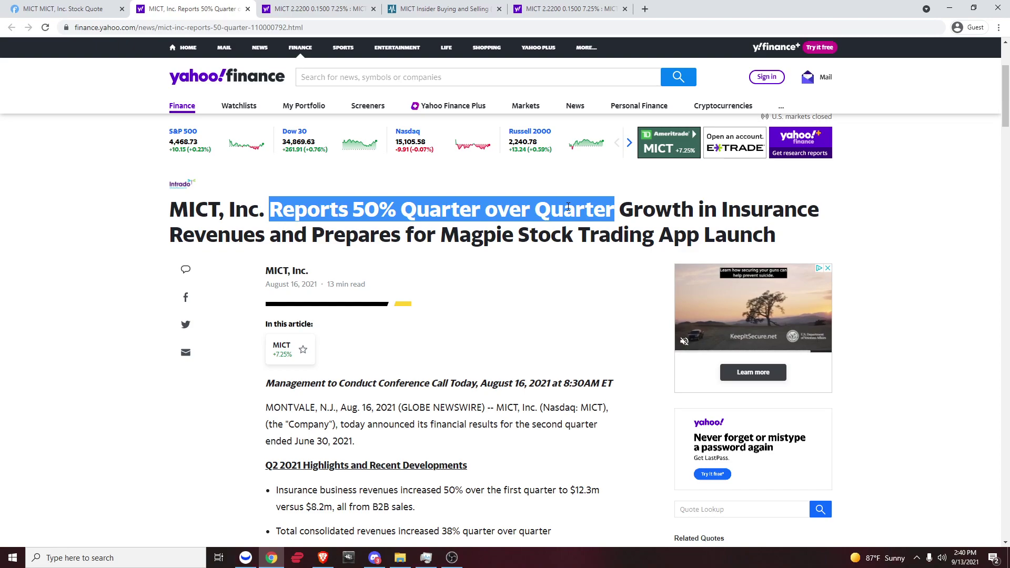
click(386, 391)
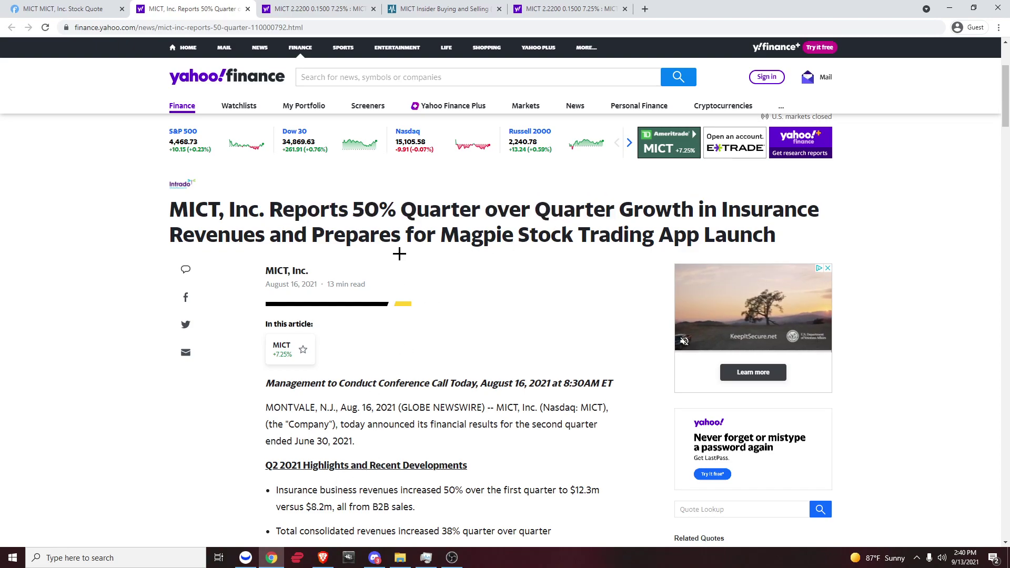
drag(271, 210, 463, 205)
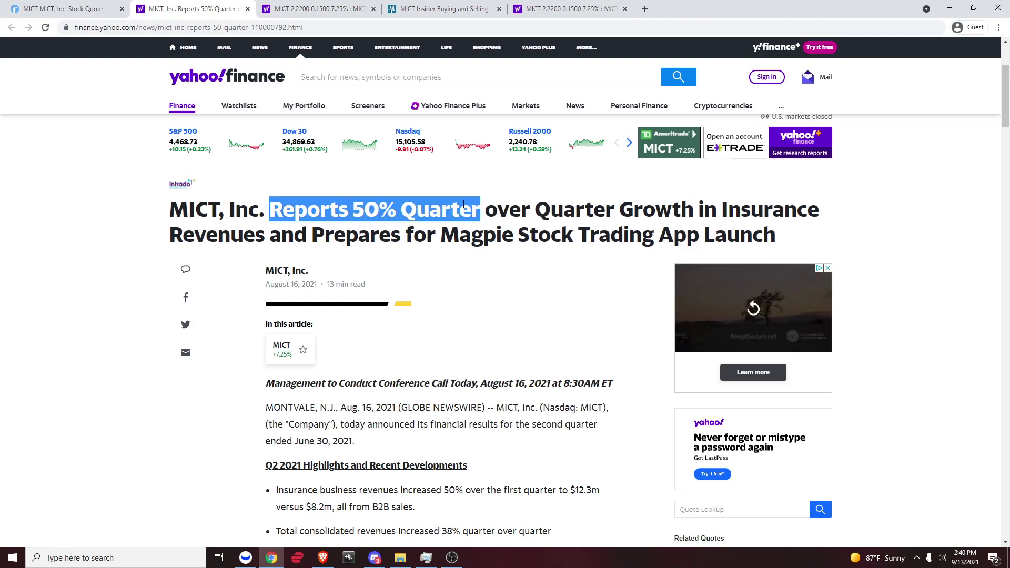
click(463, 205)
Highlight the 'Magpie Stock Trading App' part and scroll through the article
scroll(463, 203, down, 1)
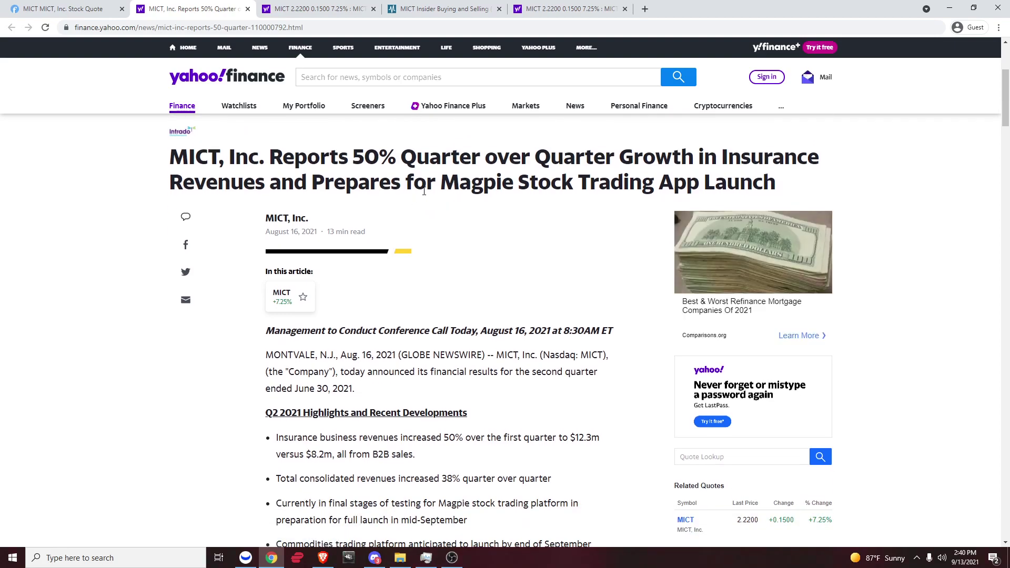
drag(357, 185, 777, 184)
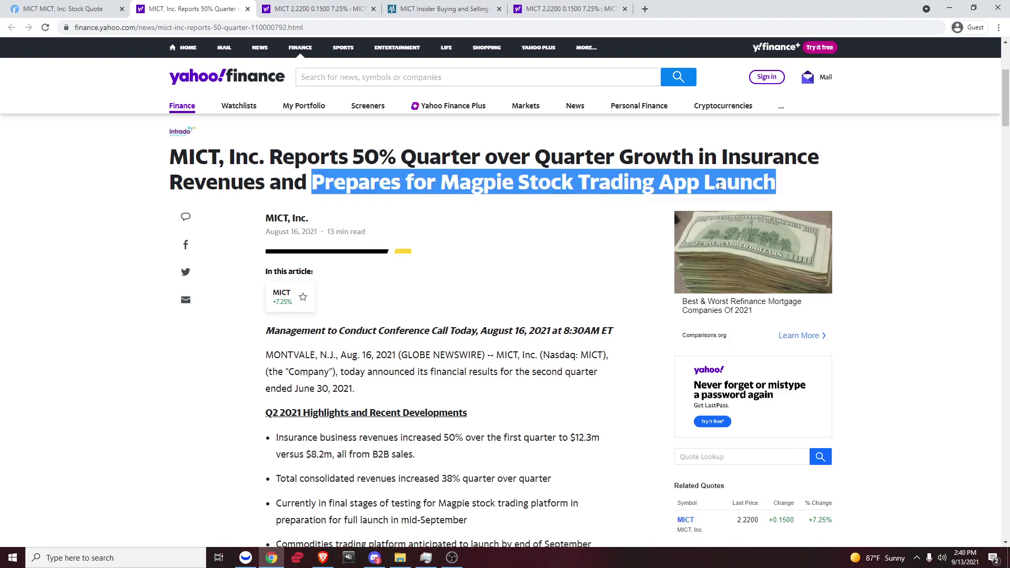
click(722, 184)
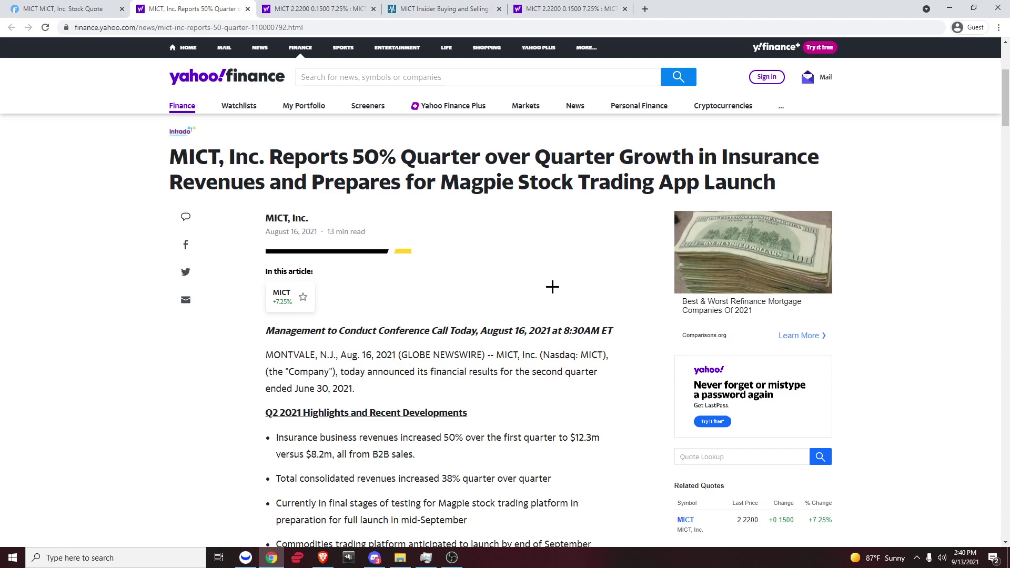
scroll(550, 284, down, 2)
scroll(421, 247, up, 3)
scroll(358, 263, down, 4)
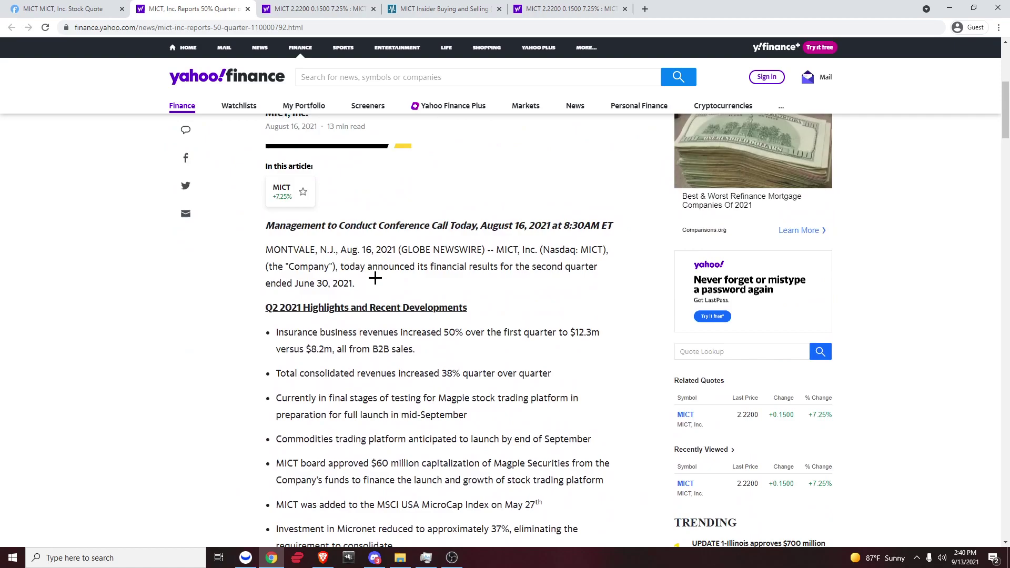
scroll(376, 278, up, 3)
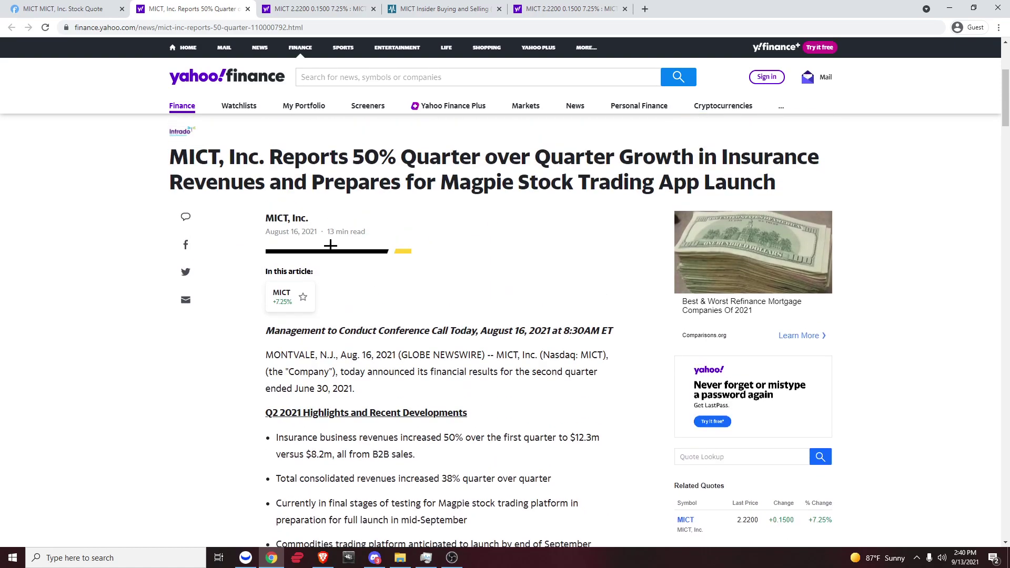
Pan the Webull MICT daily chart back to earlier July dates, then return to the Yahoo article
click(246, 558)
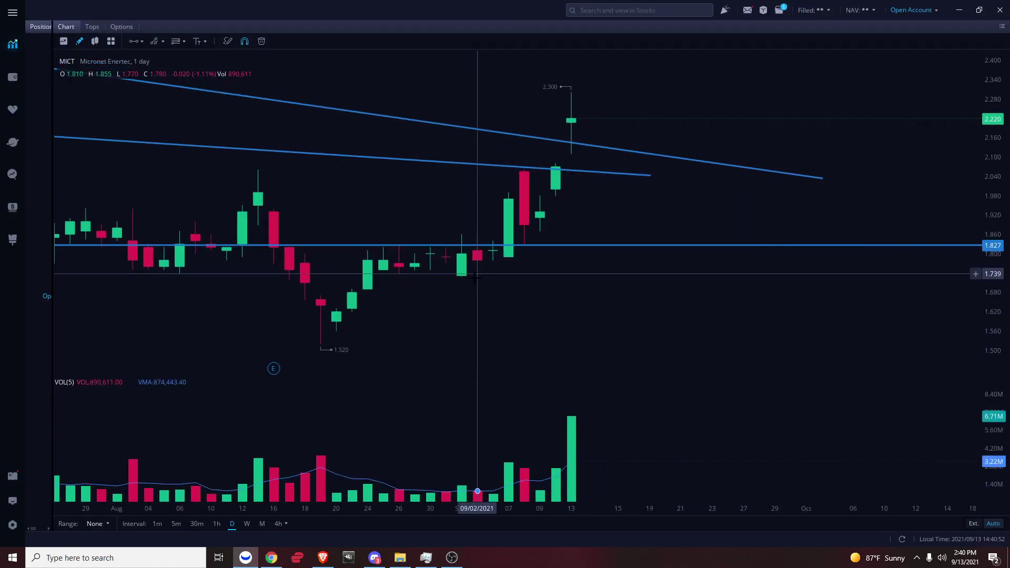
drag(368, 279, 510, 279)
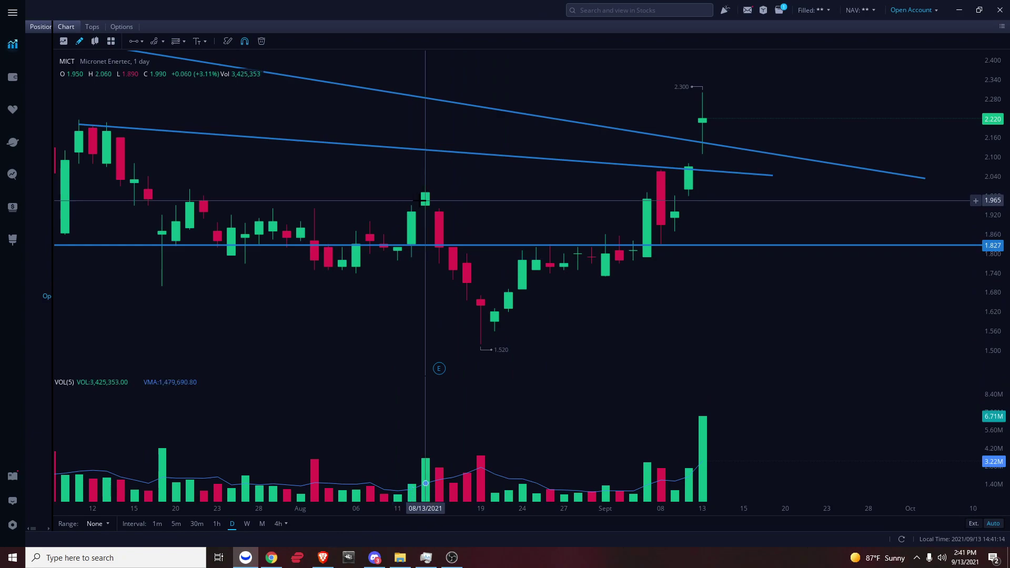
scroll(439, 230, down, 3)
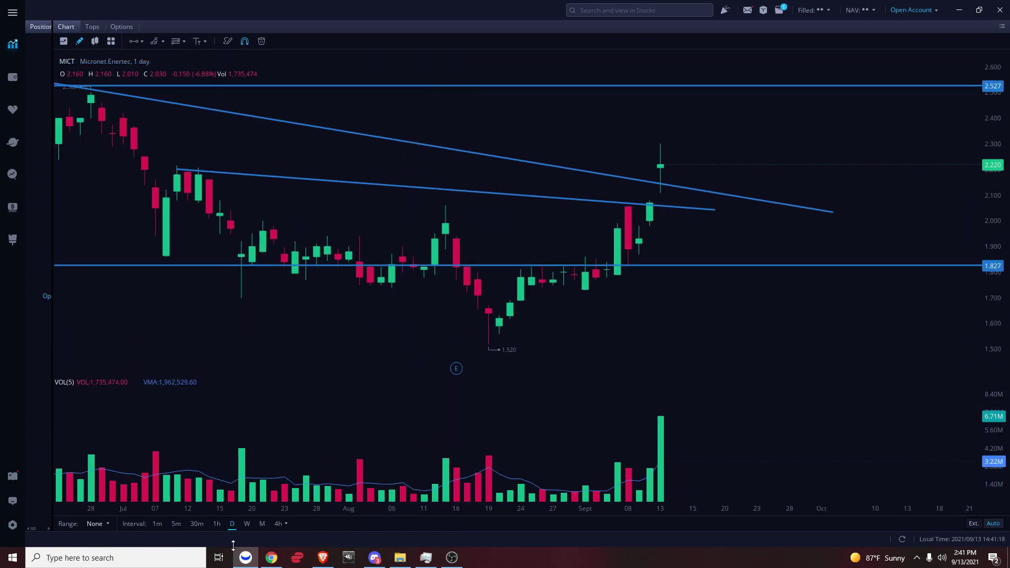
click(271, 558)
Scroll to the Q2 2021 Highlights and highlight the insurance growth and 38% revenue bullets
scroll(444, 333, down, 1)
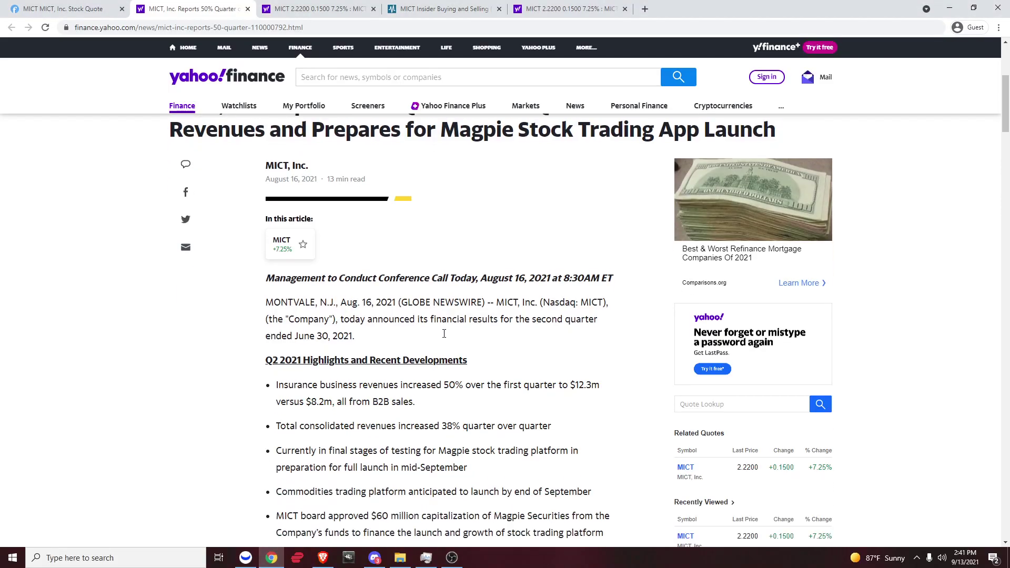
scroll(444, 321, down, 1)
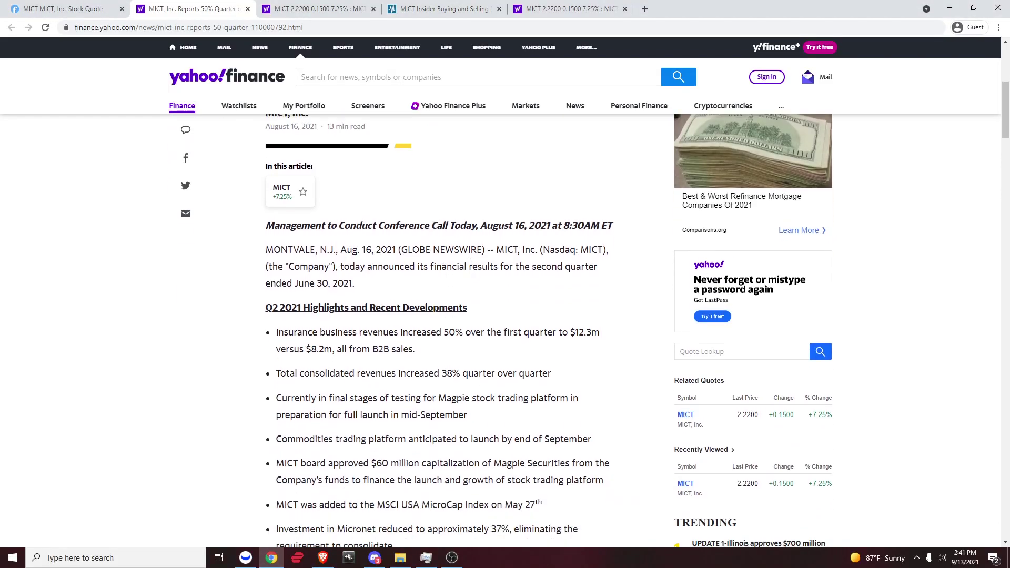
scroll(457, 255, down, 3)
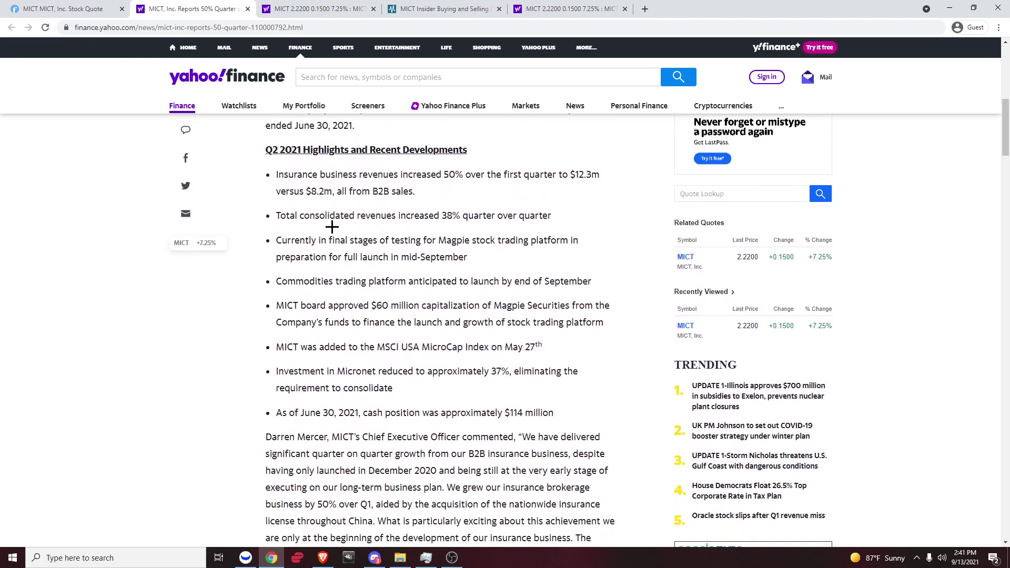
drag(276, 174, 481, 176)
click(335, 216)
drag(375, 216, 495, 216)
click(397, 255)
Highlight 'full launch in mid-September' in the Magpie testing bullet
drag(276, 240, 385, 243)
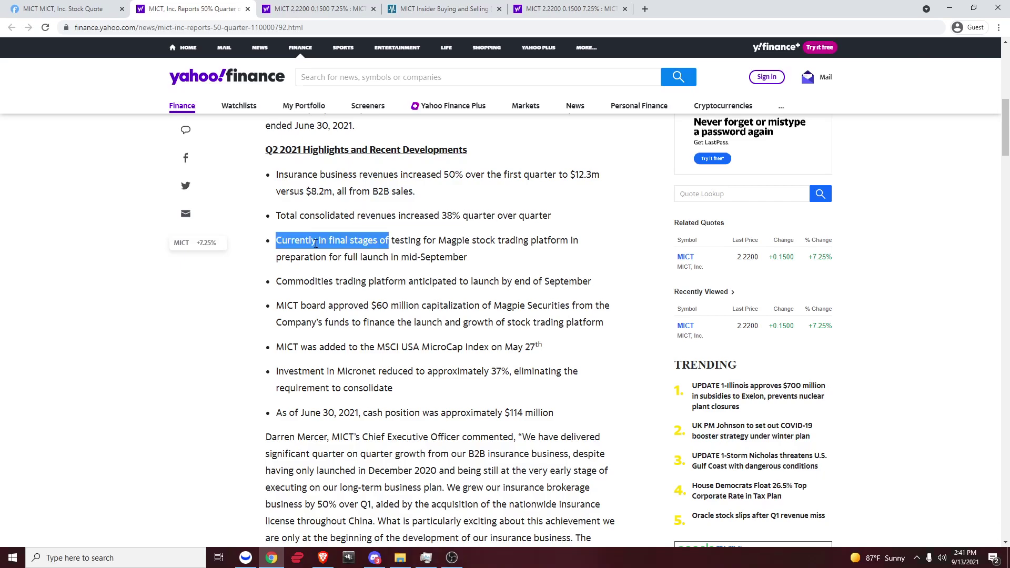
drag(316, 244, 531, 253)
click(512, 257)
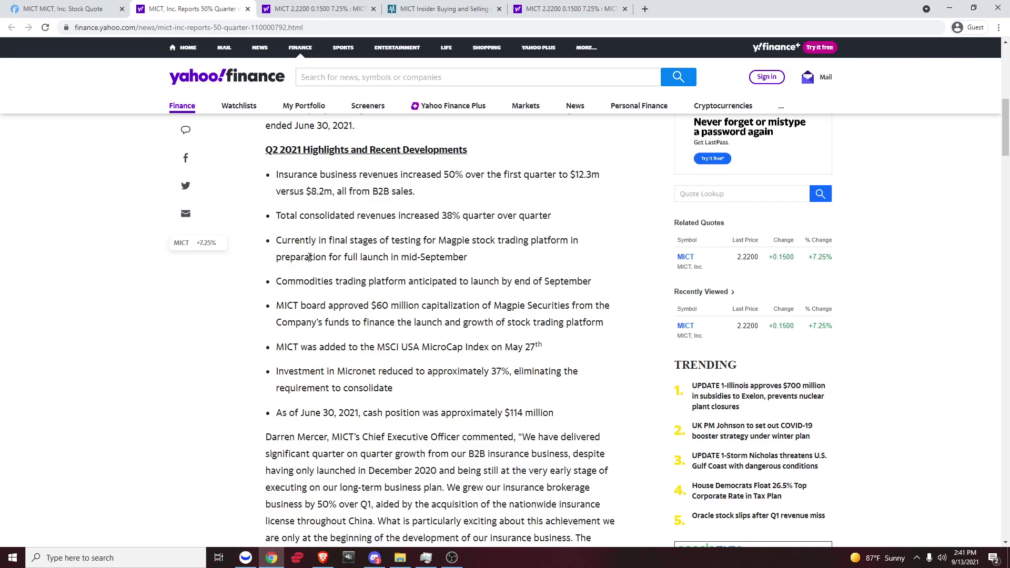
drag(341, 255, 467, 257)
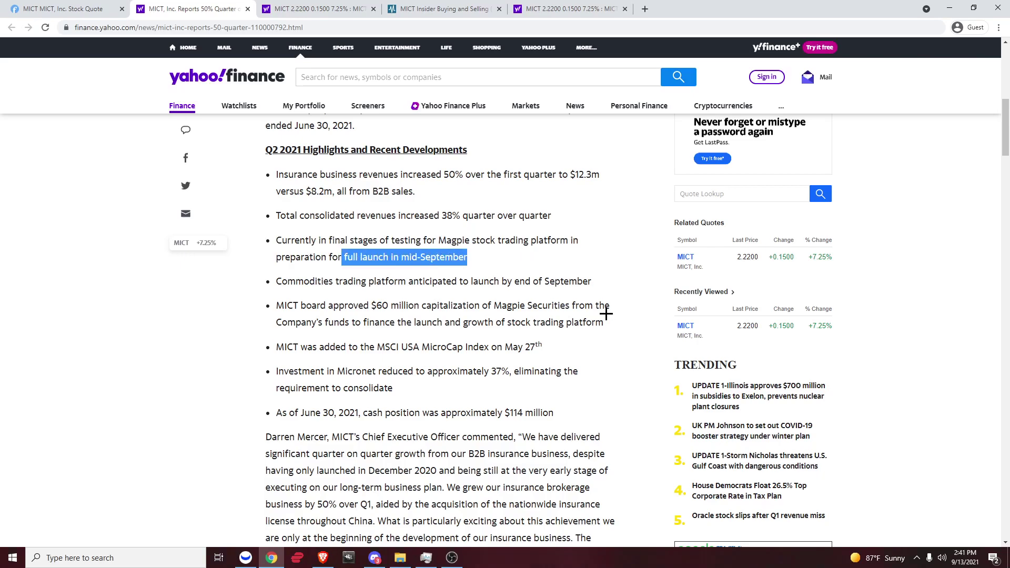
Return to the Finviz MICT quote page and close the floating video ad over the chart
click(83, 10)
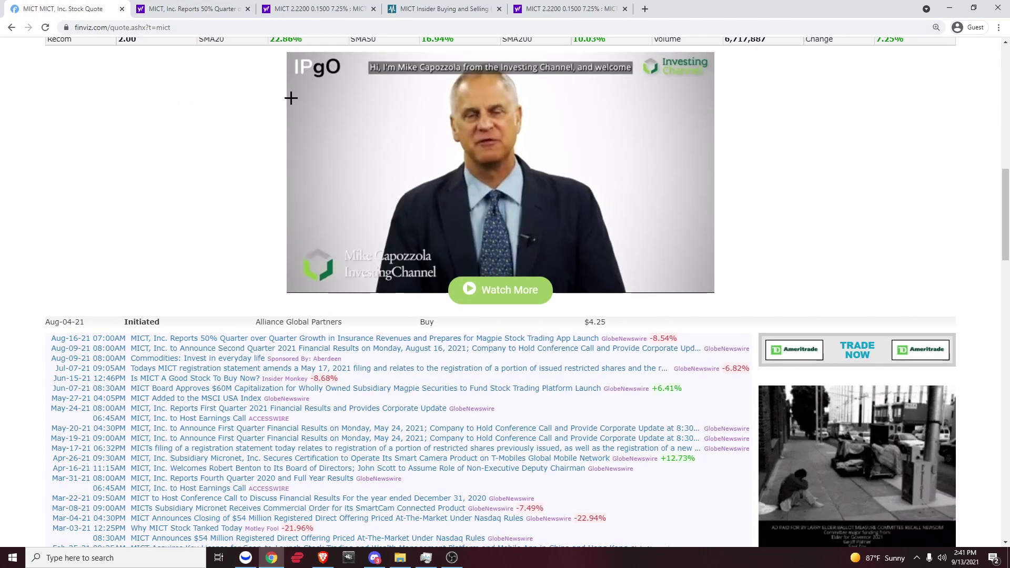
scroll(204, 323, up, 15)
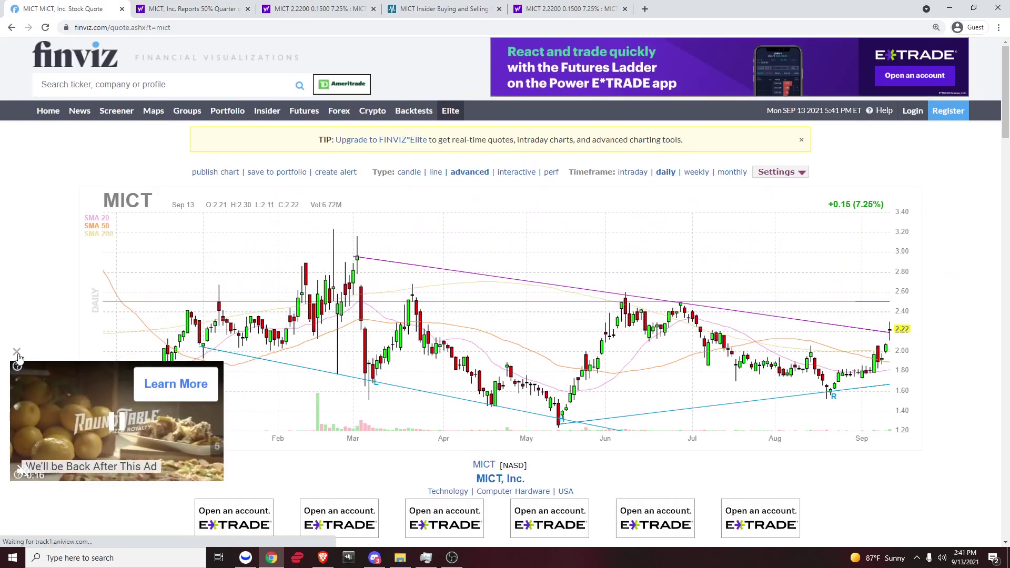
click(16, 351)
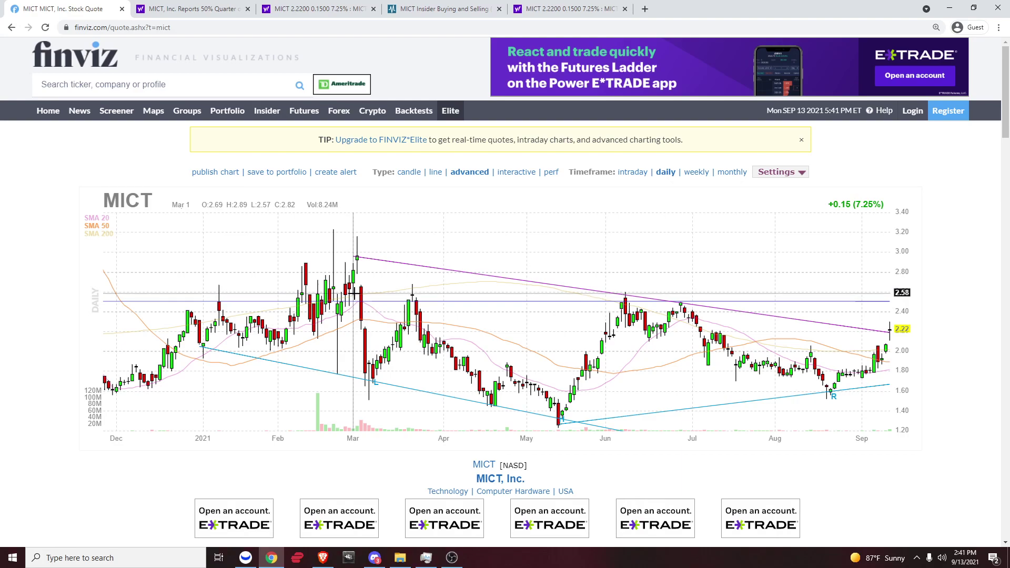
Back on the Yahoo article, highlight 'full launch in mid-September' in the Magpie bullet
click(169, 9)
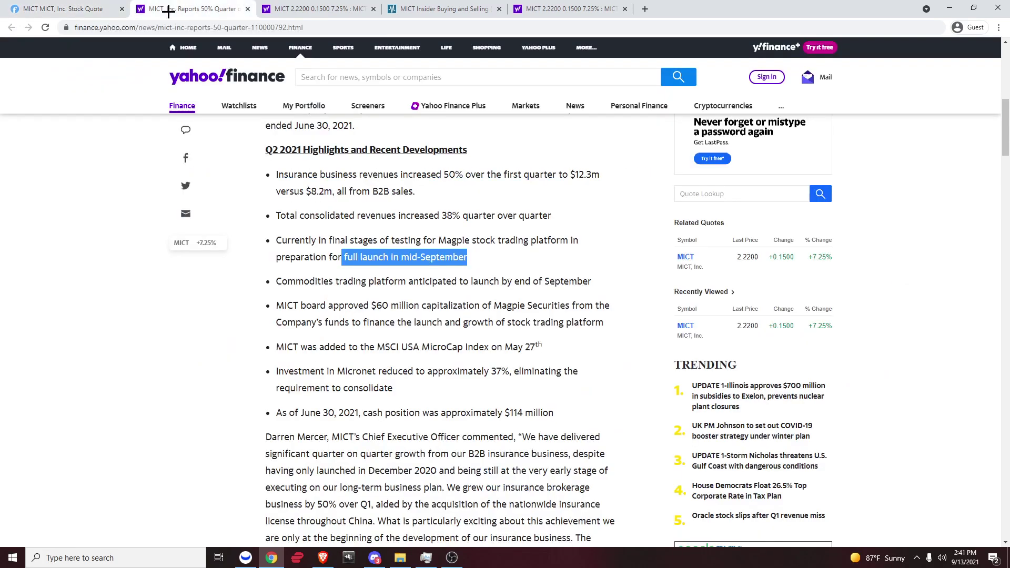
triple_click(350, 256)
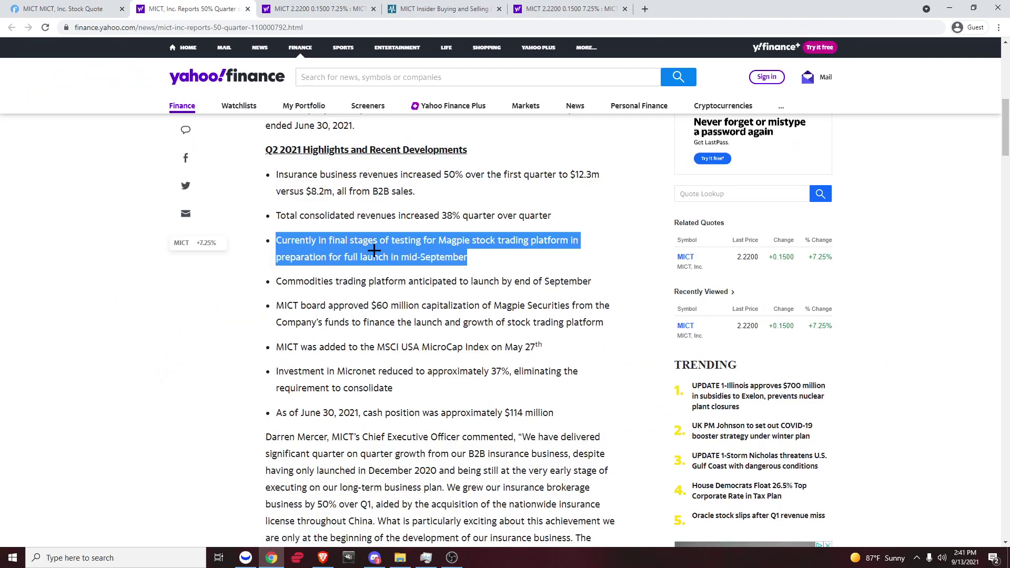
click(354, 255)
drag(345, 256, 467, 256)
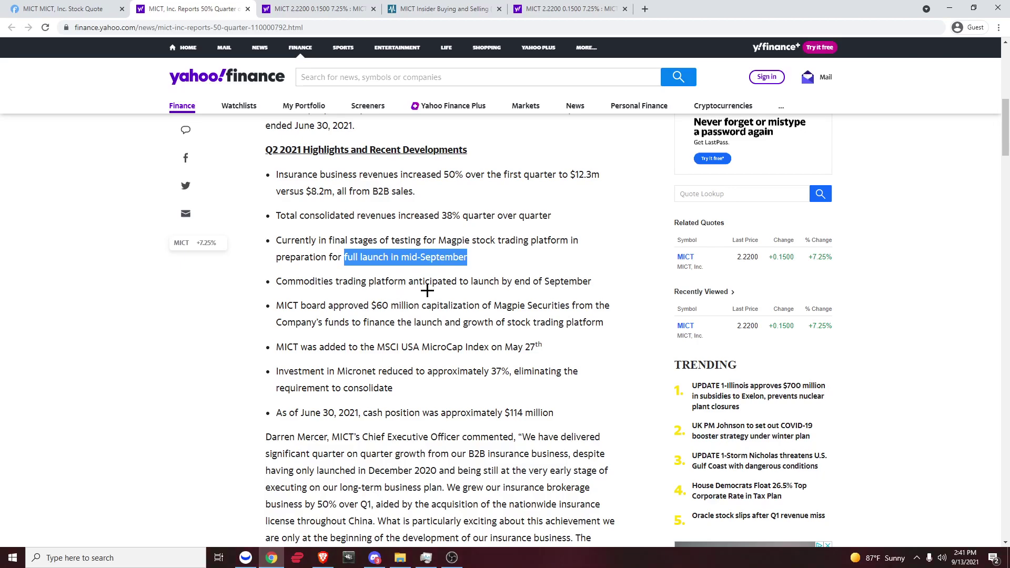
scroll(428, 290, down, 1)
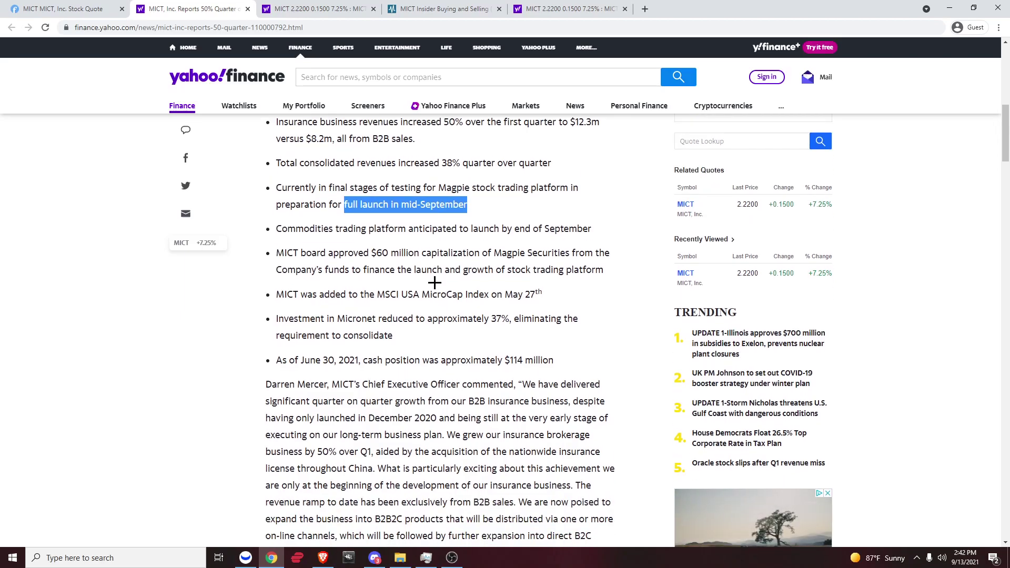
scroll(435, 284, down, 2)
scroll(415, 221, up, 3)
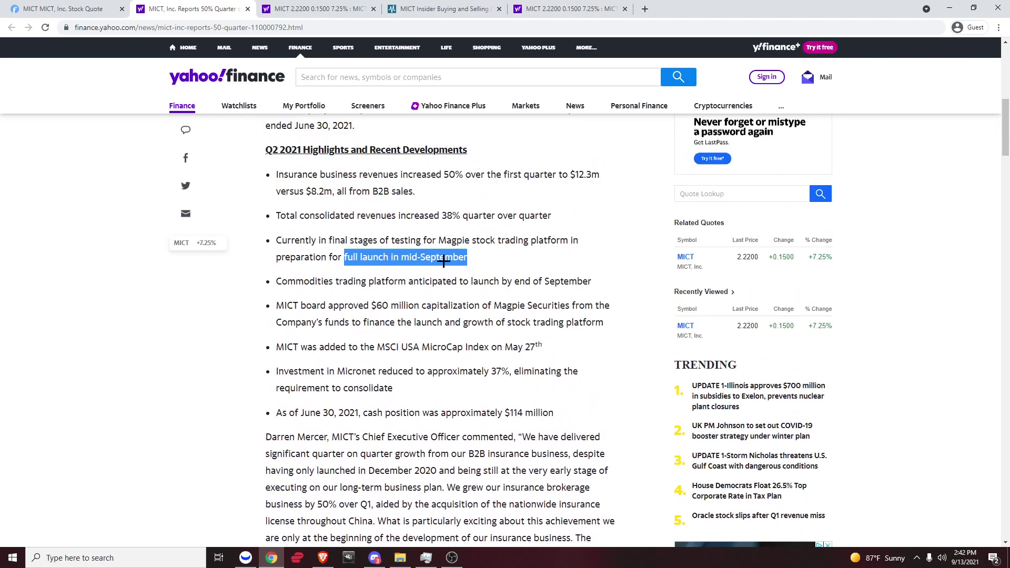
Compare against the Webull MICT chart, then re-highlight the mid-September launch phrase
click(251, 560)
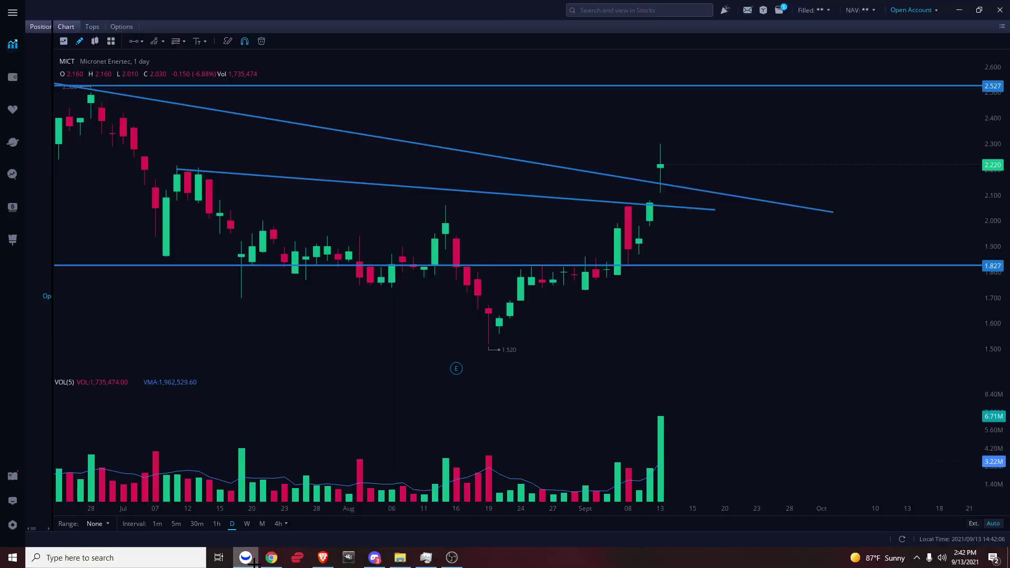
click(252, 560)
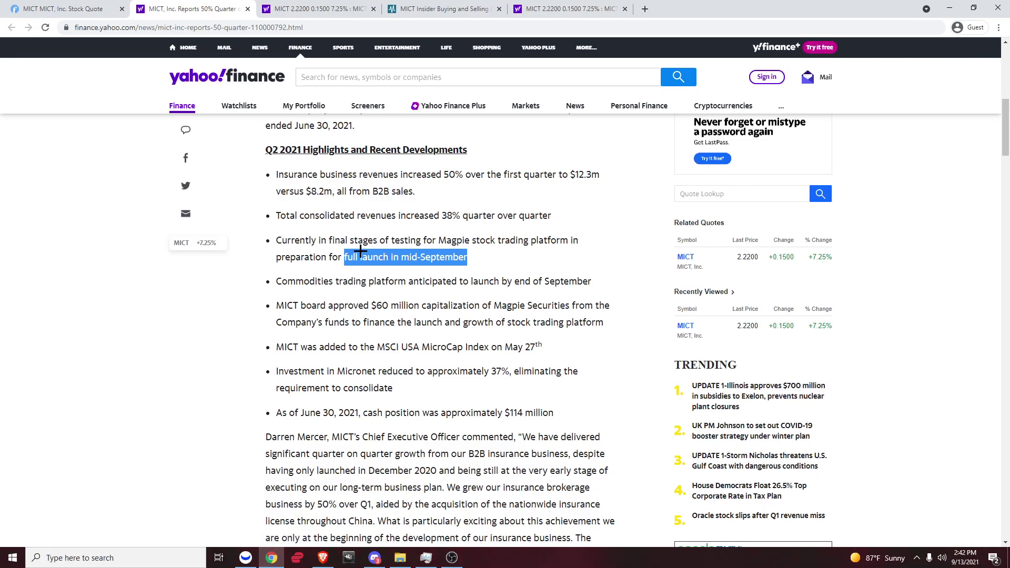
click(246, 558)
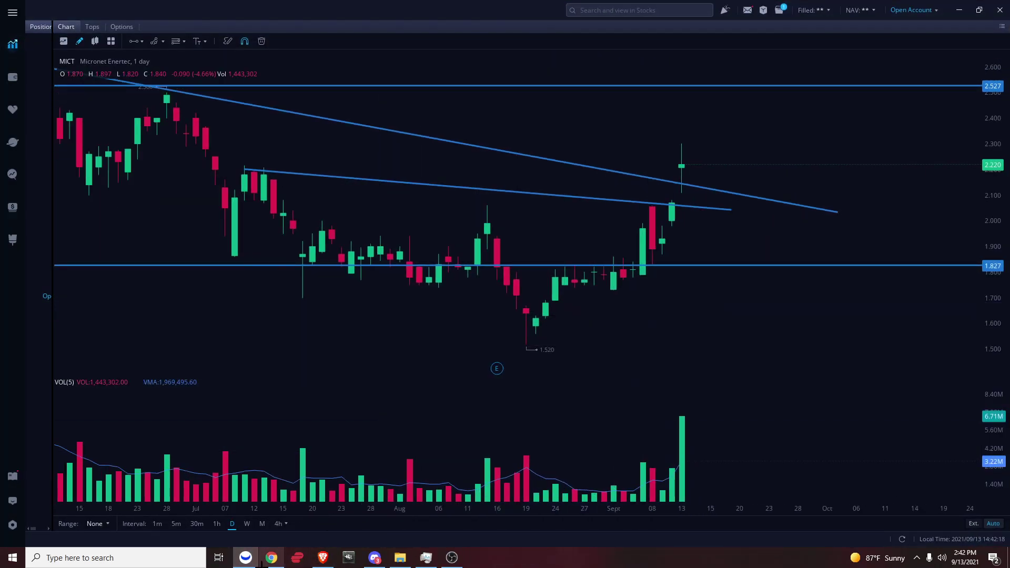
click(246, 558)
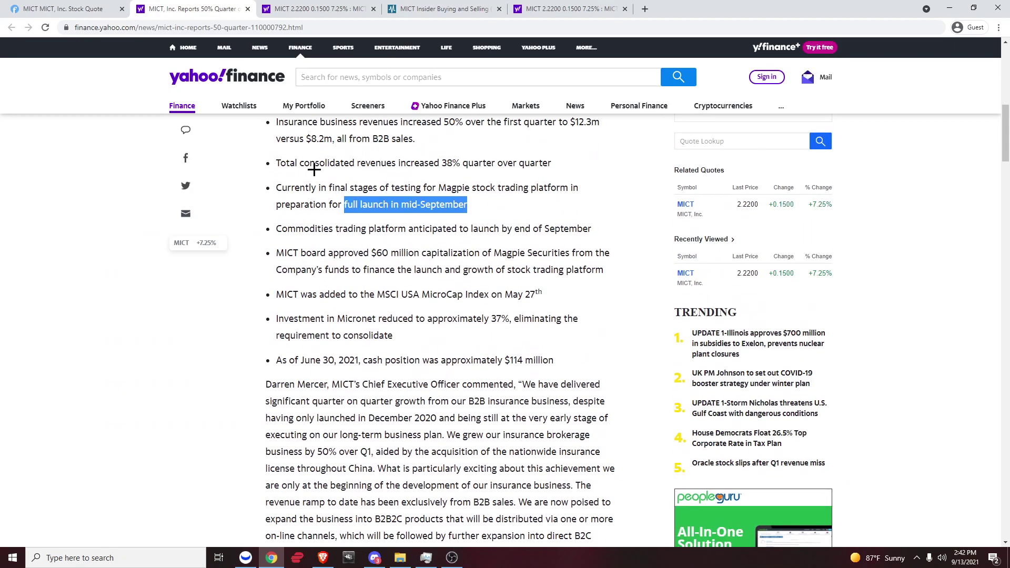
triple_click(332, 192)
click(388, 207)
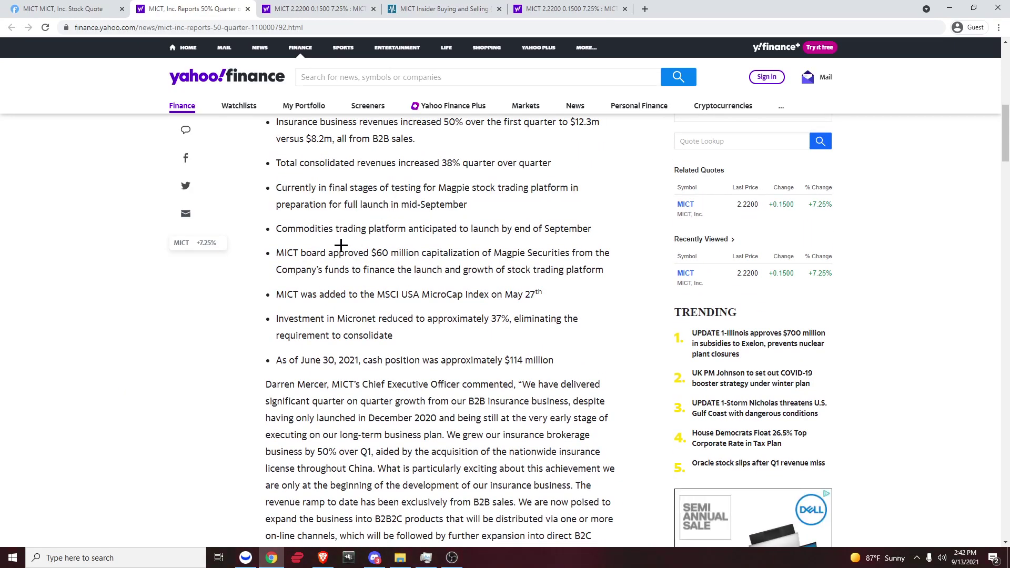
scroll(341, 245, up, 2)
drag(275, 293, 433, 306)
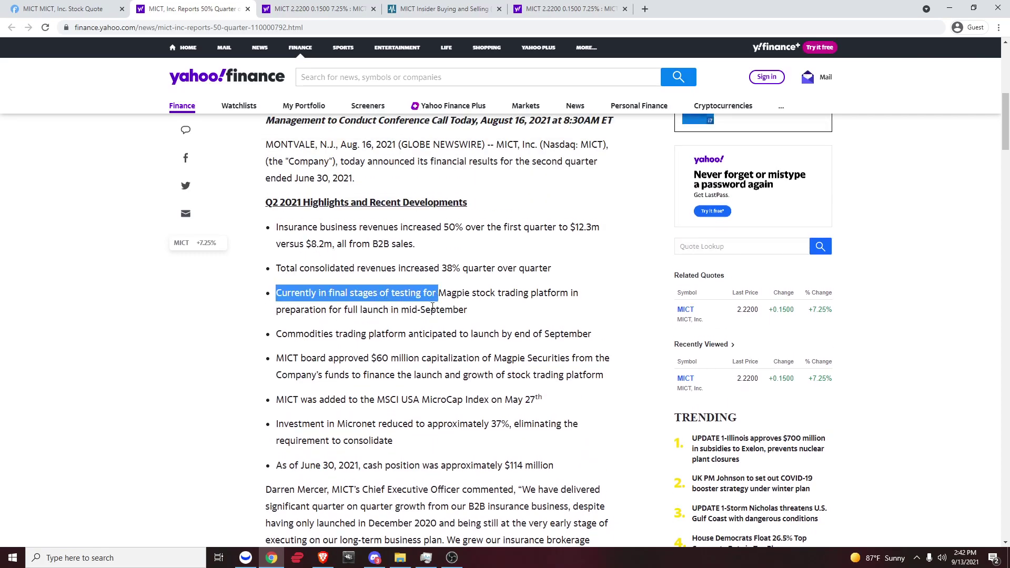
drag(345, 310, 467, 310)
click(438, 305)
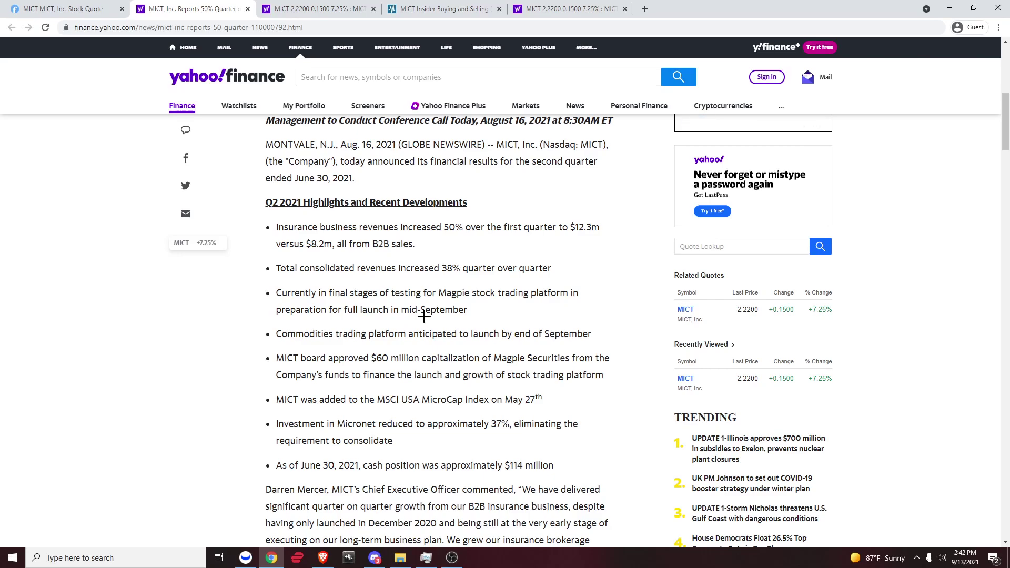
Highlight the commodities platform anticipated to launch by end of September
scroll(424, 316, down, 1)
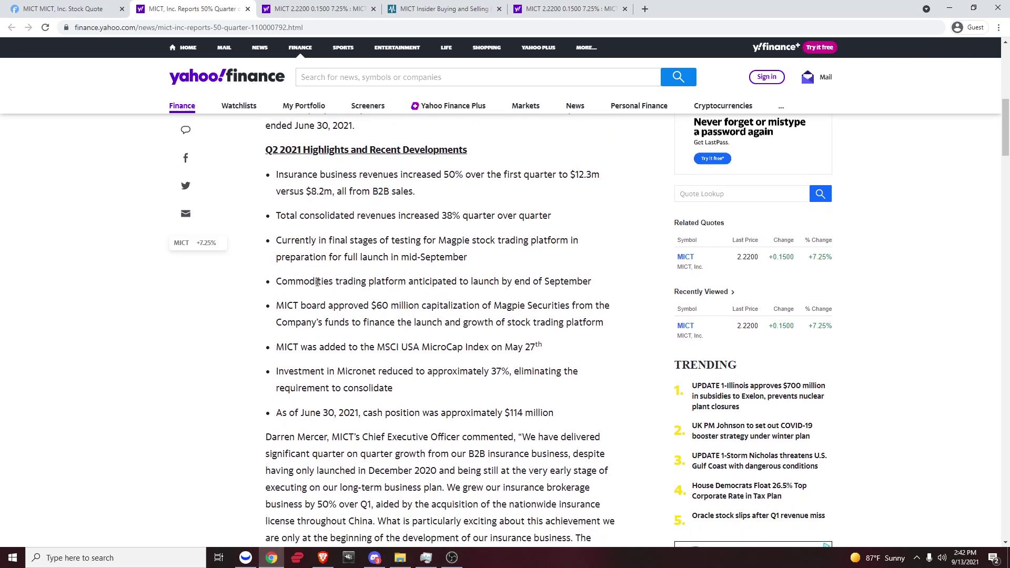
drag(319, 282, 588, 282)
double_click(456, 282)
click(589, 281)
Highlight the $60 million board approval funding the stock trading platform
scroll(368, 305, down, 1)
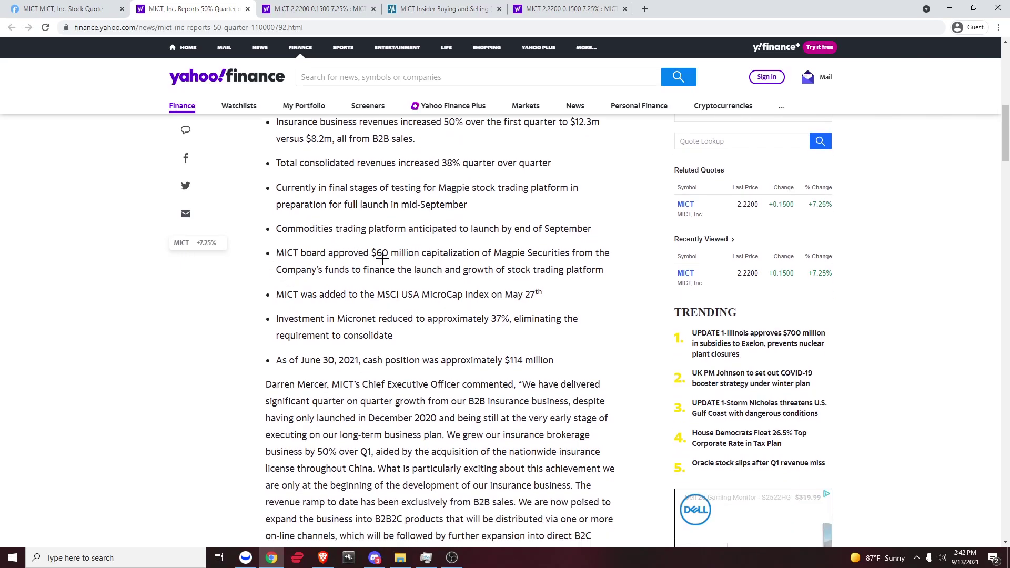
drag(302, 250, 297, 271)
drag(363, 270, 571, 272)
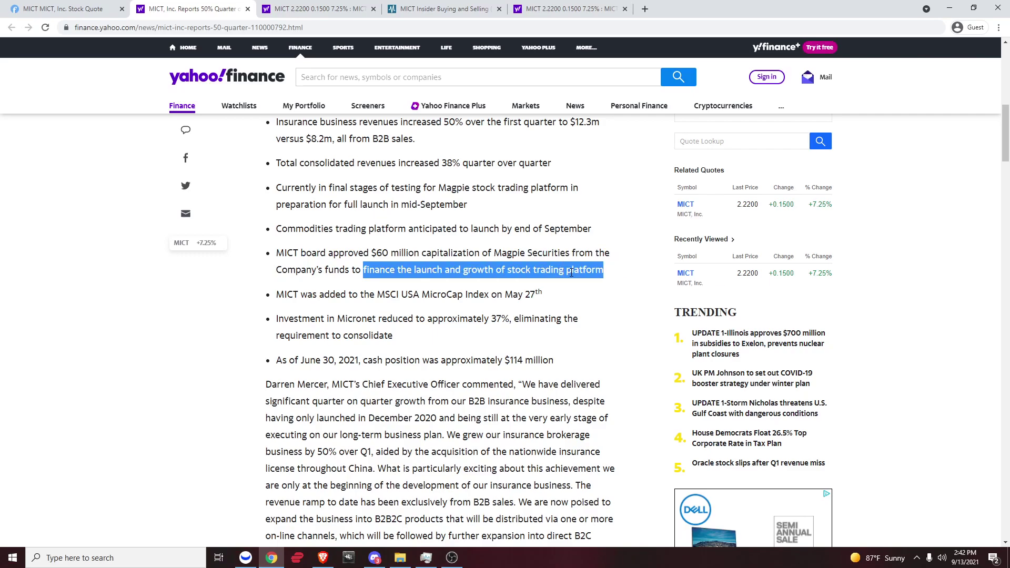
click(412, 260)
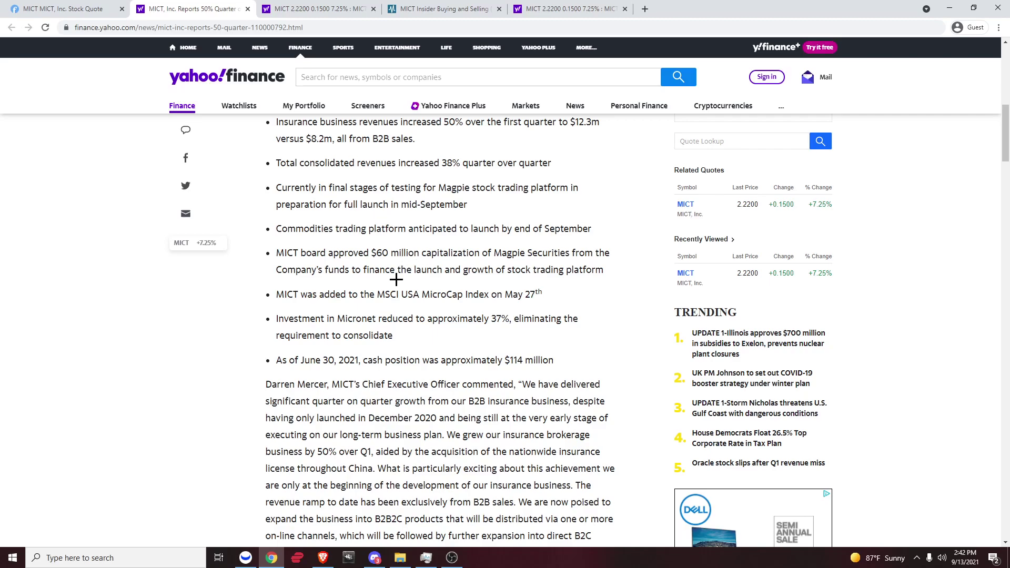
scroll(341, 293, down, 1)
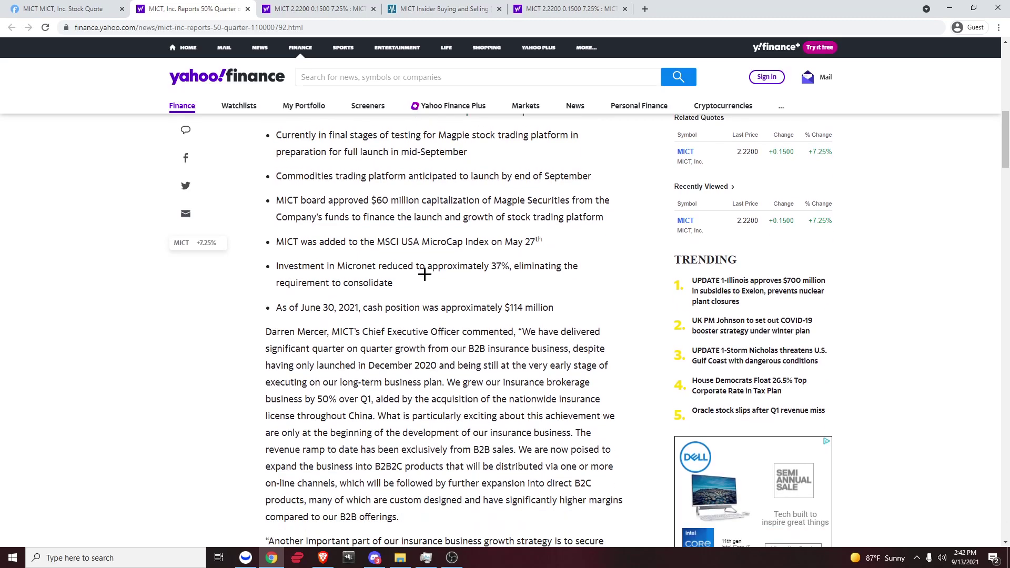
scroll(400, 279, down, 1)
scroll(357, 284, down, 2)
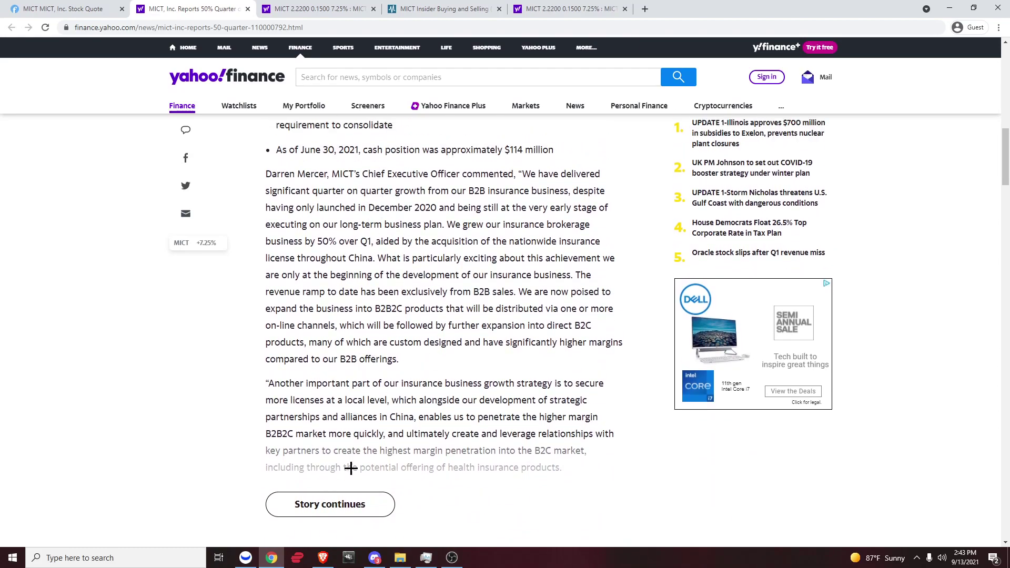
click(337, 504)
scroll(344, 349, down, 4)
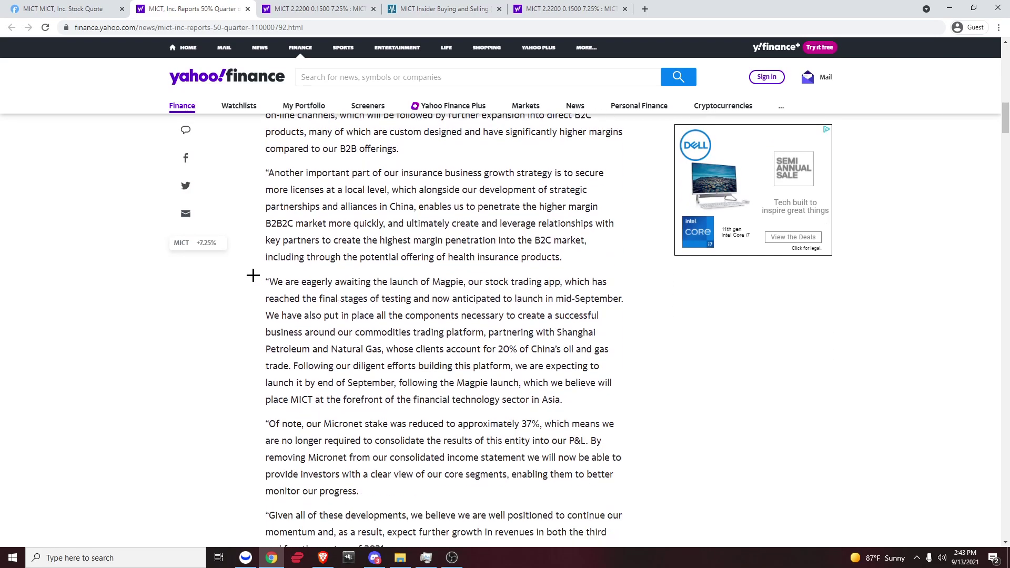
drag(254, 276, 556, 283)
drag(277, 298, 470, 297)
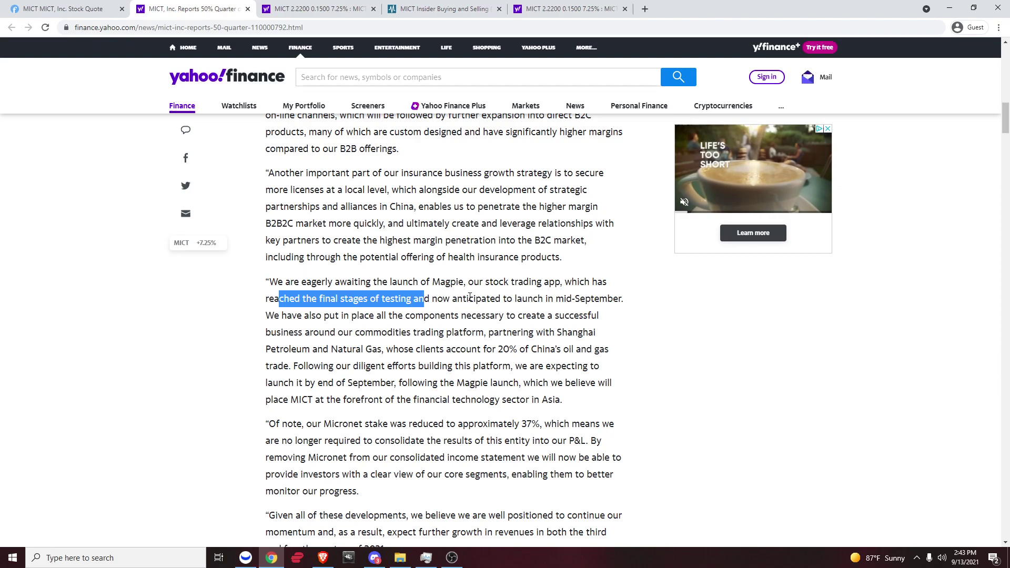
drag(622, 298, 565, 299)
click(564, 290)
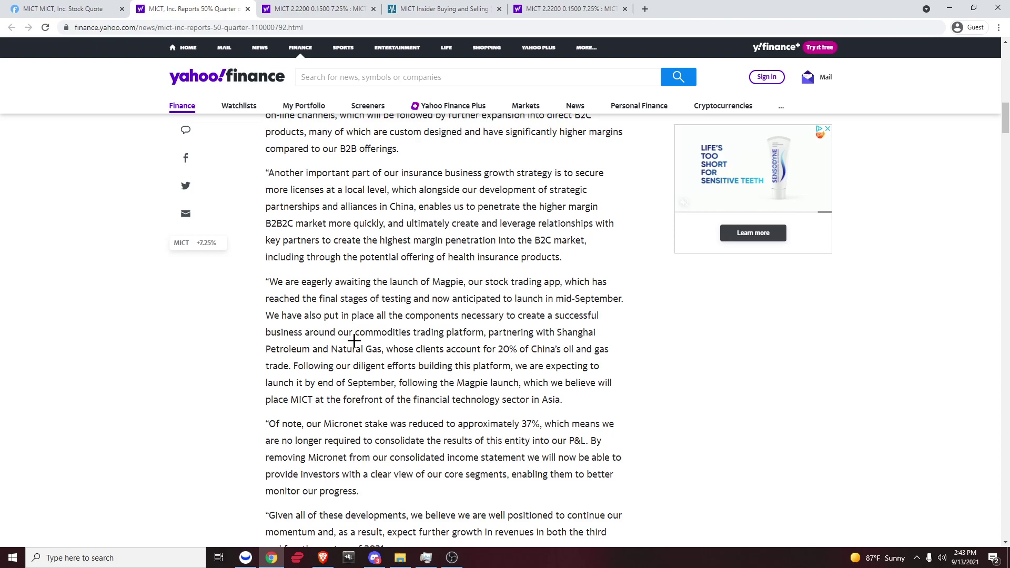
drag(267, 332, 421, 334)
click(439, 337)
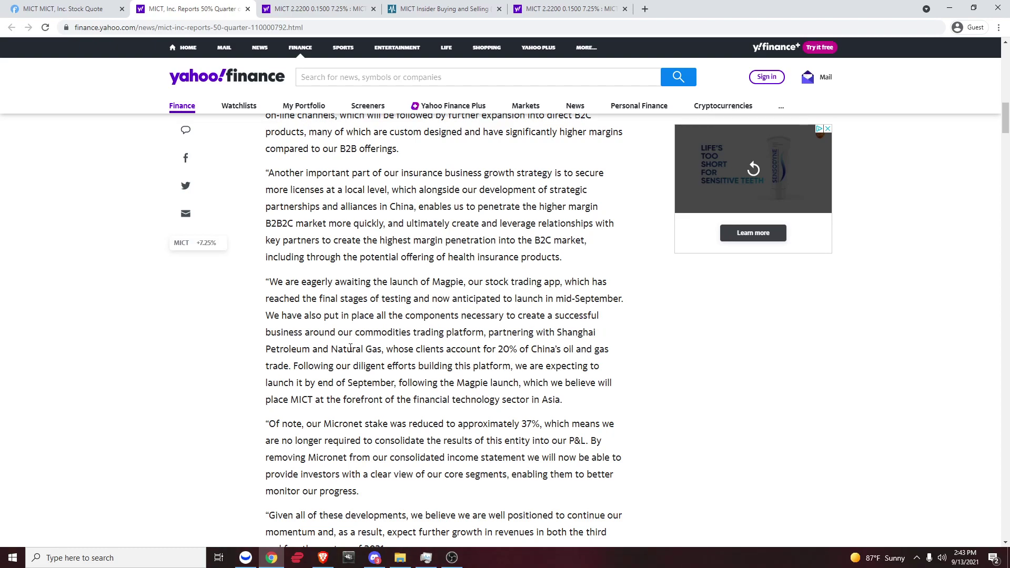
scroll(474, 384, down, 2)
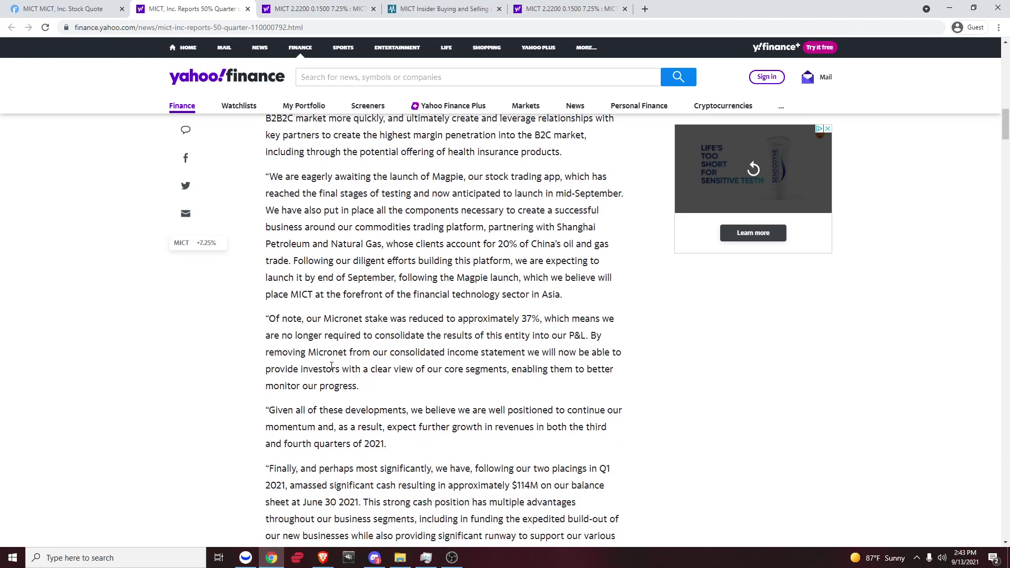
scroll(331, 366, up, 6)
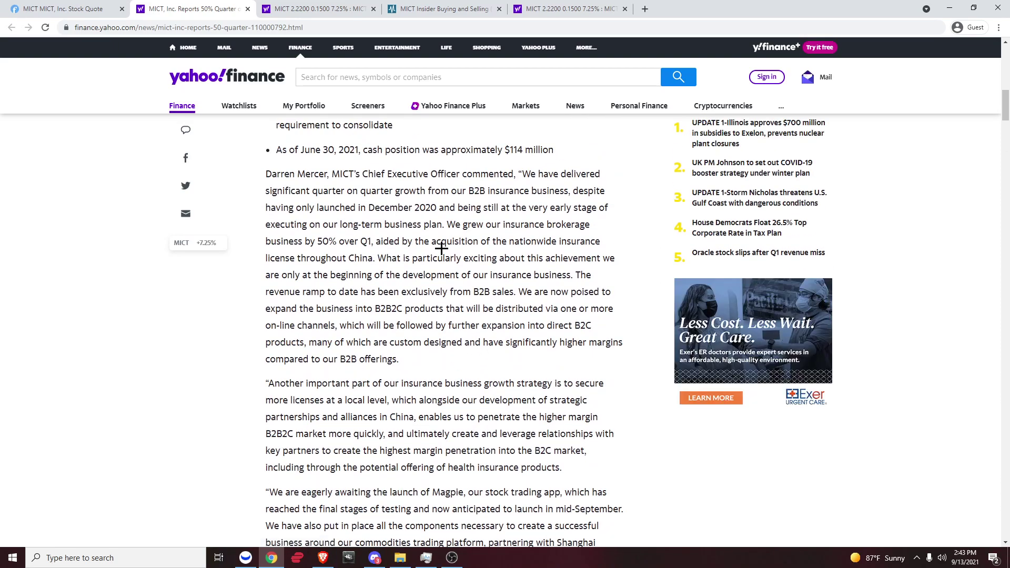
scroll(403, 321, down, 1)
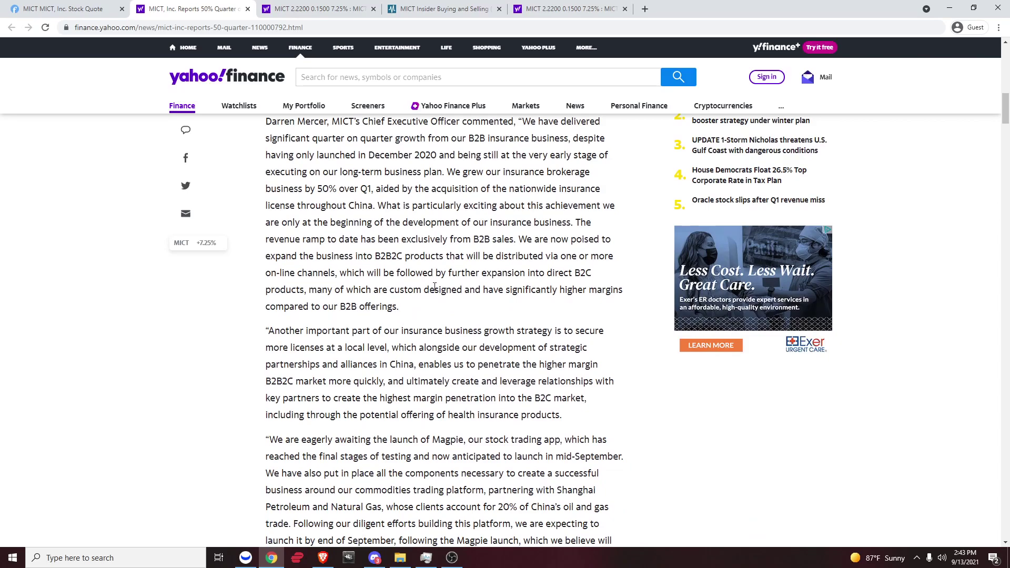
scroll(434, 286, down, 1)
key(ctrl+plus)
key(ctrl+plus)
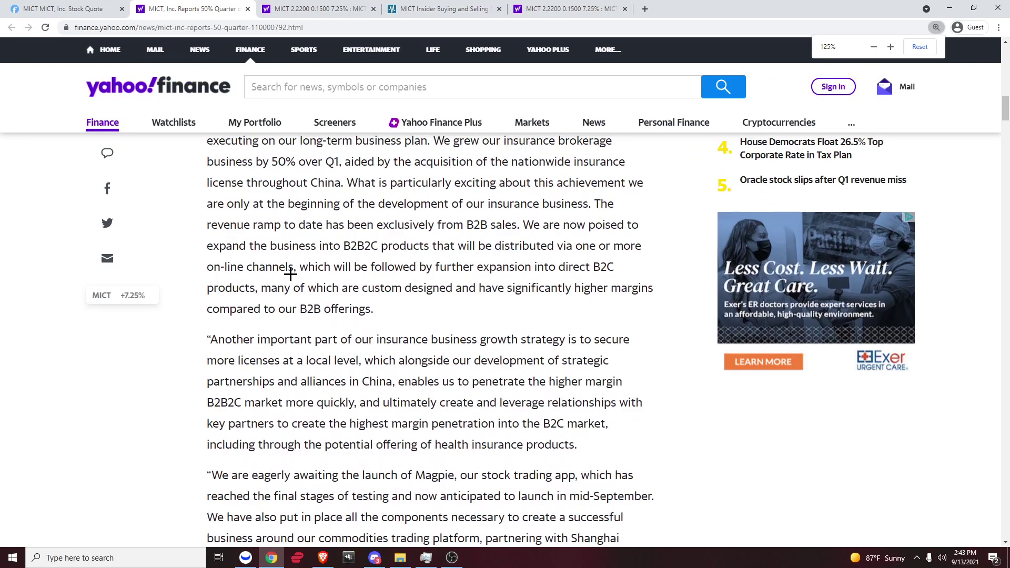
scroll(338, 276, down, 3)
scroll(333, 307, up, 2)
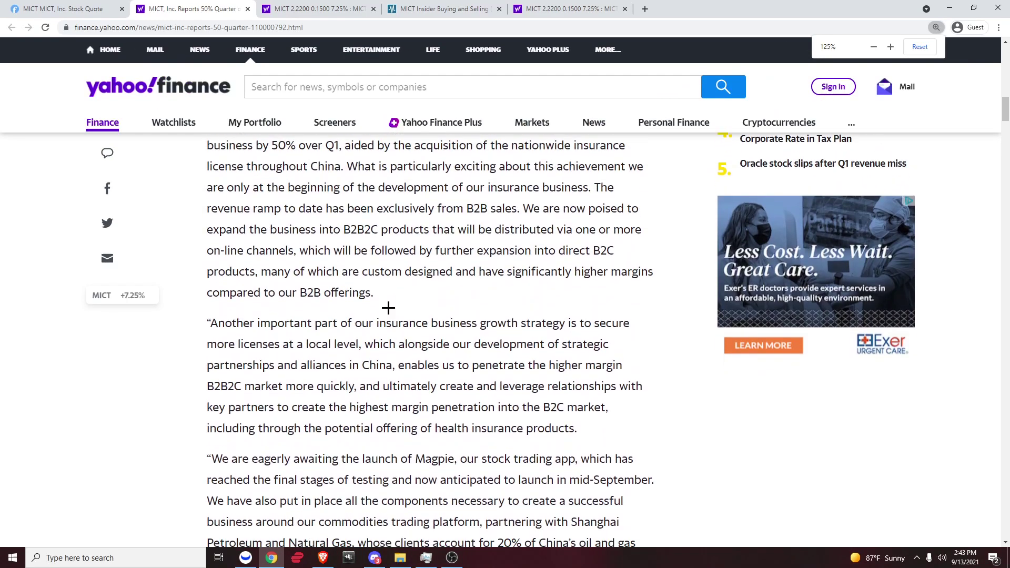
scroll(388, 308, down, 2)
key(ctrl+plus)
scroll(342, 300, down, 2)
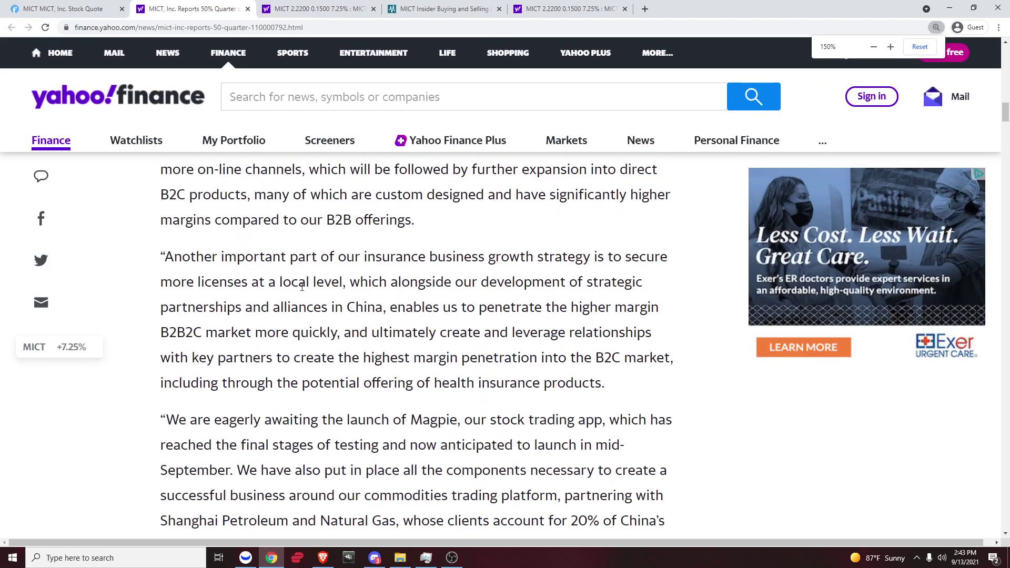
scroll(302, 287, down, 2)
drag(158, 312, 251, 320)
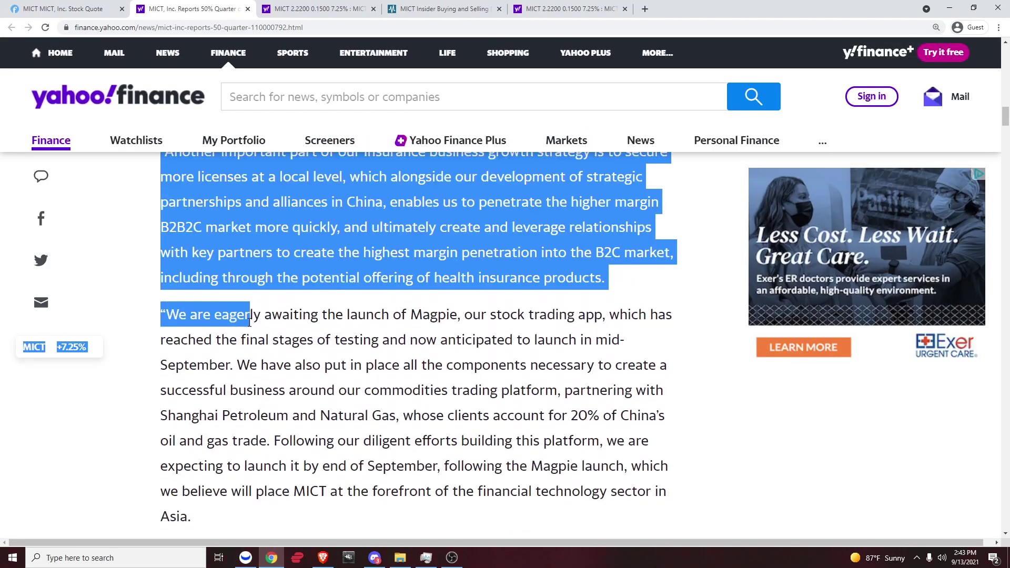
click(249, 322)
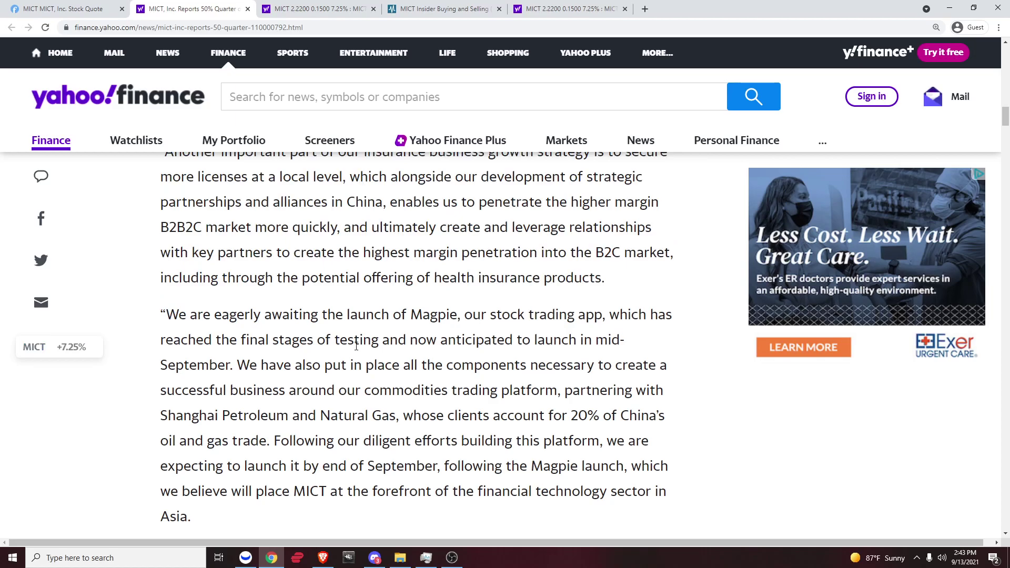
drag(432, 342, 384, 339)
click(266, 316)
scroll(265, 316, up, 3)
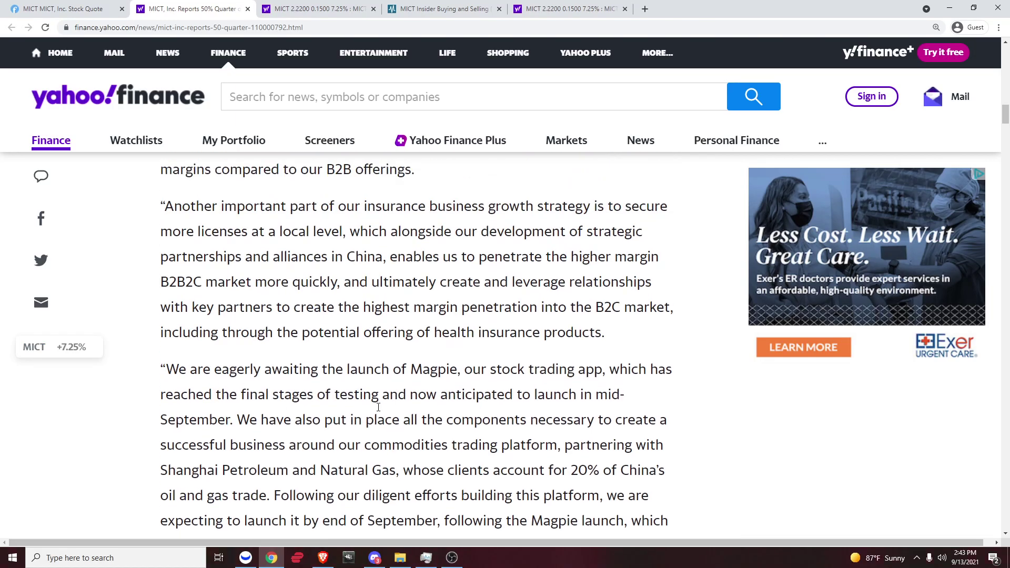
drag(199, 306, 365, 315)
click(383, 320)
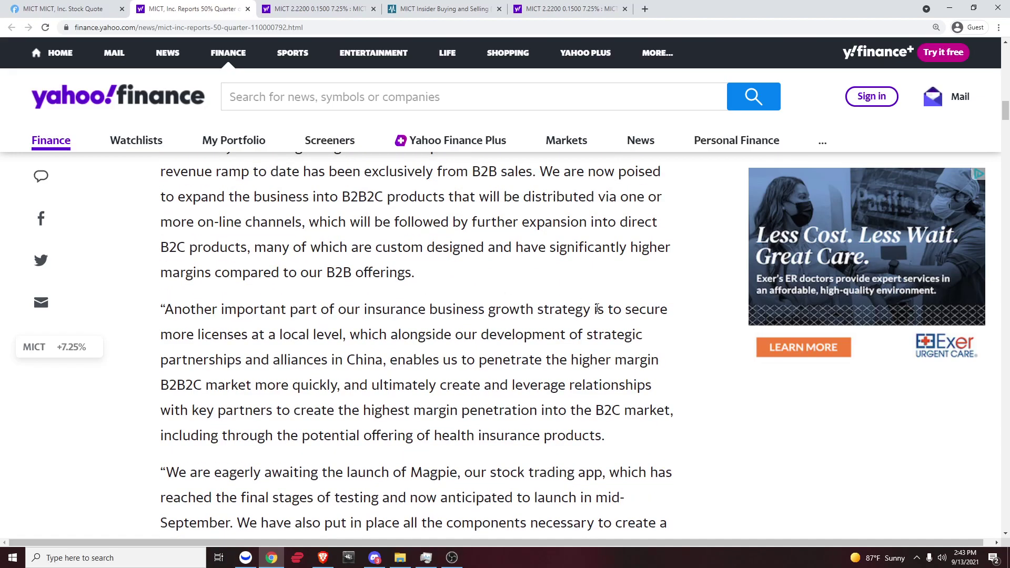
drag(161, 337, 331, 339)
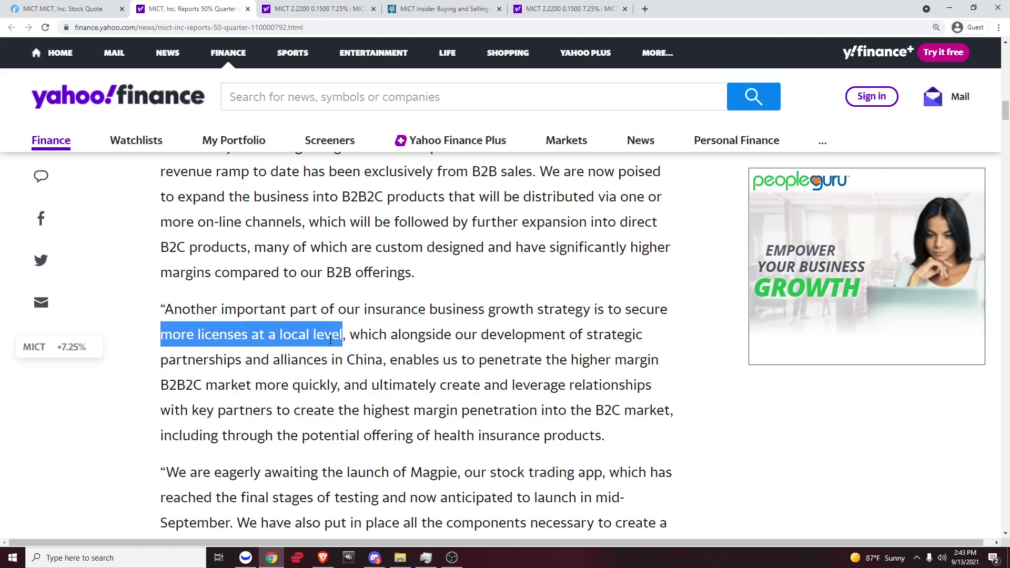
click(191, 353)
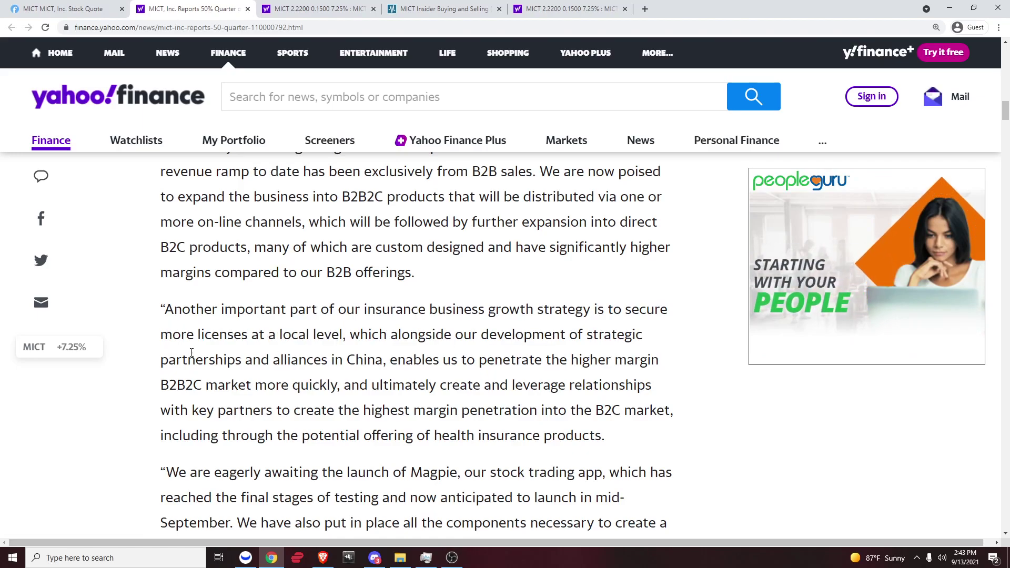
drag(191, 353, 357, 359)
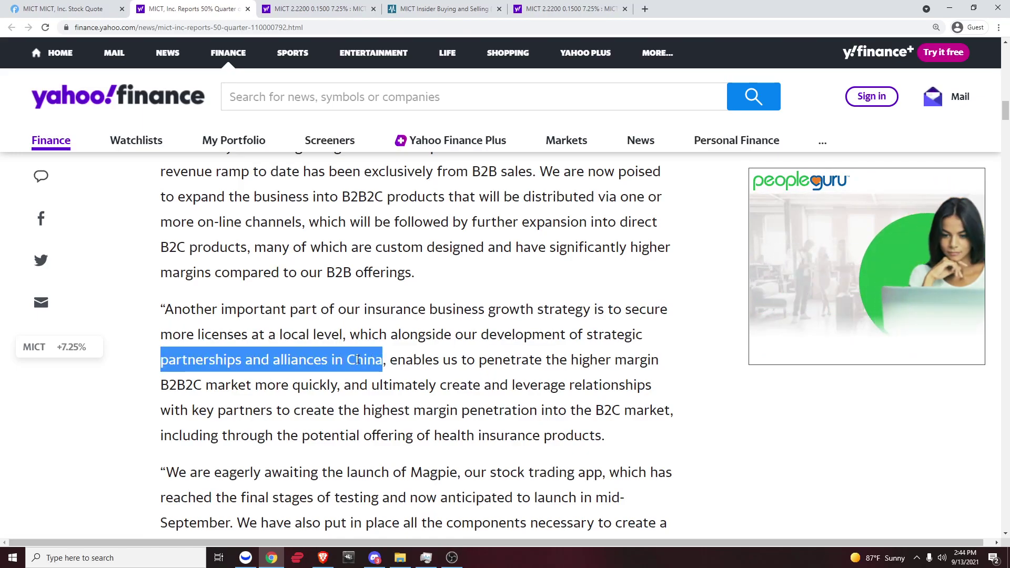
click(177, 370)
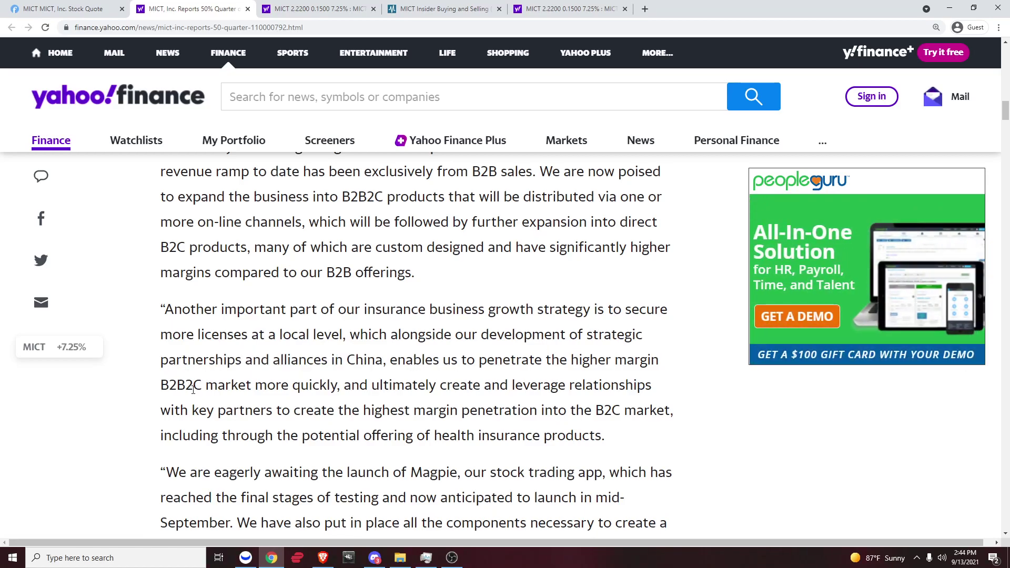
scroll(468, 385, down, 1)
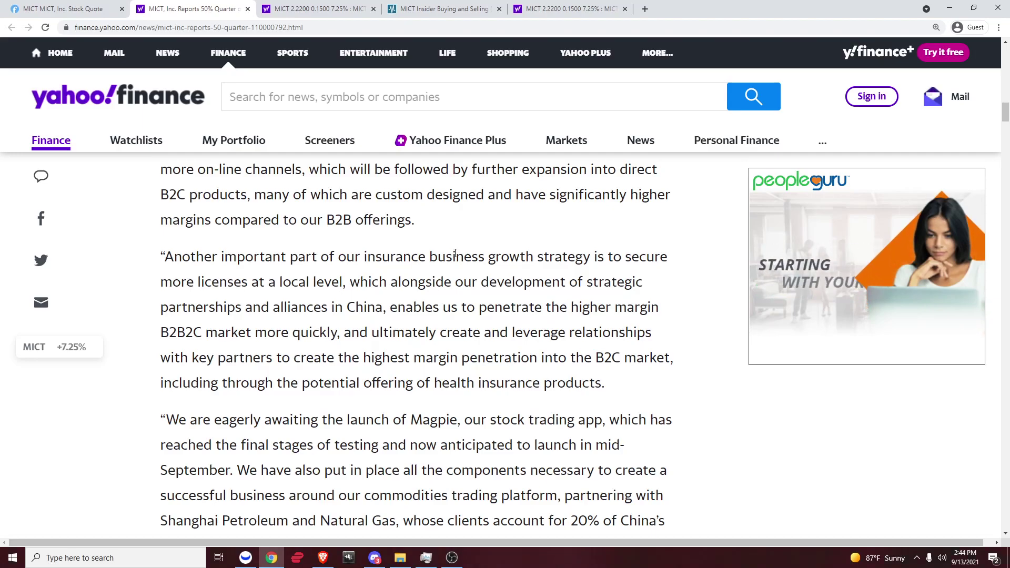
mouse_move(182, 284)
mouse_down()
mouse_move(333, 286)
mouse_move(196, 286)
mouse_up()
click(191, 287)
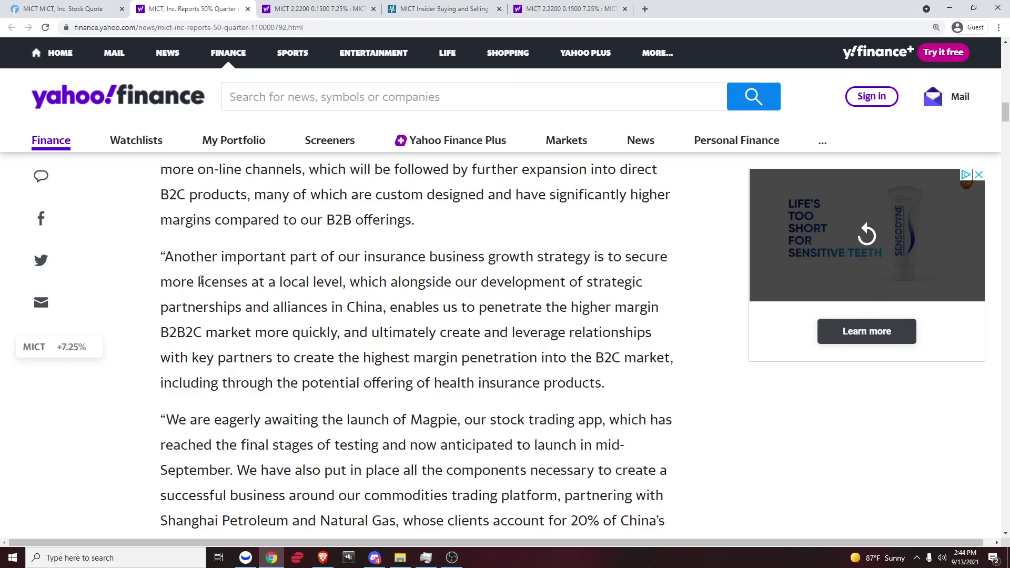
scroll(303, 297, down, 4)
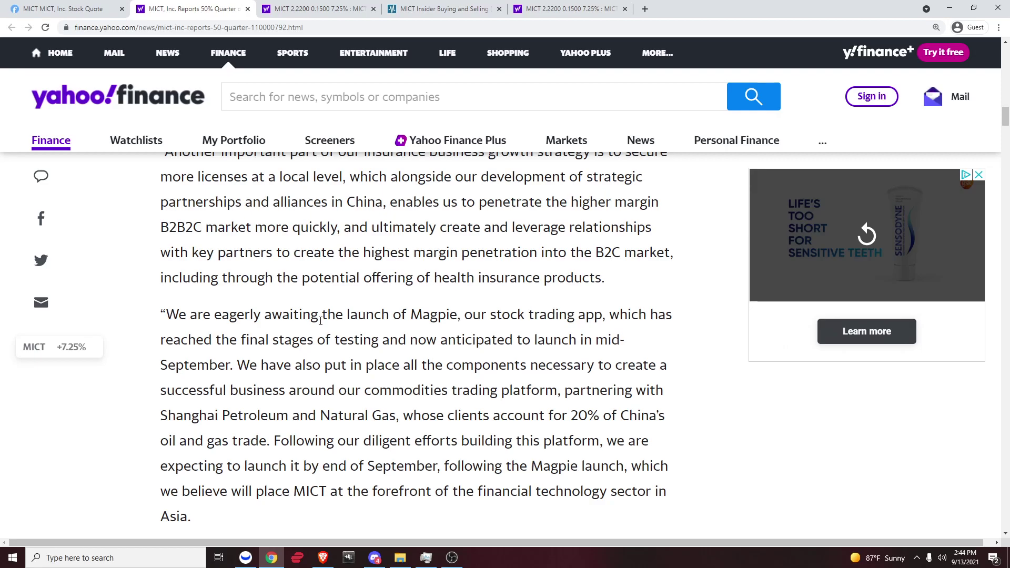
scroll(435, 291, up, 1)
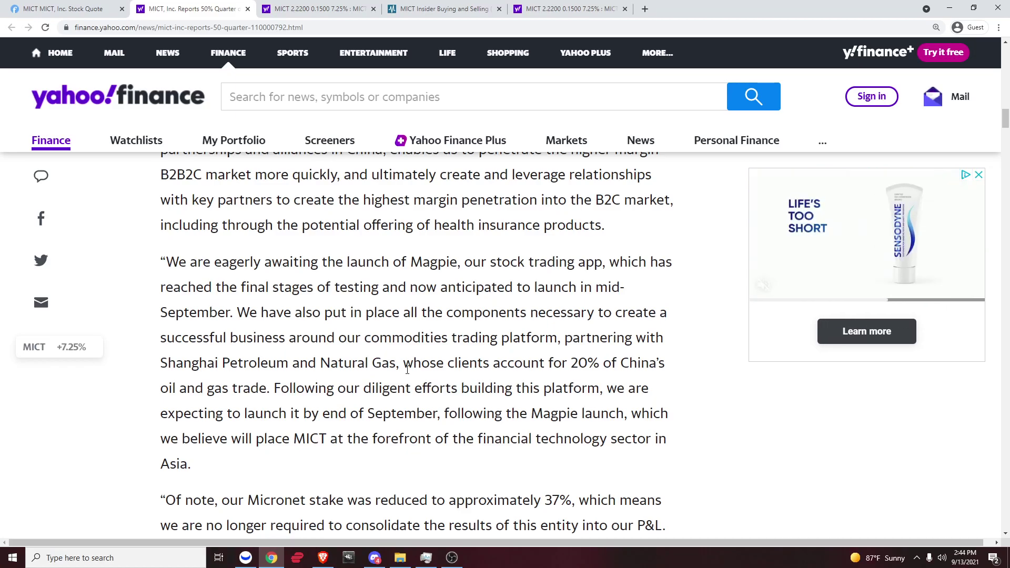
click(246, 558)
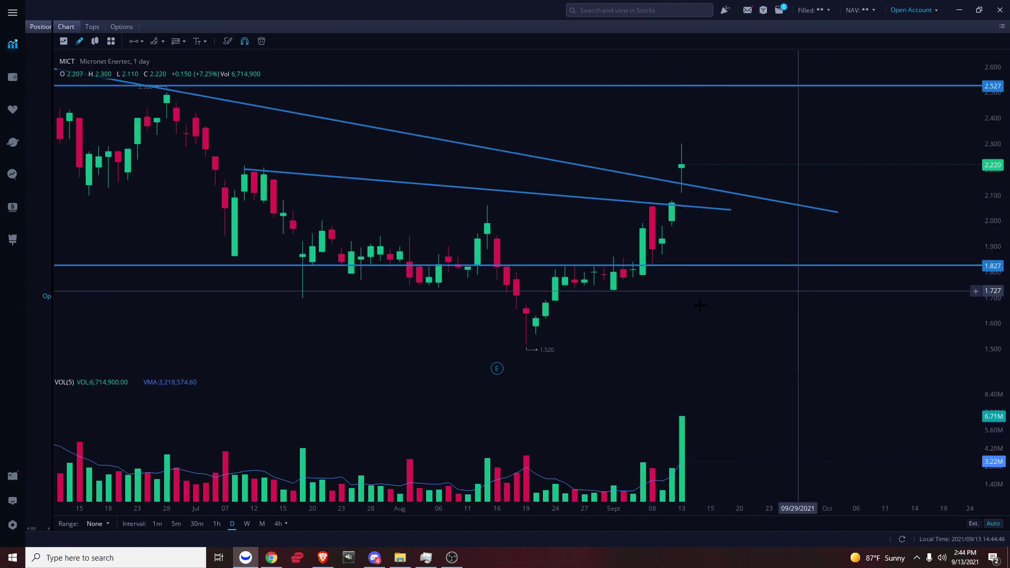
click(245, 558)
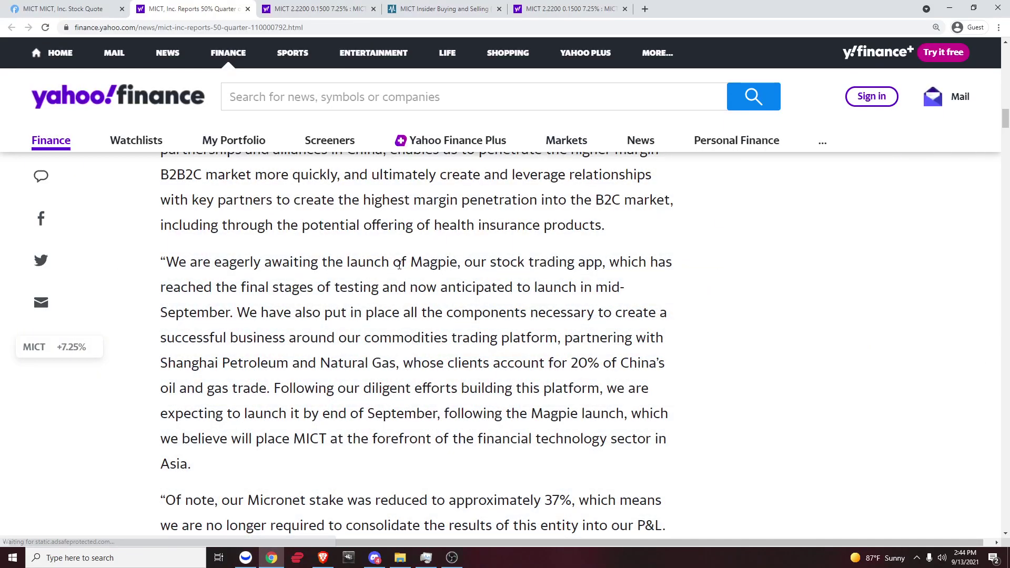
triple_click(432, 286)
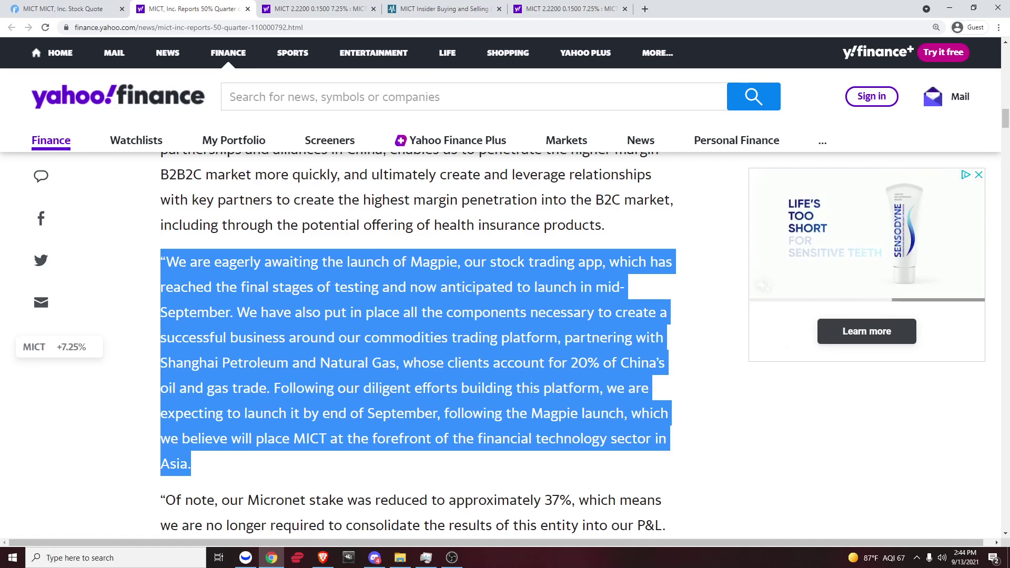
key(alt+Tab)
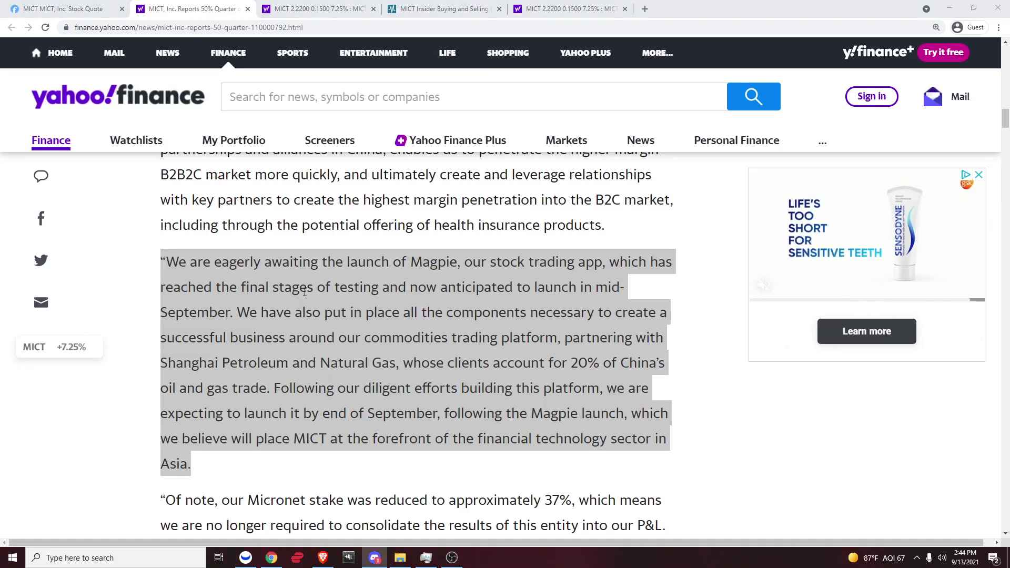
click(435, 318)
scroll(442, 311, up, 1)
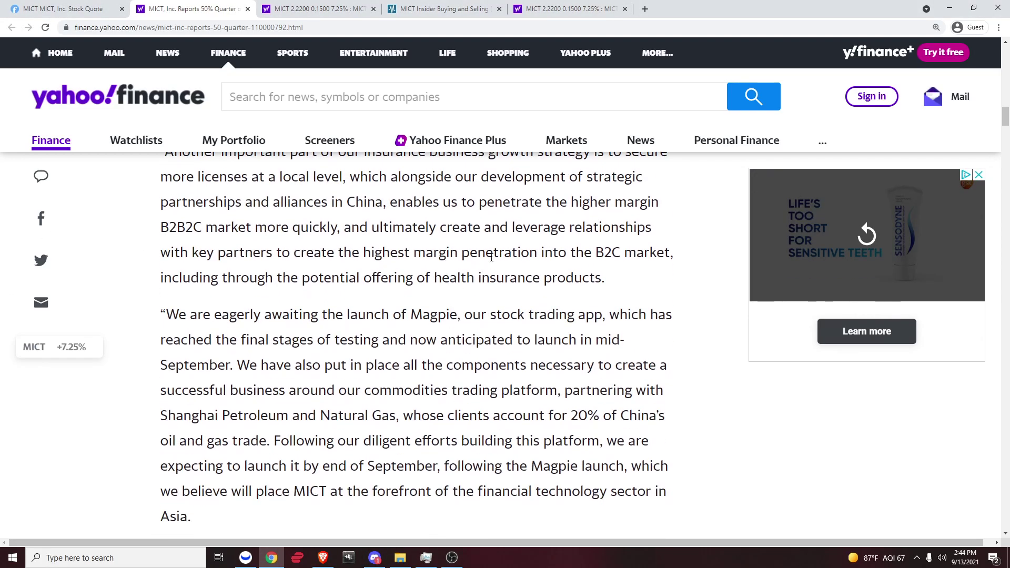
scroll(501, 252, up, 6)
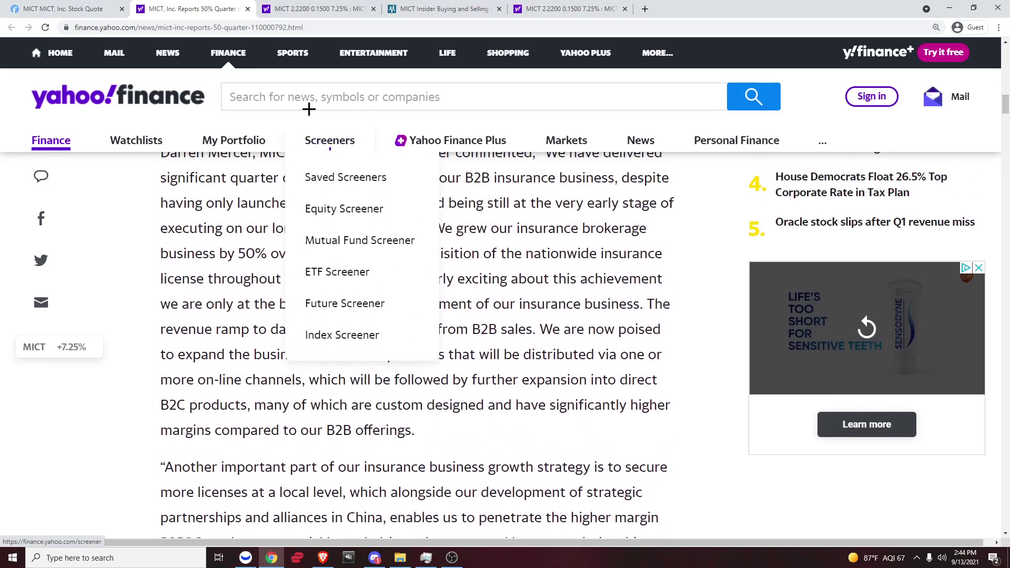
In Yahoo Finance at reduced zoom, look up MICT, Inc. and open its Statistics page
click(300, 11)
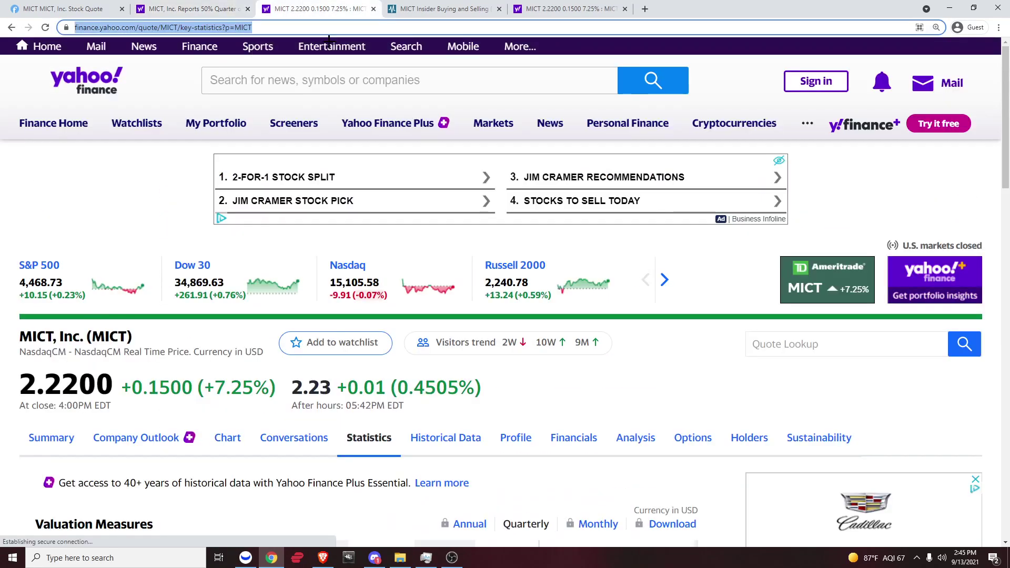
key(ctrl+minus)
key(ctrl+minus)
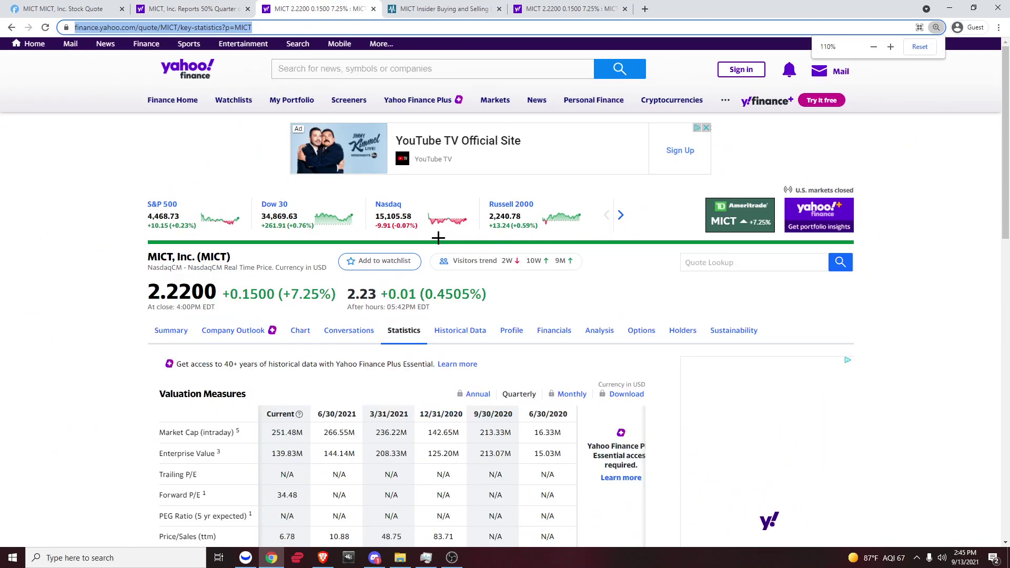
click(430, 68)
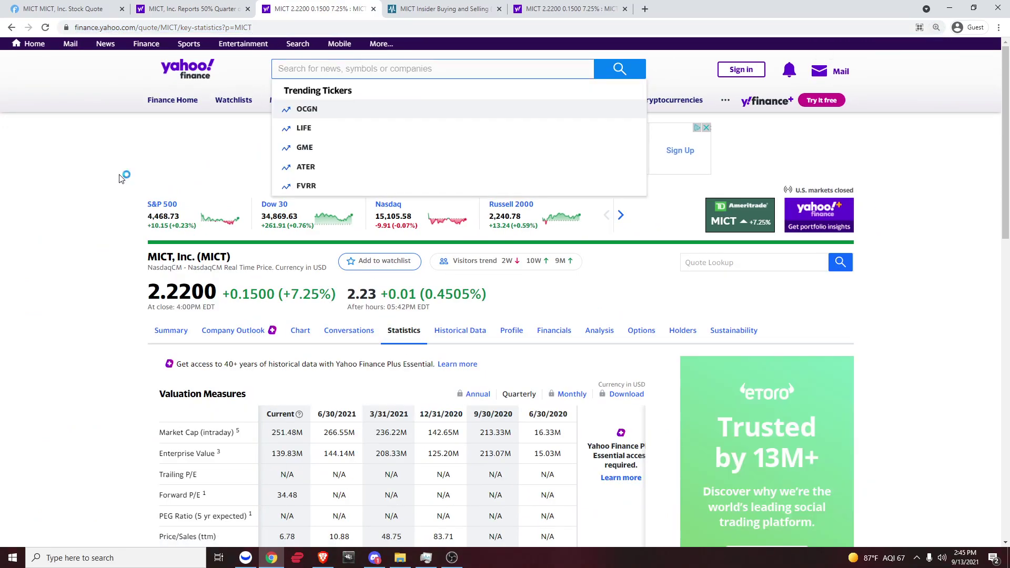
text(mict)
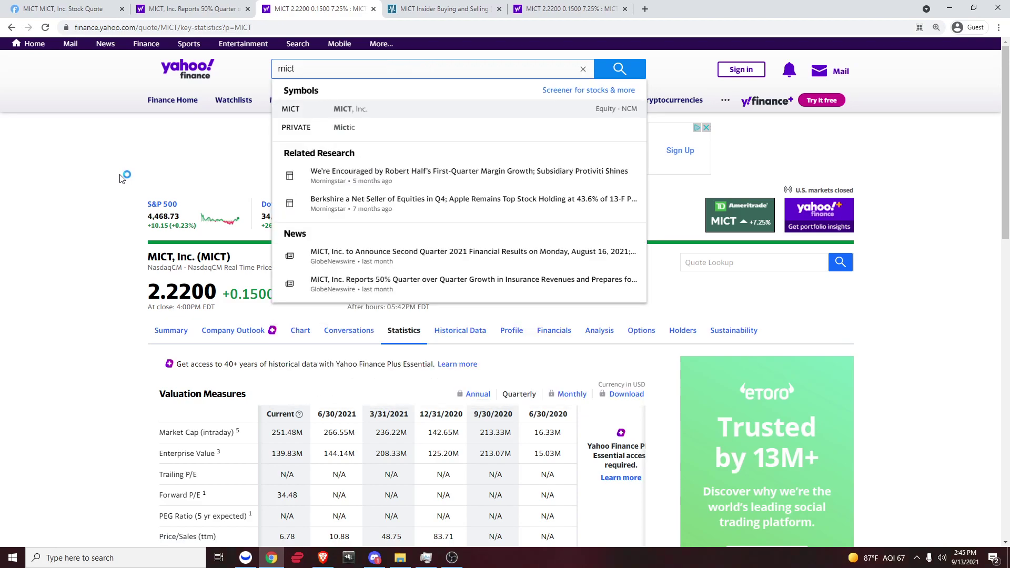
click(324, 109)
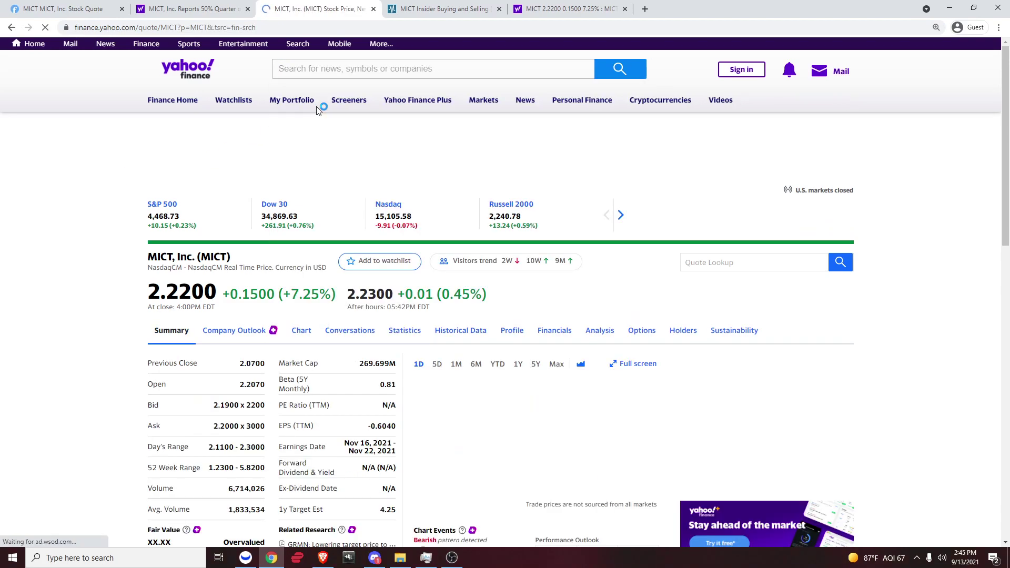
scroll(338, 295, down, 1)
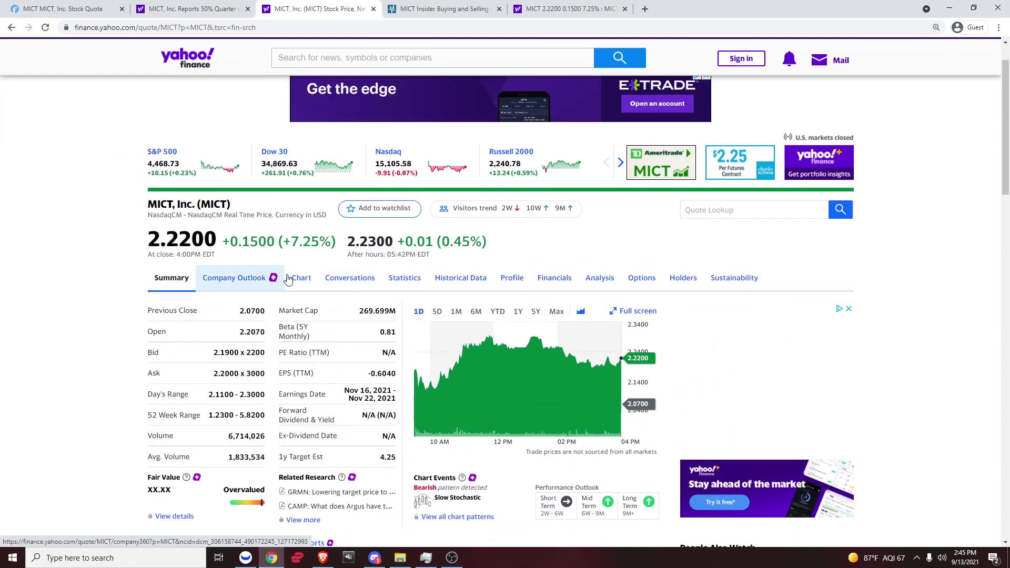
click(405, 278)
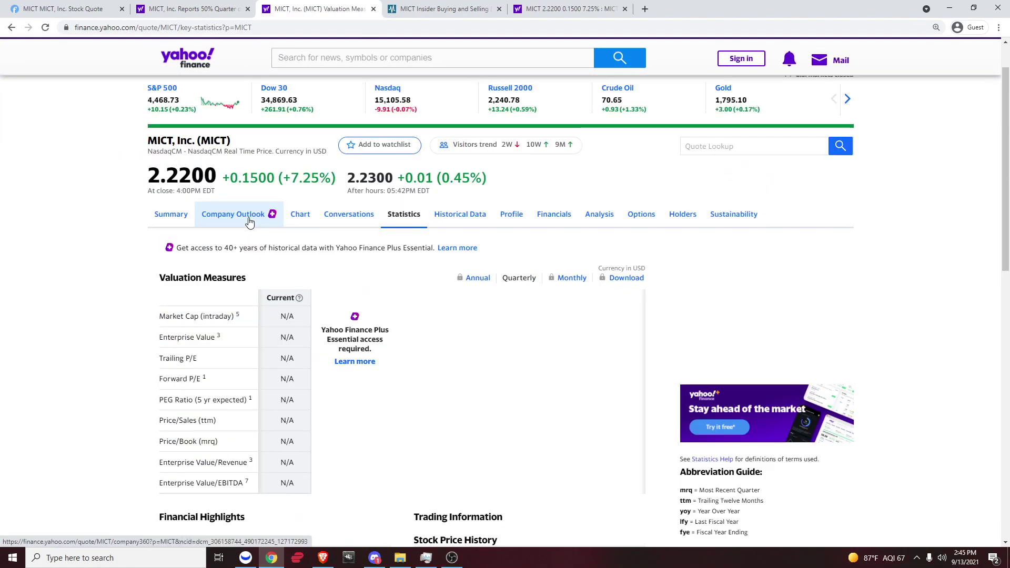
scroll(226, 270, down, 8)
Highlight MICT's balance sheet figures: total cash 114.18M and total debt 2.53M
scroll(170, 178, down, 5)
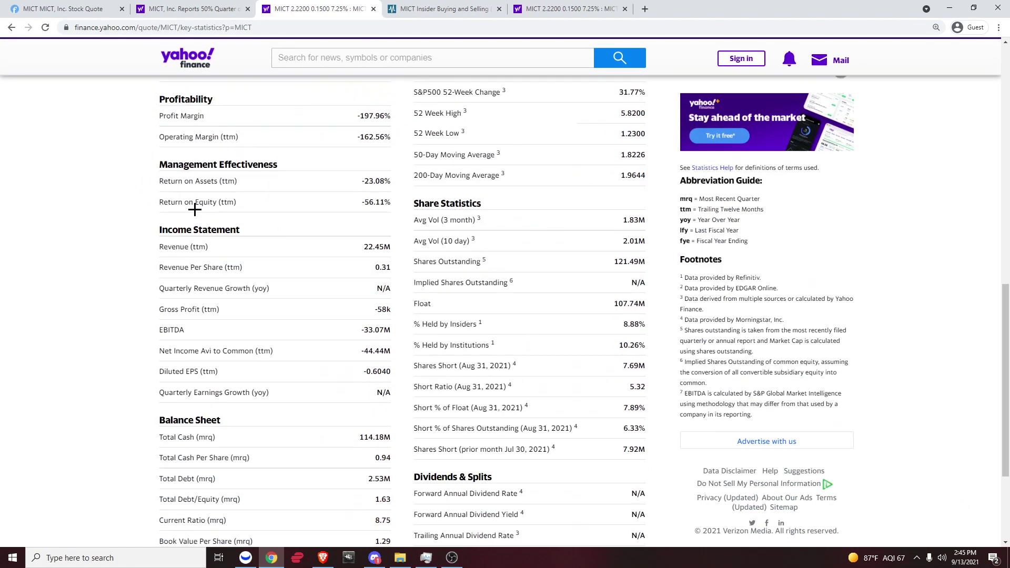
mouse_move(162, 260)
mouse_down()
mouse_move(343, 289)
mouse_move(171, 268)
mouse_up()
click(168, 266)
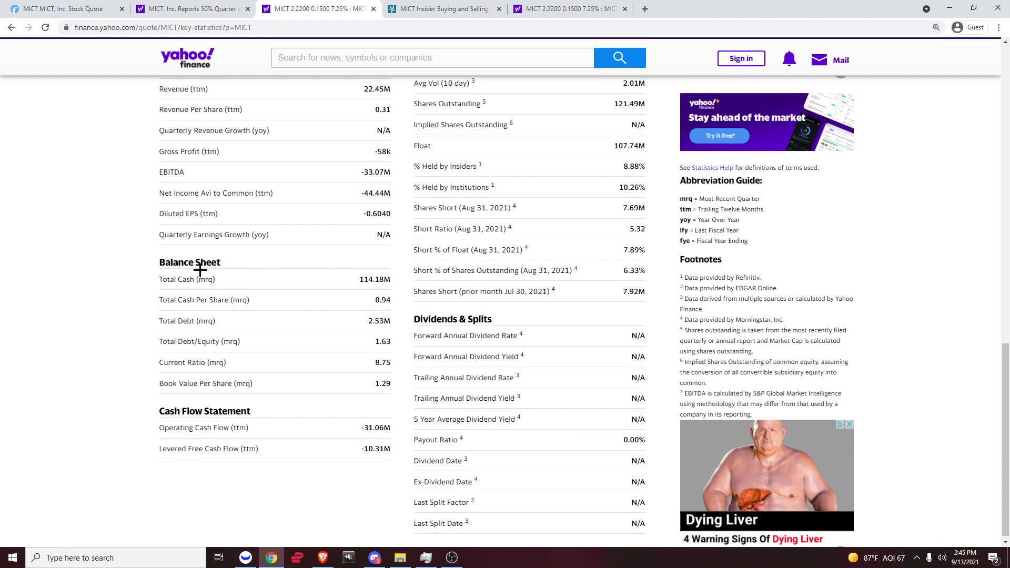
drag(196, 279, 354, 284)
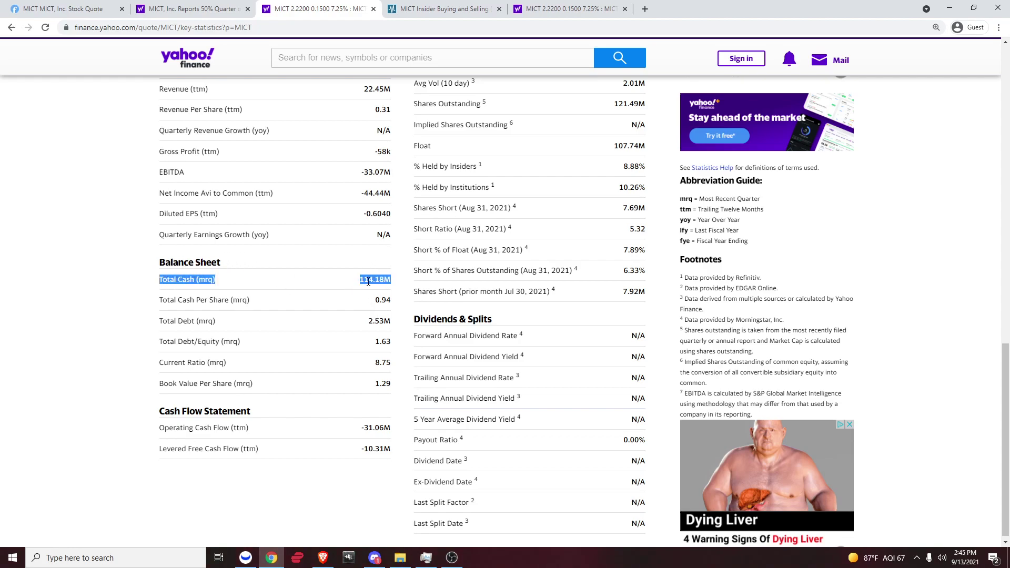
click(370, 281)
drag(160, 322, 379, 324)
click(375, 327)
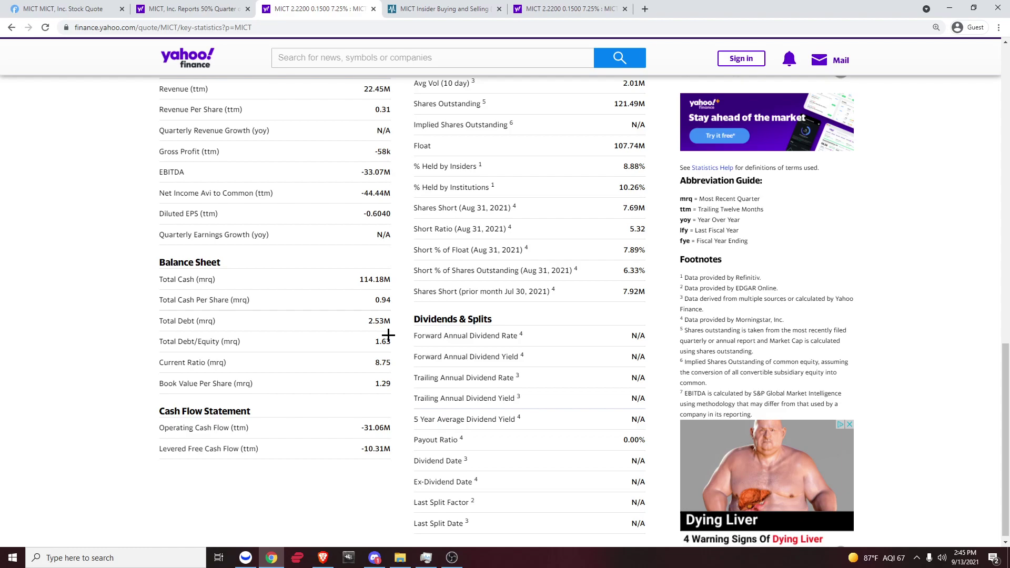
Scroll through the remaining statistics, including operating cash flow -31.06M and levered free cash flow -10.31M
scroll(364, 315, up, 7)
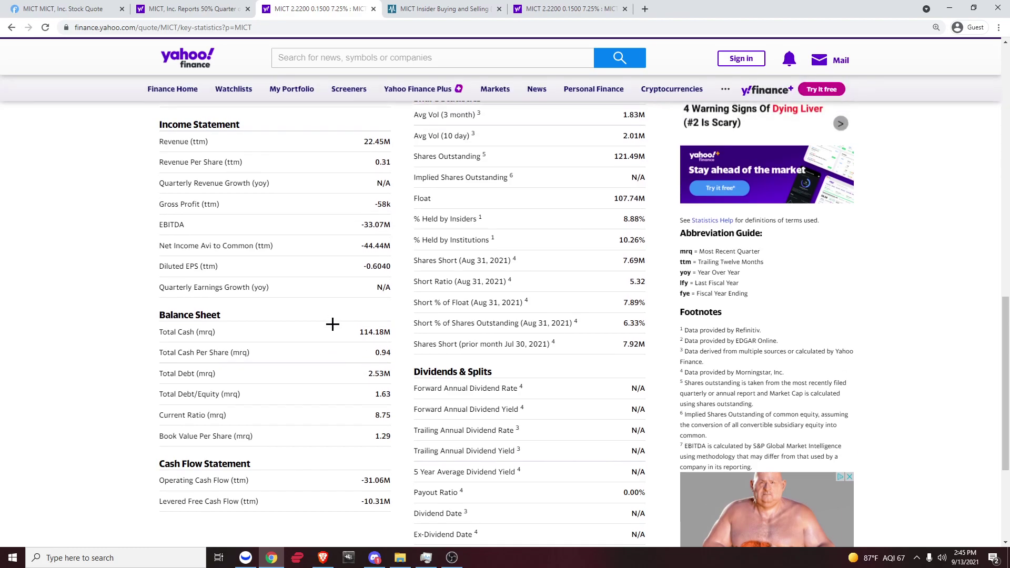
scroll(347, 408, down, 1)
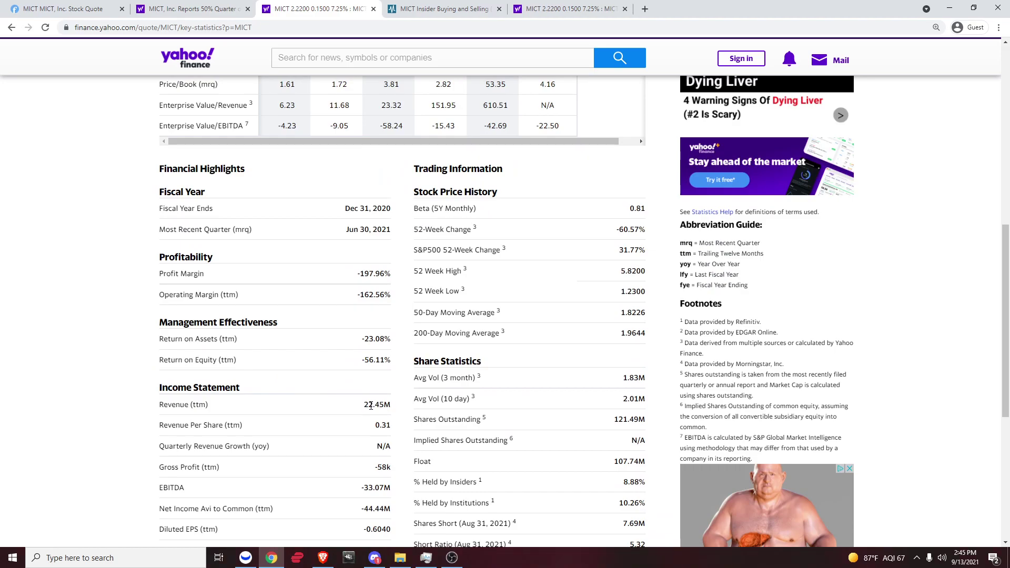
scroll(370, 406, up, 6)
scroll(368, 410, down, 5)
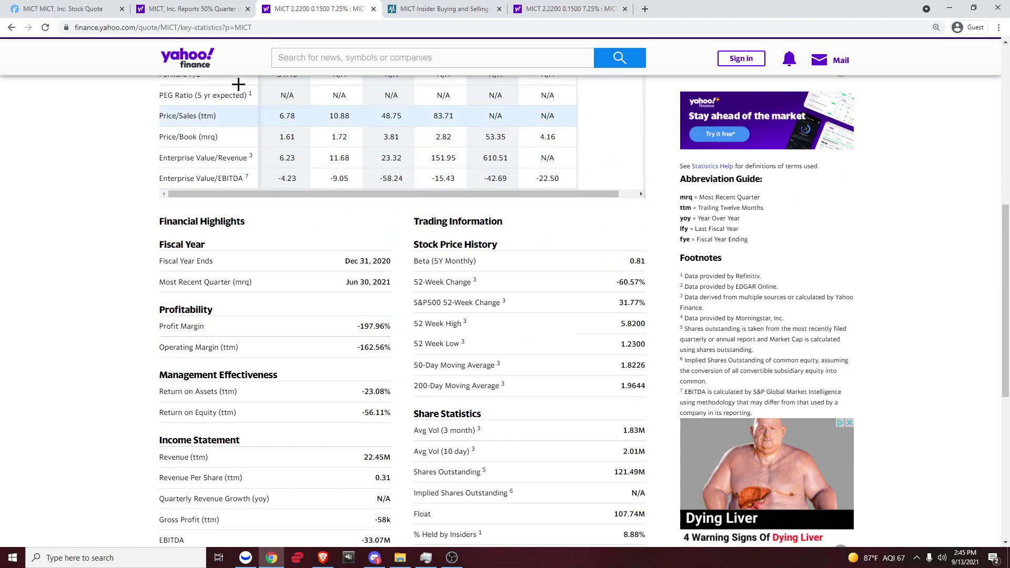
mouse_move(237, 79)
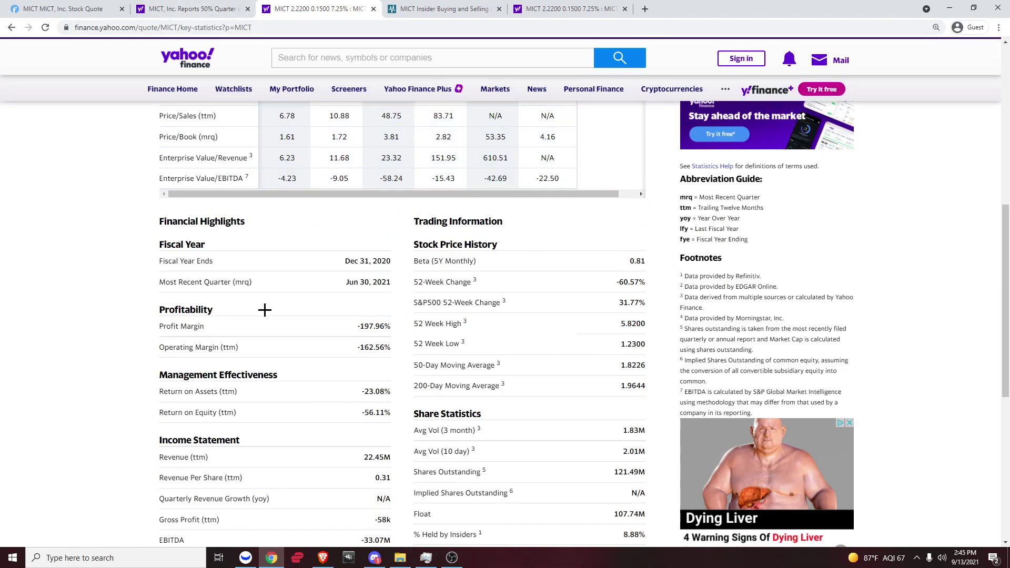
scroll(376, 231, down, 5)
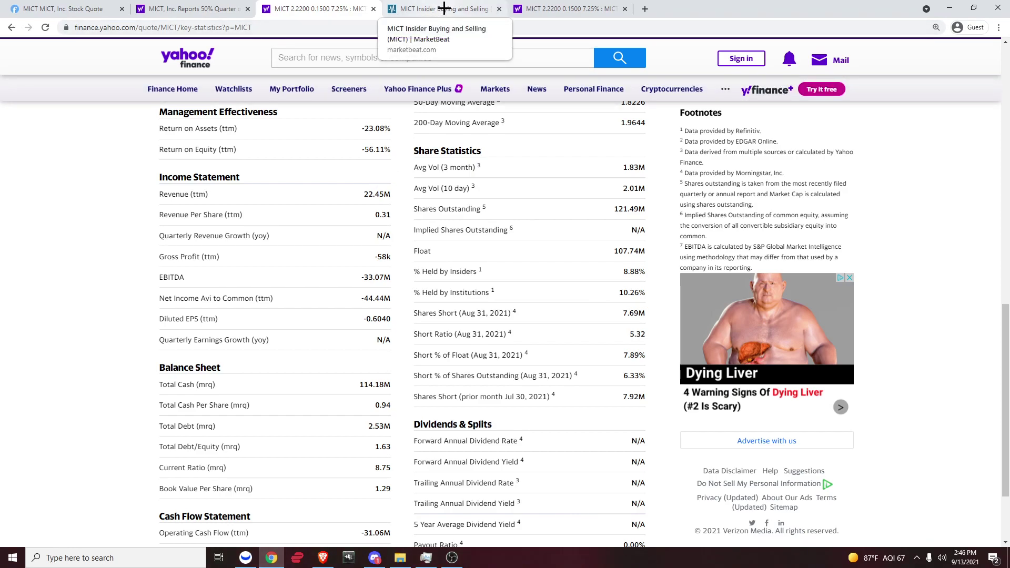
mouse_move(421, 93)
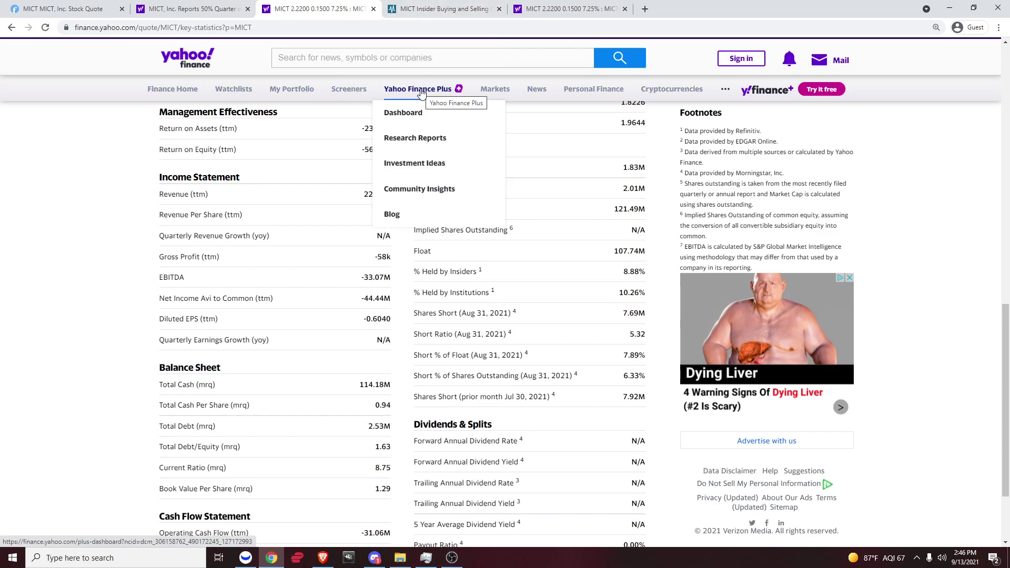
scroll(419, 191, down, 2)
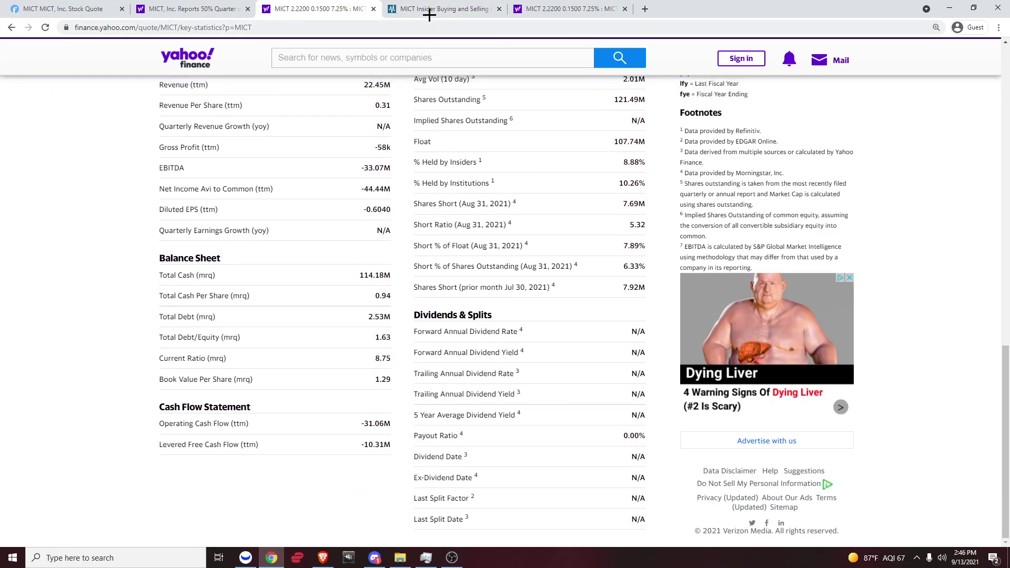
Bring up MarketBeat's MICT insider trades page and dismiss the newsletter sign-up pop-up
click(430, 9)
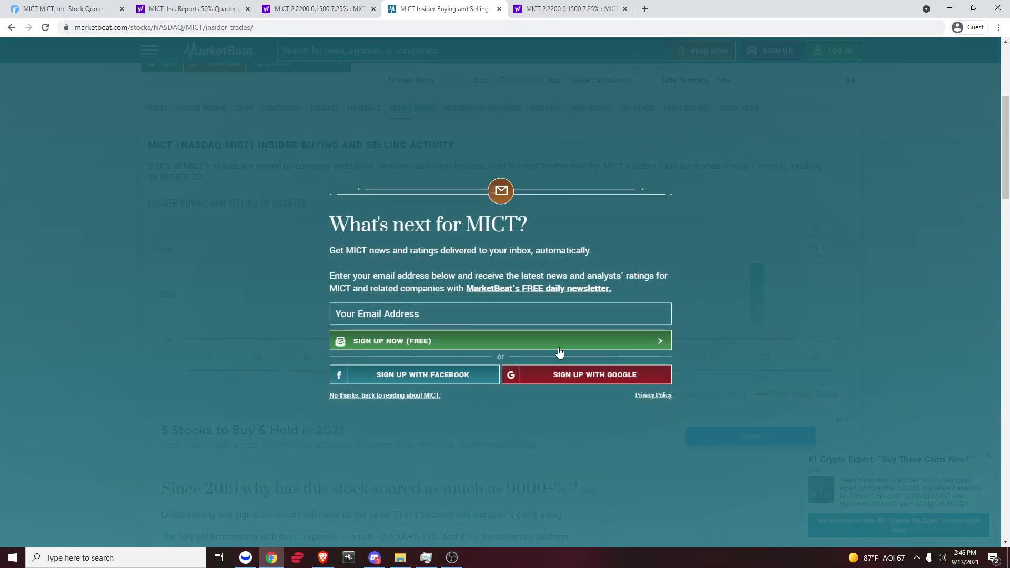
click(379, 396)
scroll(333, 379, down, 2)
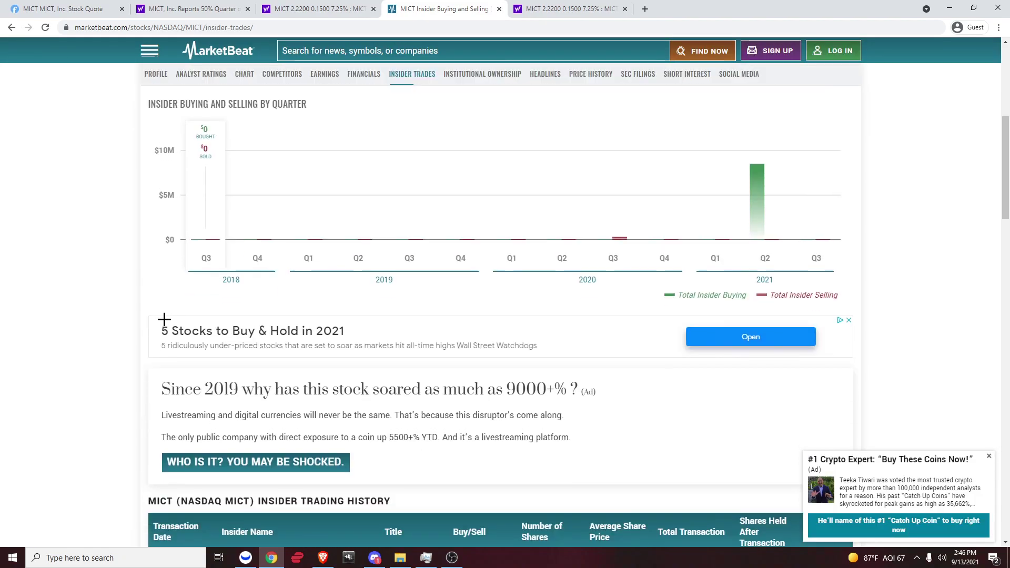
scroll(162, 322, up, 7)
scroll(141, 287, down, 3)
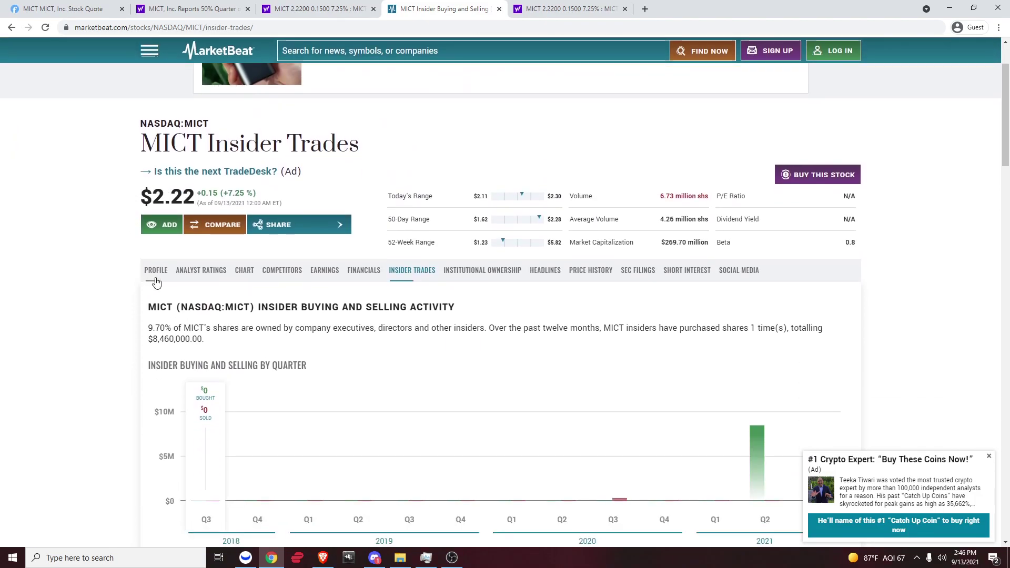
scroll(85, 260, down, 4)
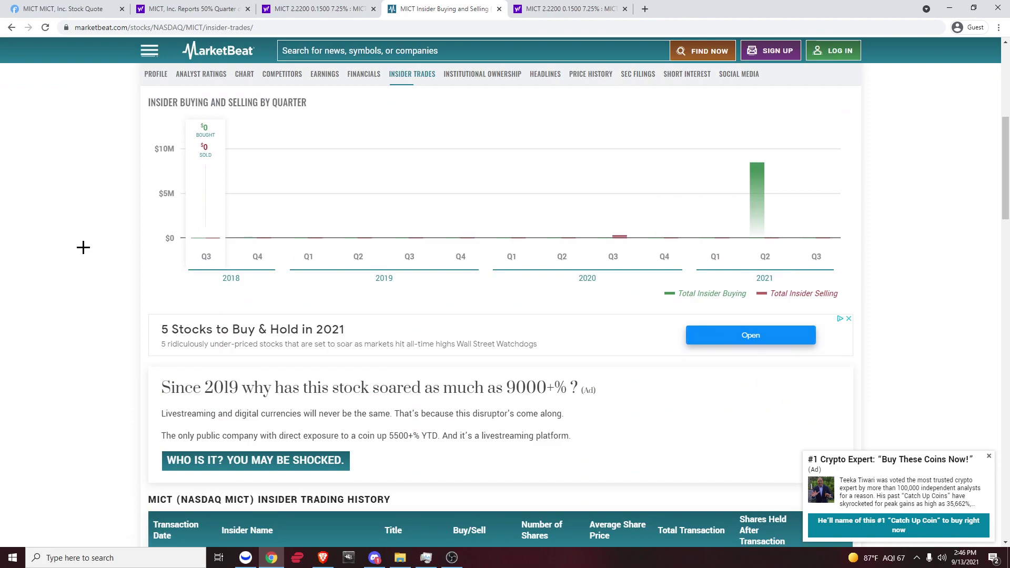
scroll(84, 246, down, 3)
scroll(83, 243, up, 4)
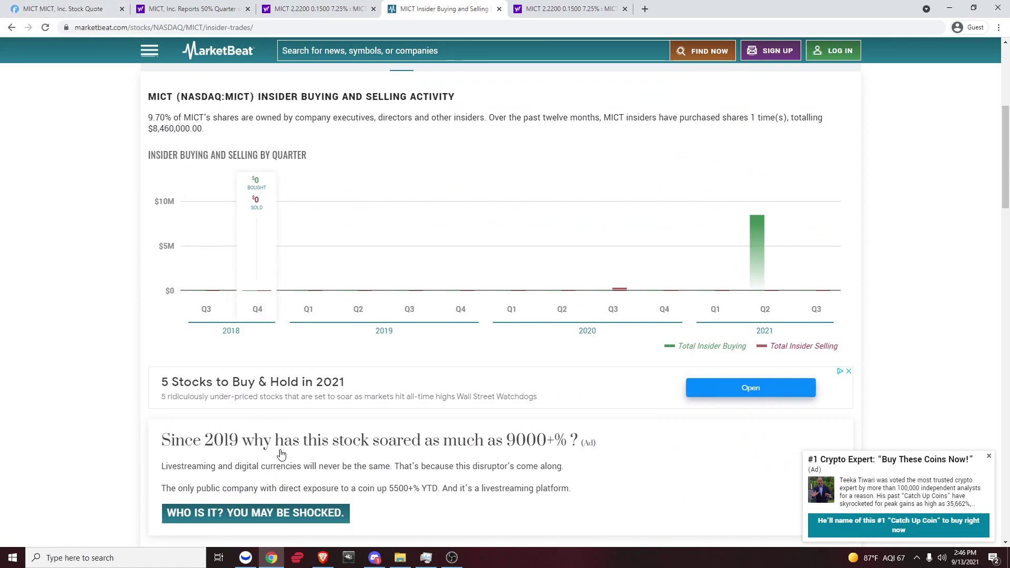
scroll(116, 301, up, 1)
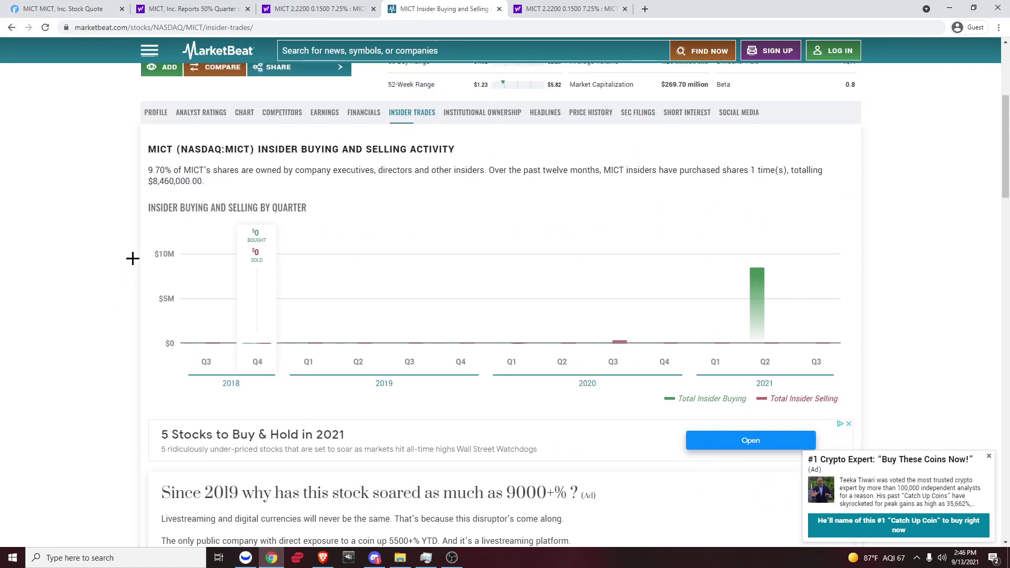
Highlight the insider ownership summary and the CEO's 6,000,000-share purchase at $1.41
triple_click(135, 158)
click(141, 161)
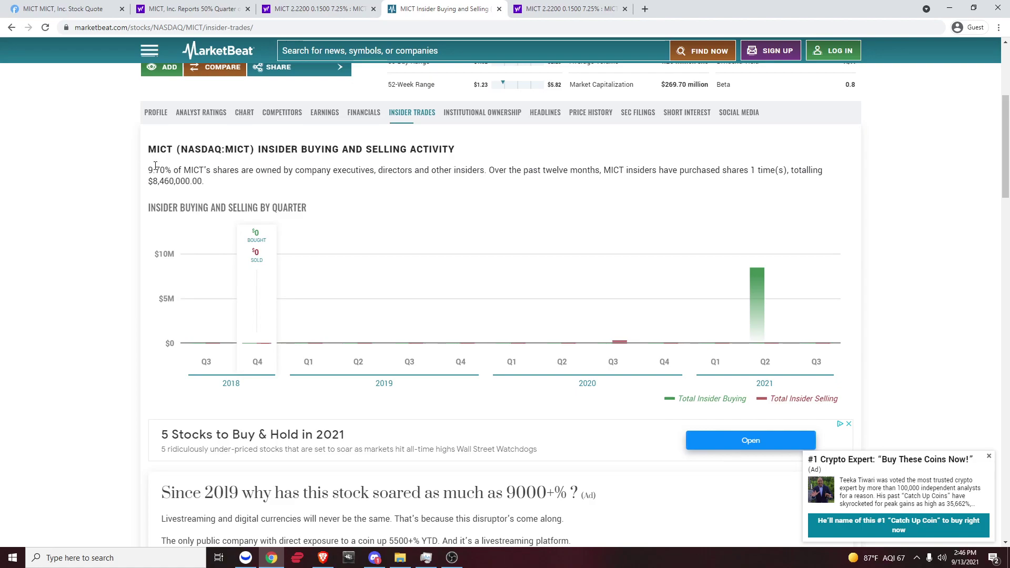
scroll(152, 174, down, 7)
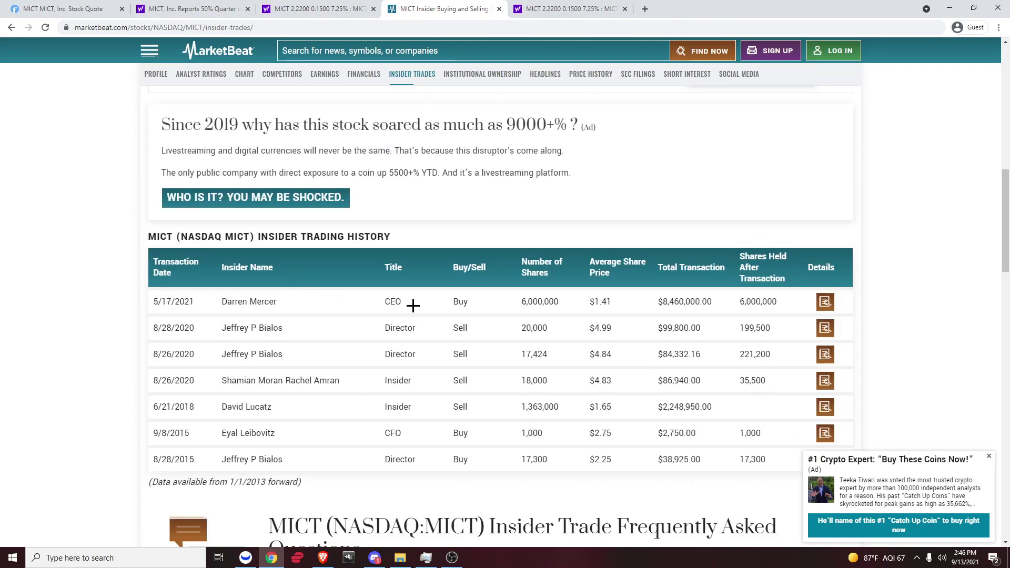
double_click(540, 303)
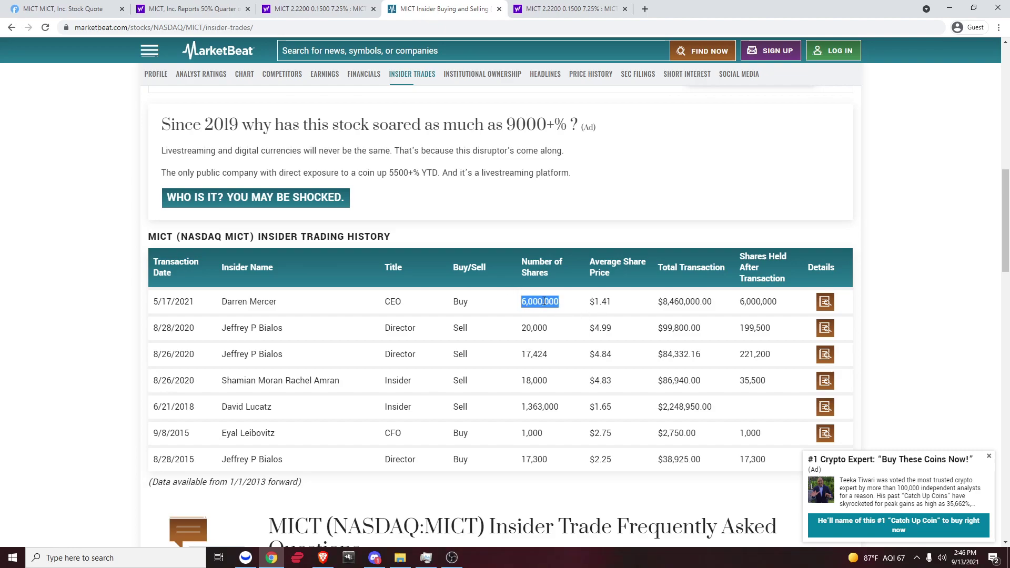
click(545, 302)
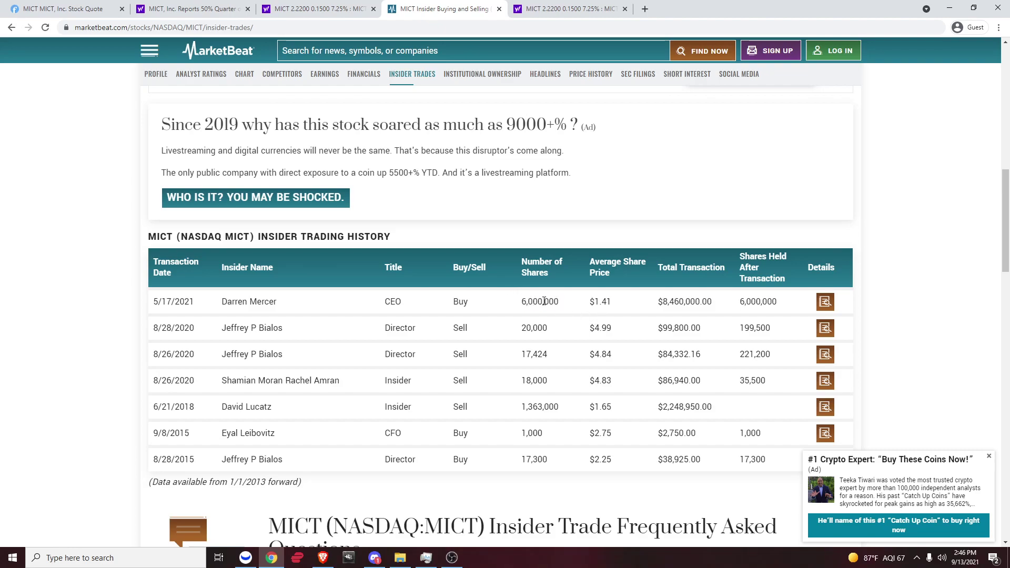
double_click(603, 304)
click(579, 302)
scroll(652, 305, up, 8)
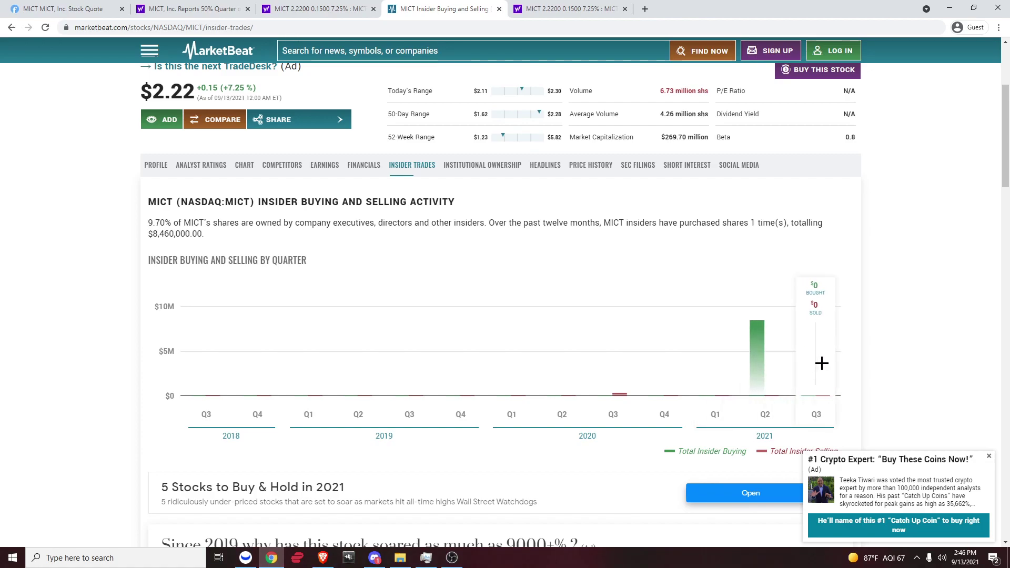
Close the crypto advertisement pop-up covering the insider trades page
click(992, 459)
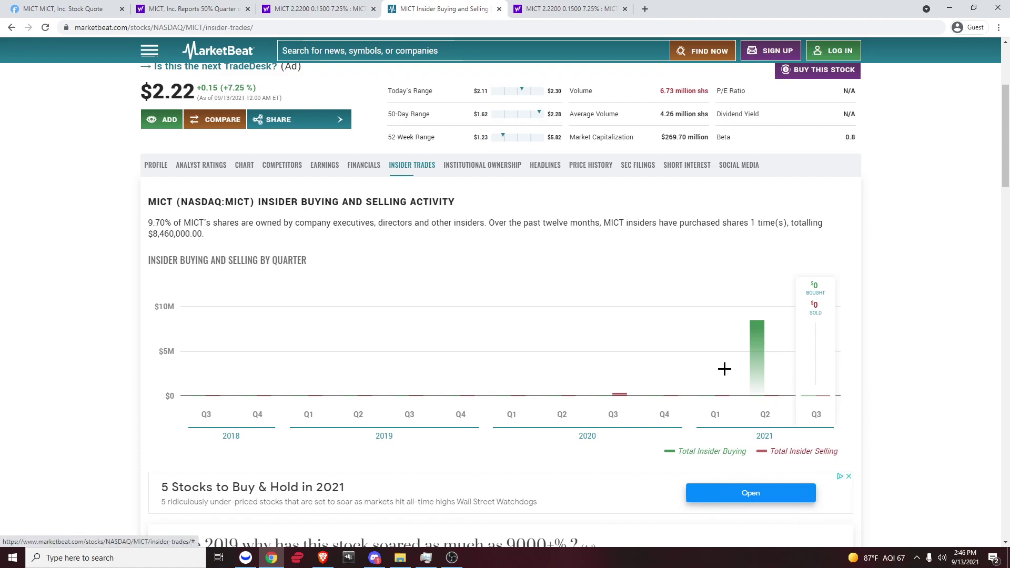
scroll(519, 304, up, 2)
scroll(363, 287, down, 5)
scroll(352, 281, down, 4)
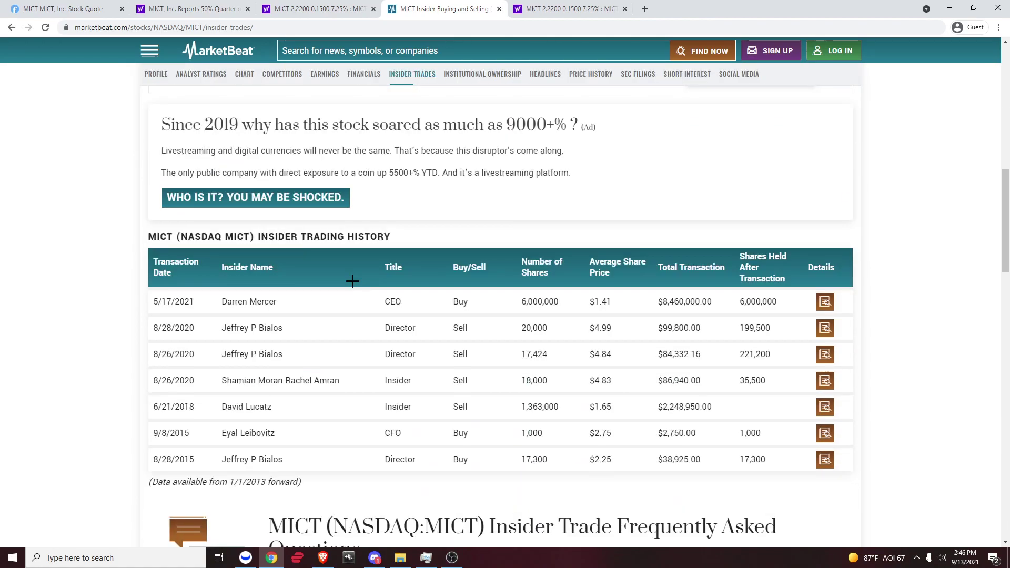
scroll(354, 285, up, 6)
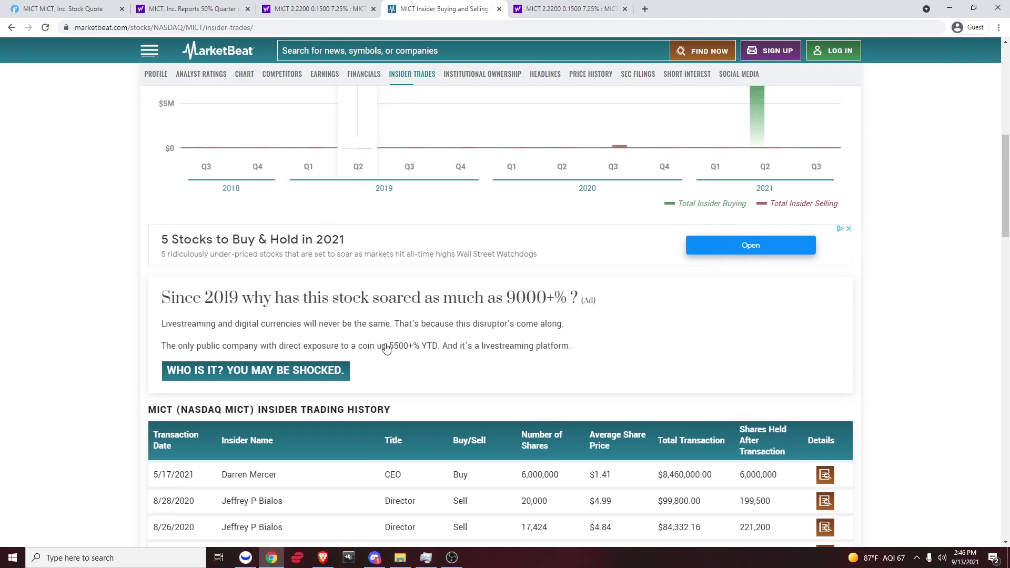
Highlight the insider buying and selling chart heading and the intro ownership paragraph
mouse_move(769, 232)
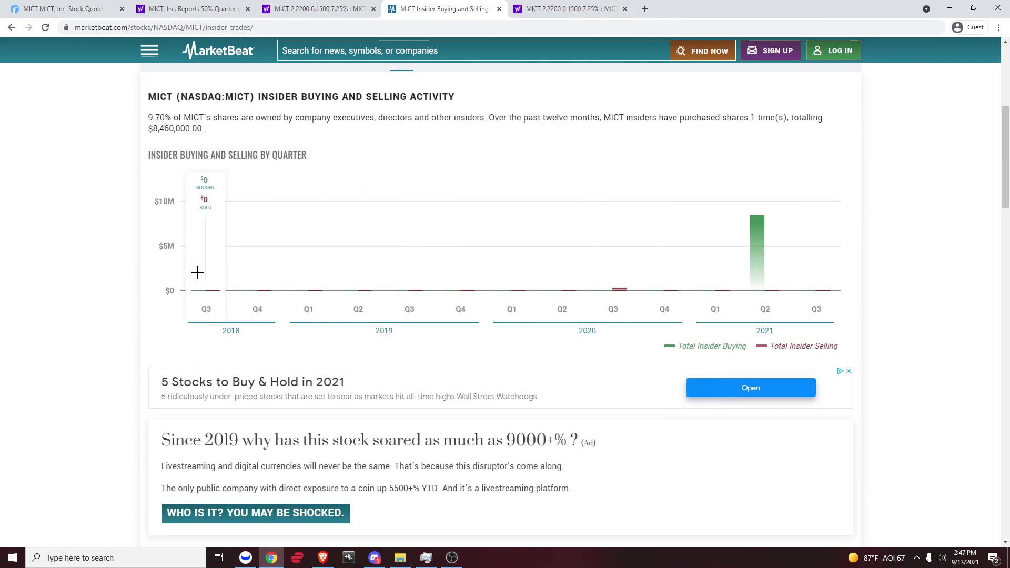
triple_click(305, 147)
click(306, 133)
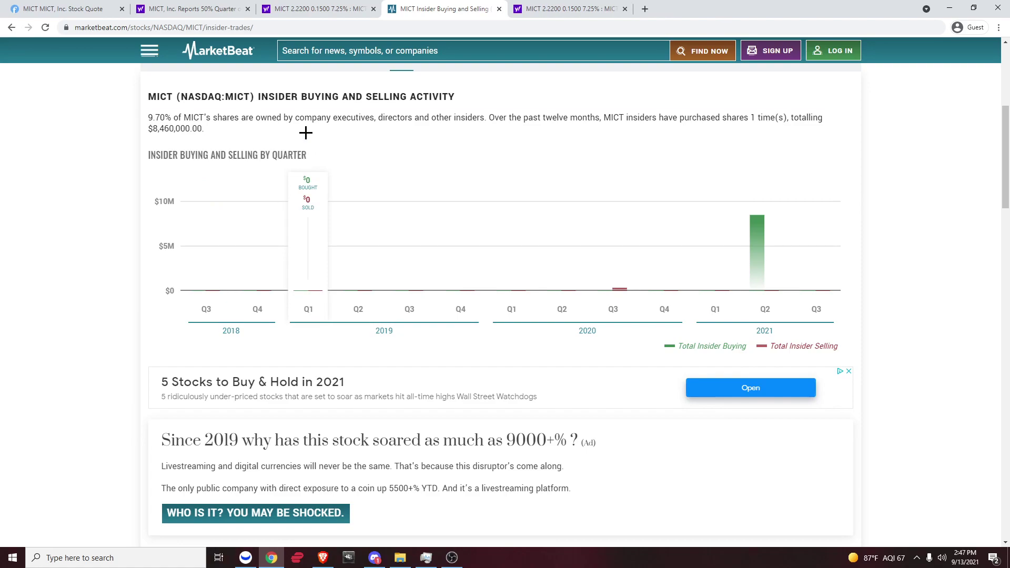
triple_click(305, 133)
click(592, 167)
scroll(763, 264, down, 7)
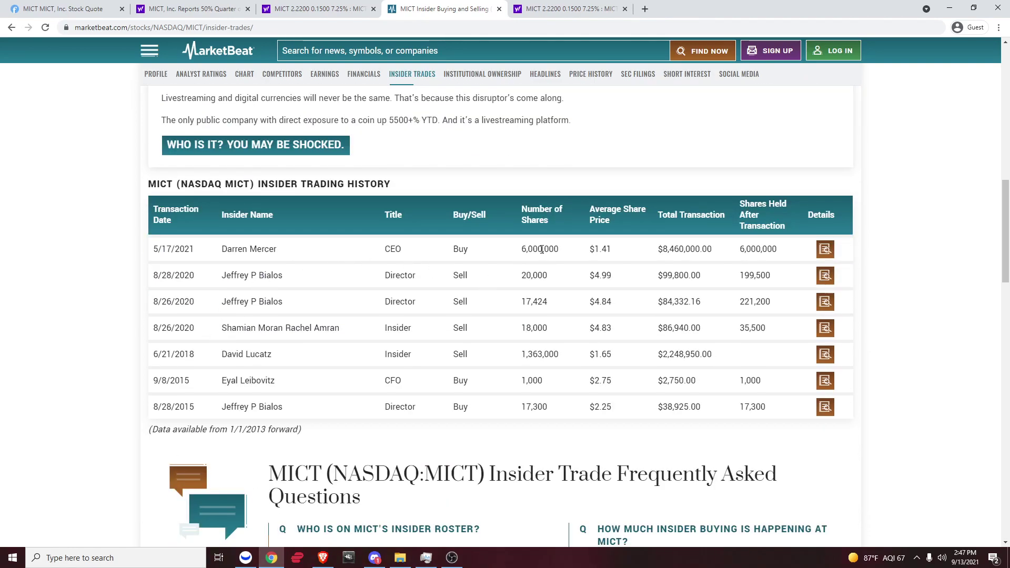
scroll(532, 255, up, 10)
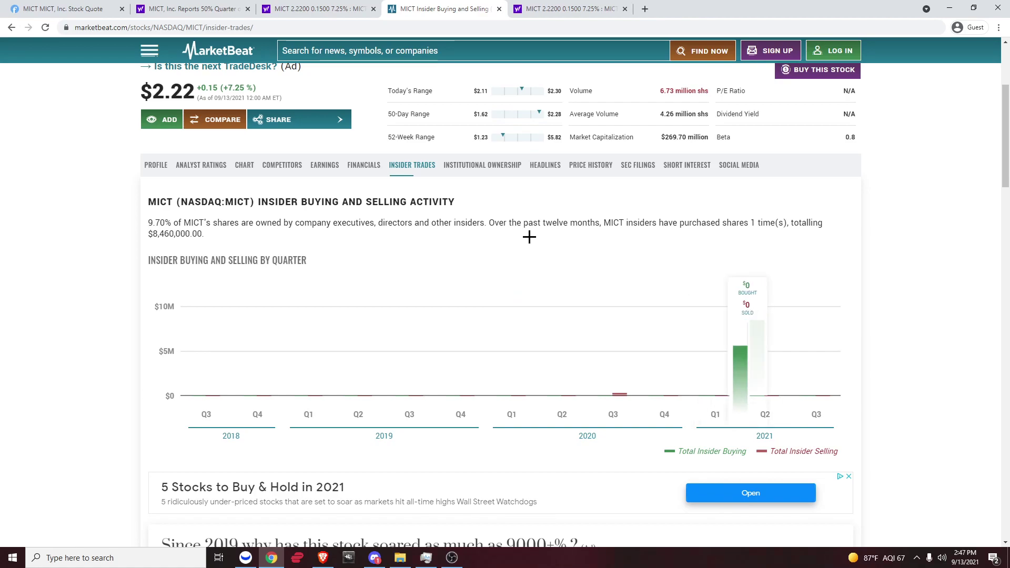
scroll(421, 199, up, 2)
scroll(400, 200, down, 1)
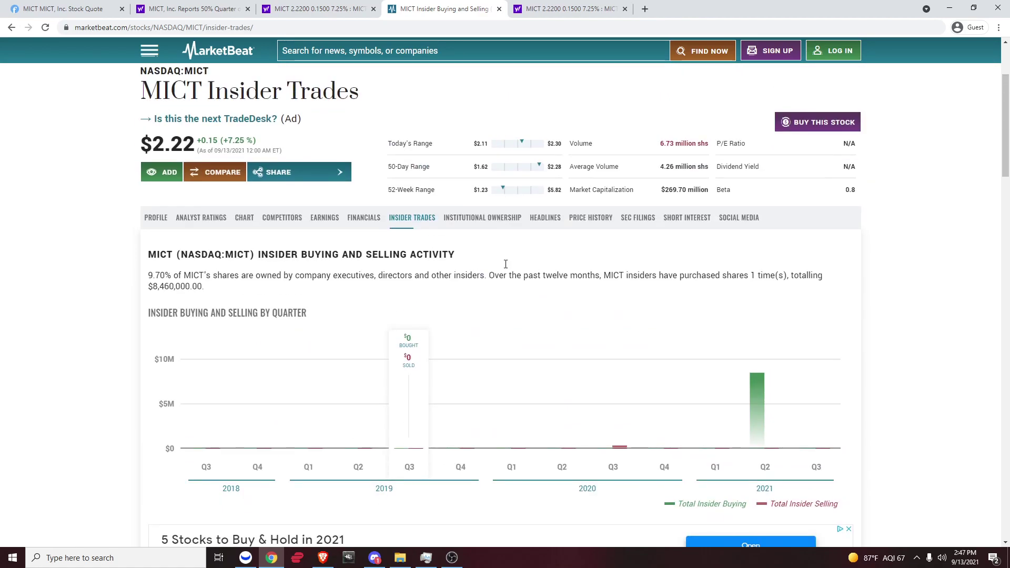
Open MICT's institutional ownership page at 110% zoom and scroll through the quarterly inflows chart
click(482, 217)
scroll(451, 273, down, 5)
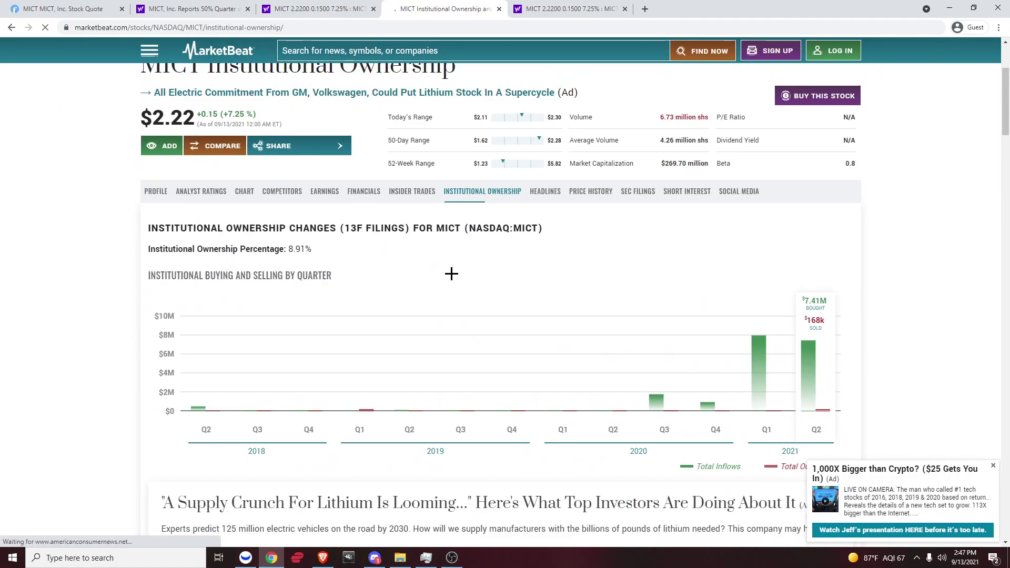
scroll(579, 300, down, 2)
scroll(368, 237, up, 2)
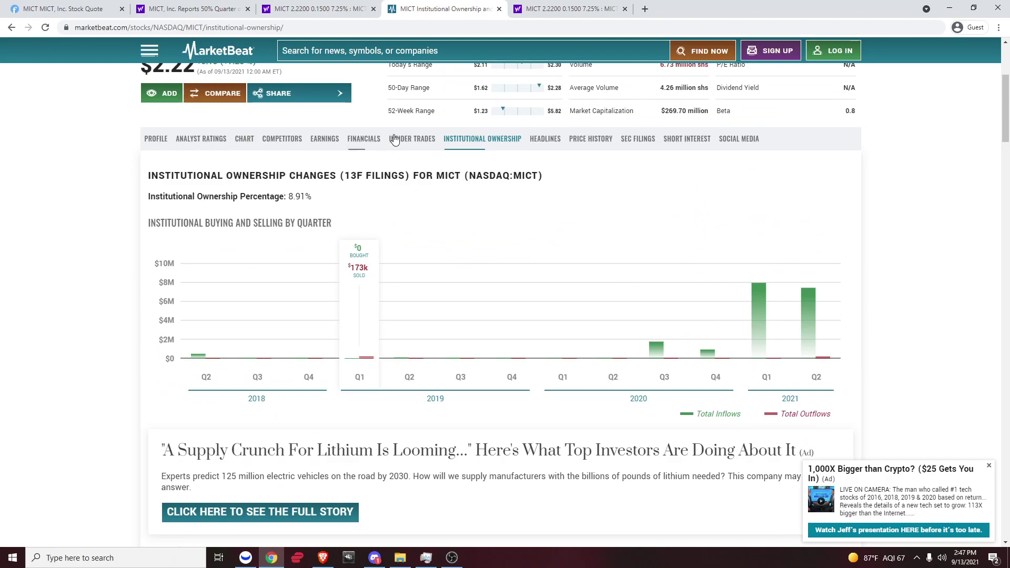
key(ctrl+plus)
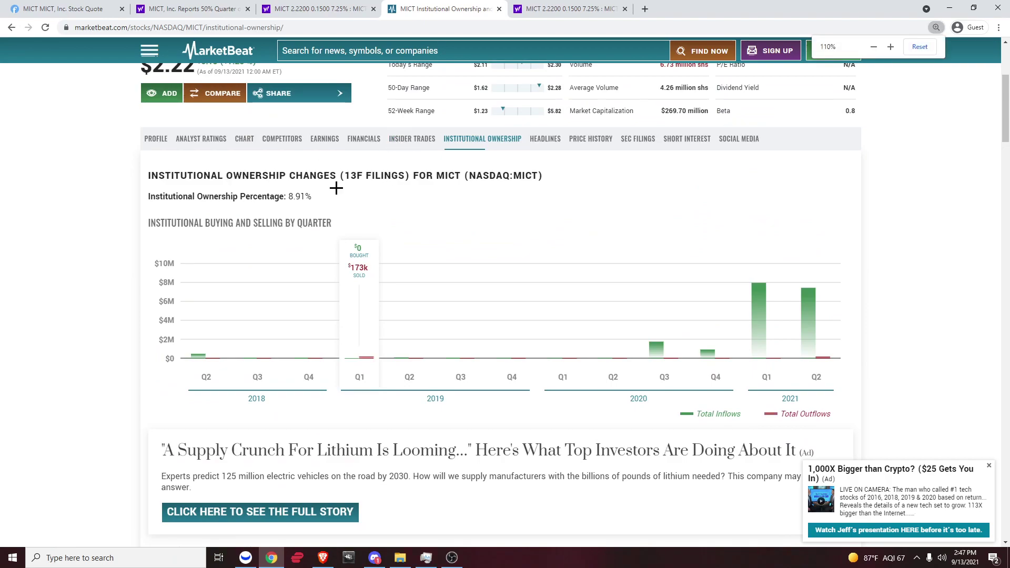
scroll(526, 173, down, 1)
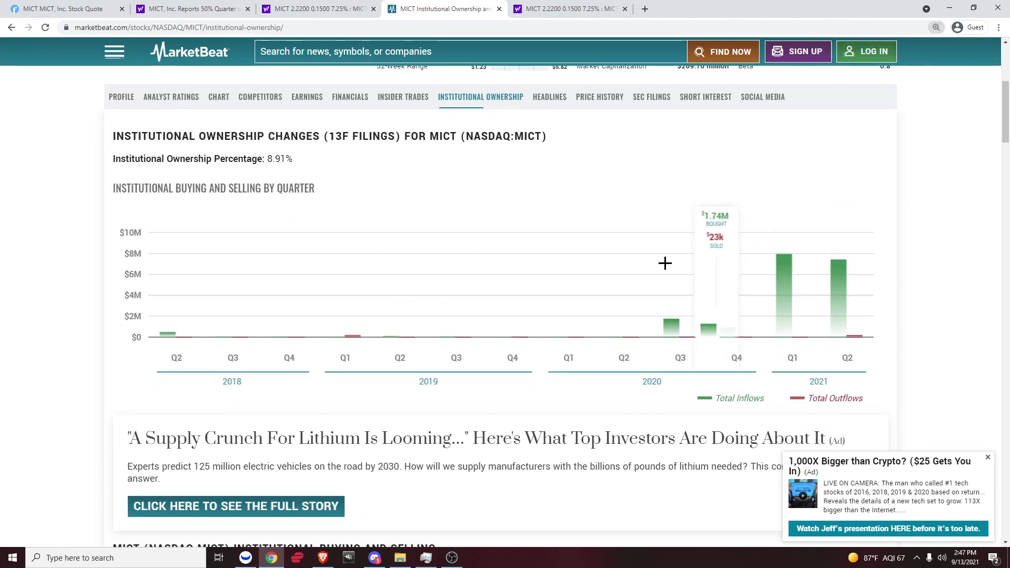
scroll(650, 291, down, 2)
scroll(650, 291, up, 2)
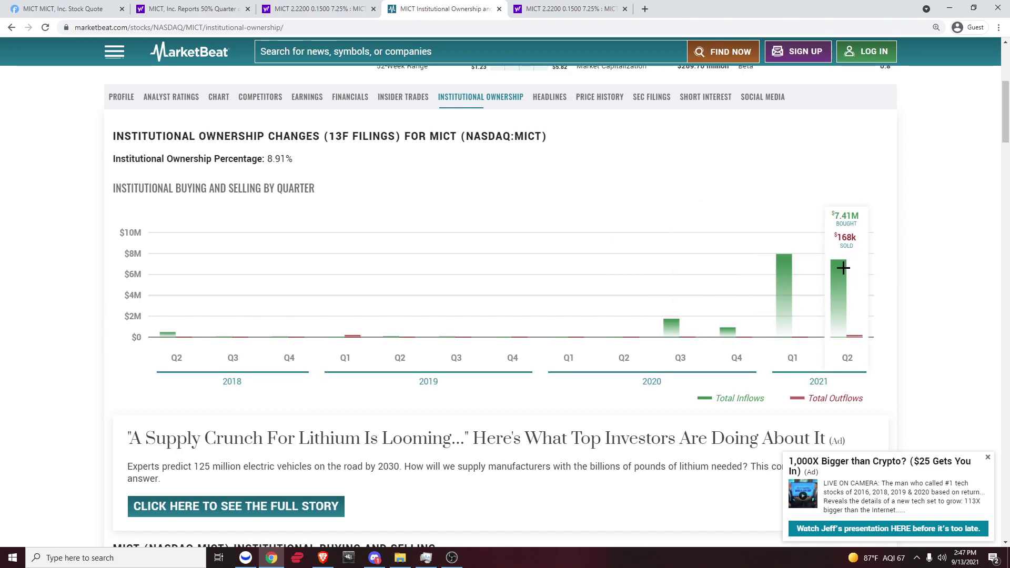
scroll(787, 275, down, 5)
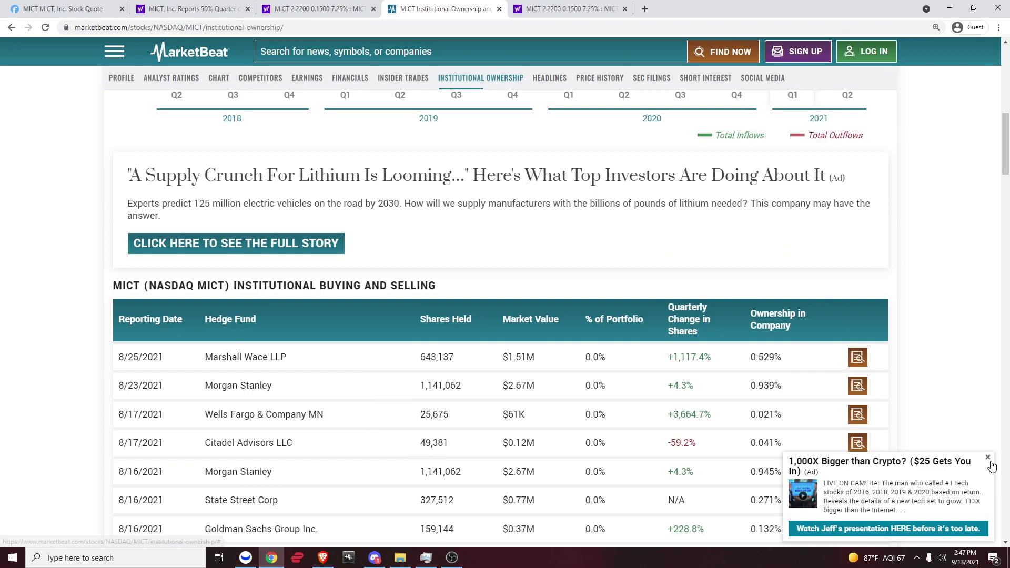
Highlight hedge fund holdings: Marshall Wace's 643,137 shares (+1,117.4%) and Morgan Stanley's 1,141,062 shares
scroll(302, 262, down, 2)
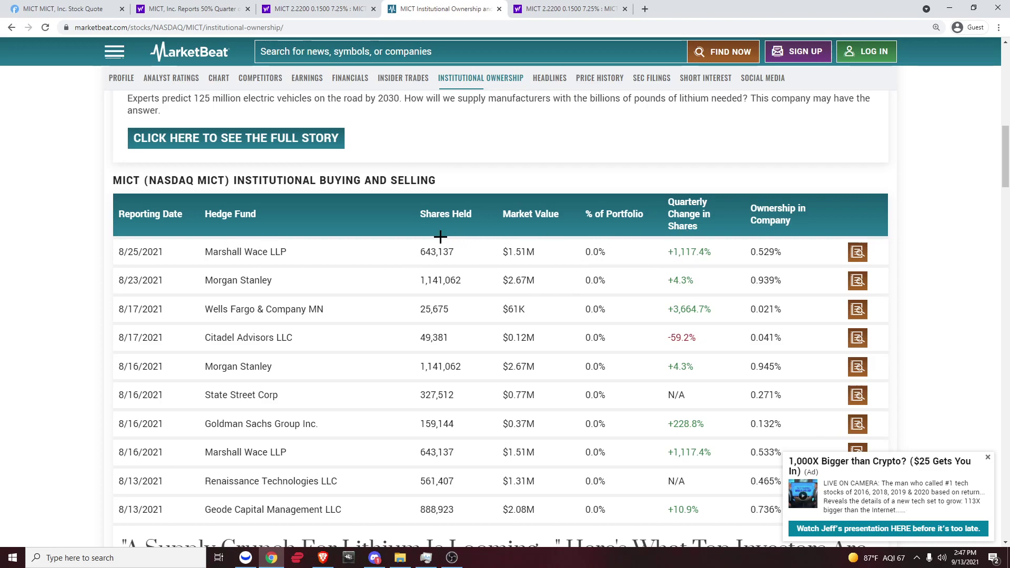
double_click(424, 252)
click(593, 238)
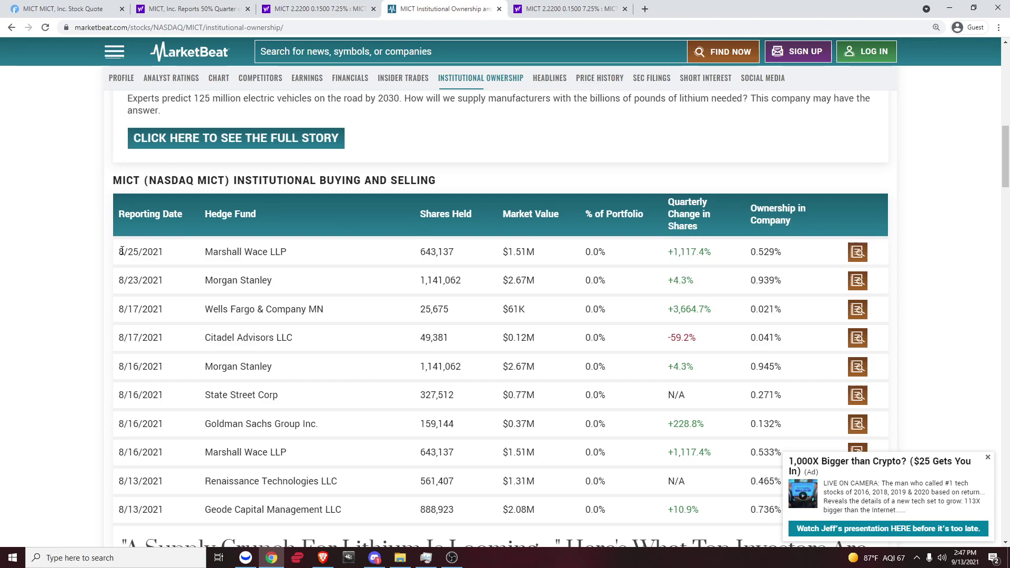
double_click(690, 252)
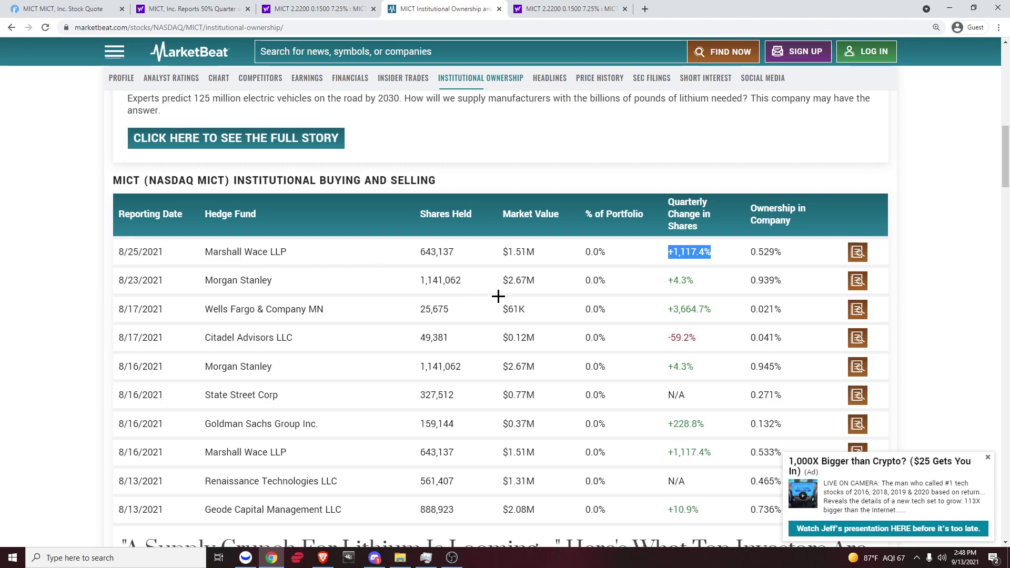
double_click(456, 280)
click(633, 281)
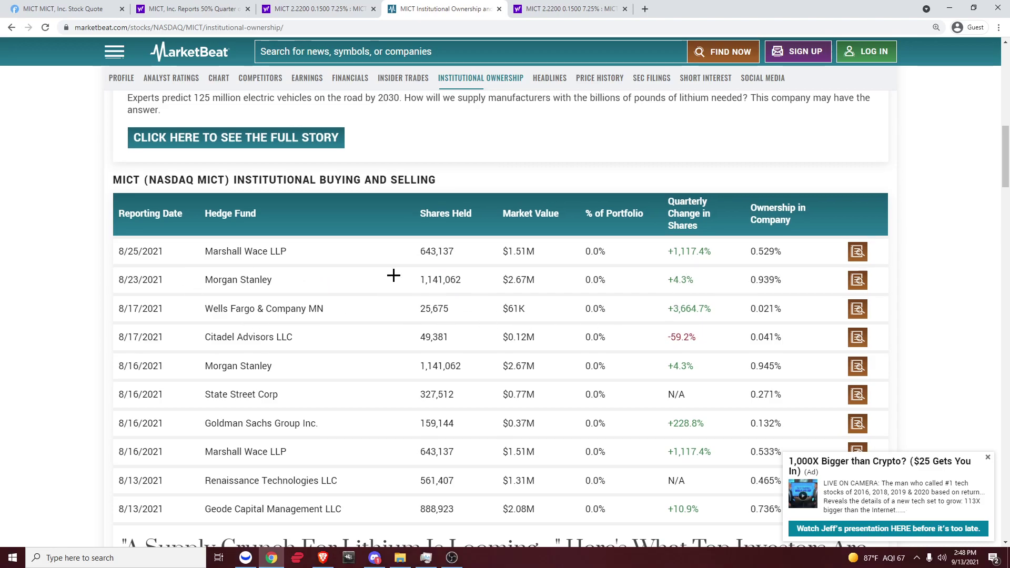
Scroll the holdings table and highlight the 8.91% institutional ownership line
scroll(374, 322, down, 1)
scroll(277, 281, up, 1)
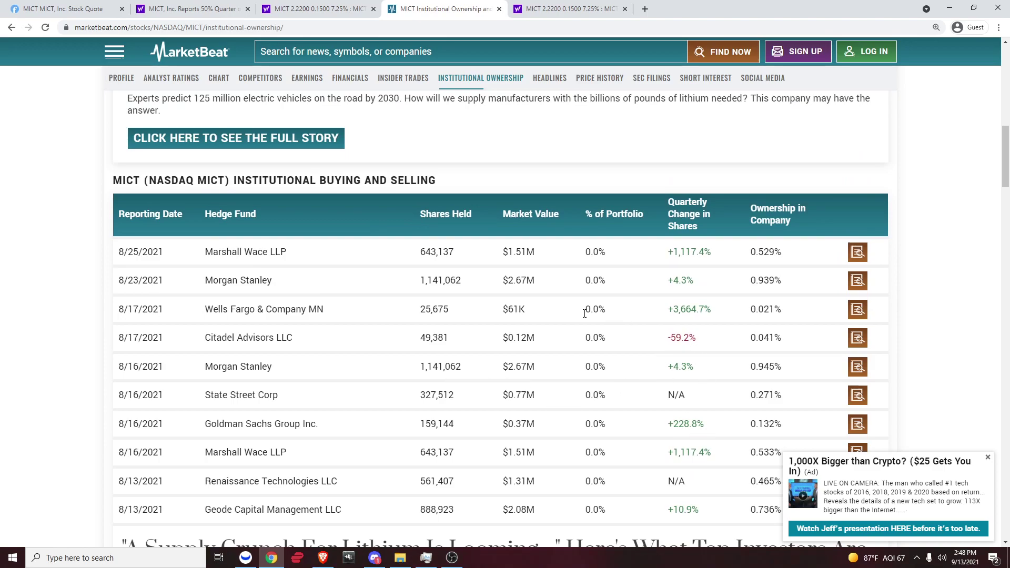
scroll(435, 356, up, 9)
scroll(700, 394, down, 2)
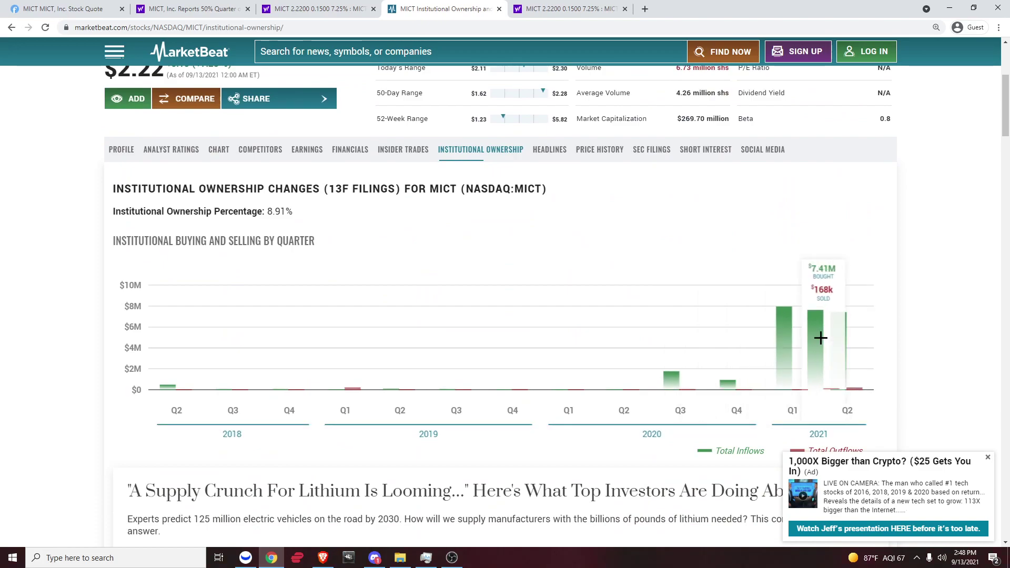
scroll(398, 233, up, 1)
scroll(388, 242, down, 1)
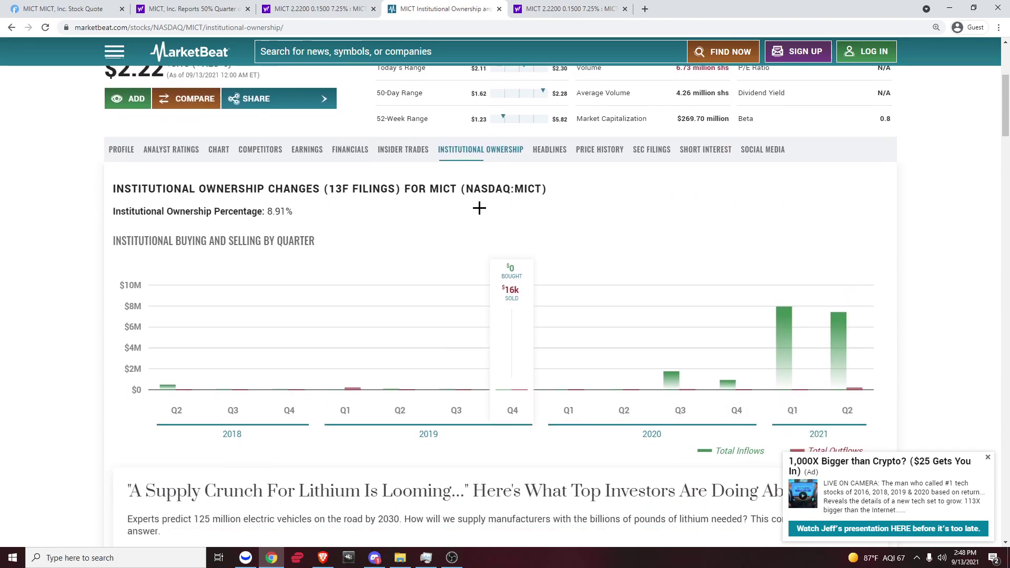
triple_click(481, 206)
click(482, 206)
Highlight the institutional ownership changes heading and re-highlight the 8.91% ownership figure
triple_click(687, 192)
click(669, 206)
triple_click(668, 207)
click(661, 190)
triple_click(623, 202)
click(623, 202)
Open MICT's MarketBeat earnings page and scroll to the quarterly EPS estimates-and-actuals chart
click(311, 149)
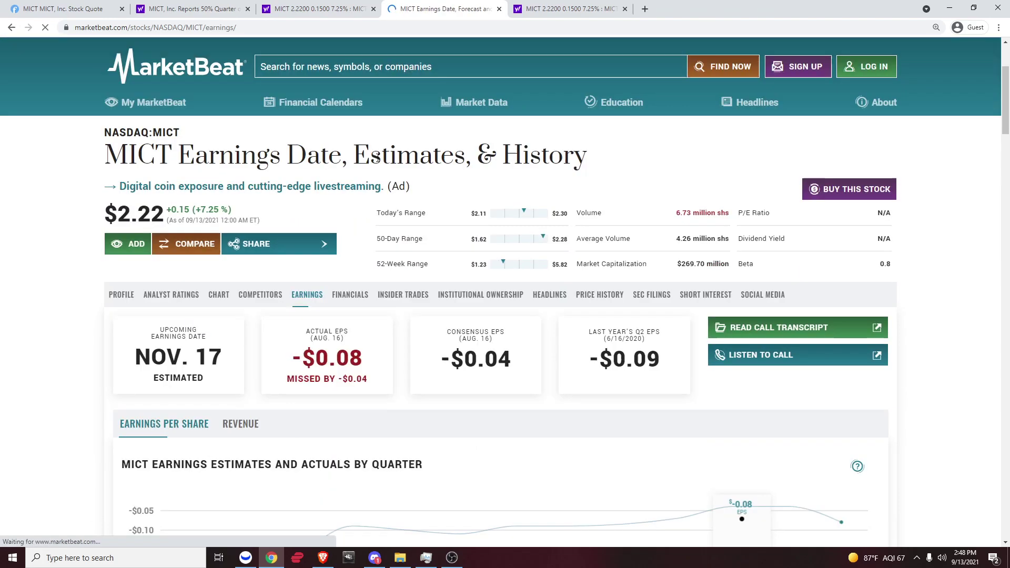
scroll(316, 165, down, 6)
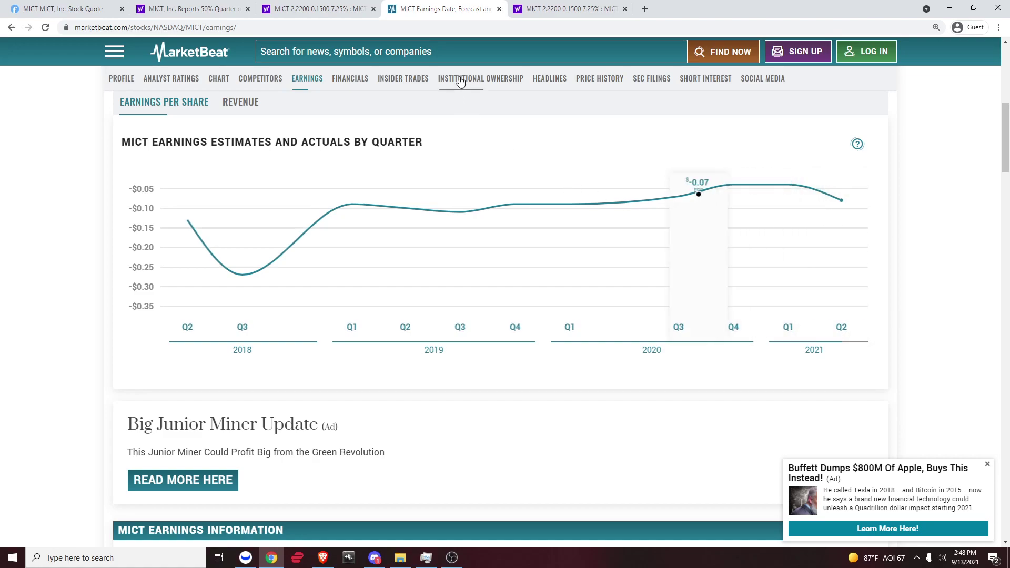
Reload MICT's quote in Yahoo Finance by searching 'mict'
click(544, 9)
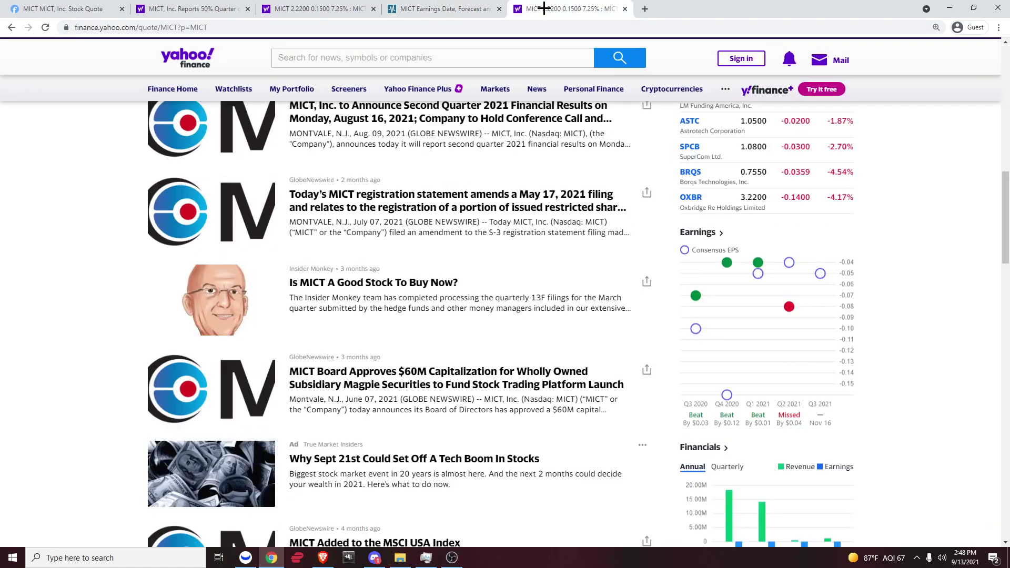
scroll(412, 334, up, 15)
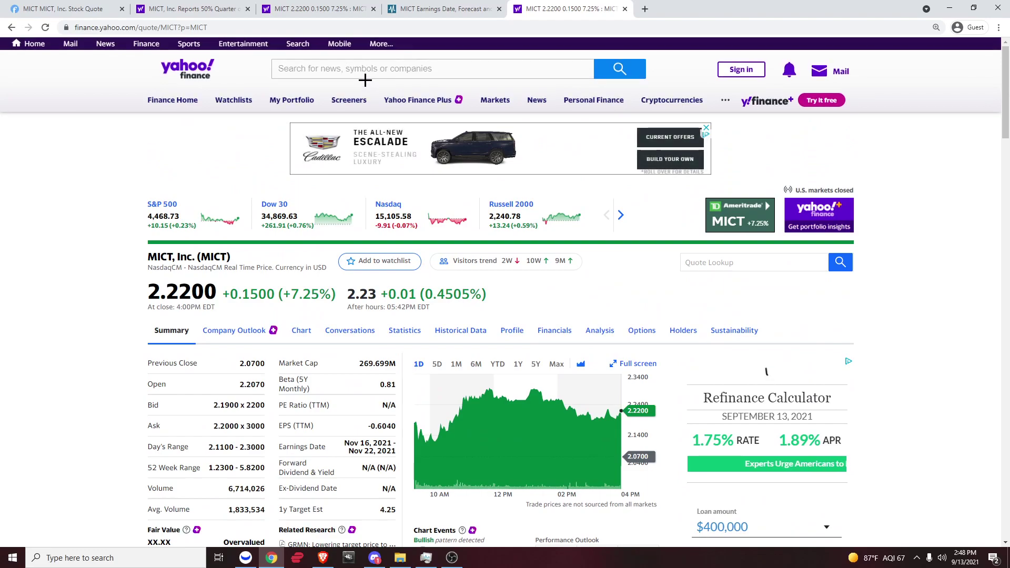
click(364, 72)
text(mict)
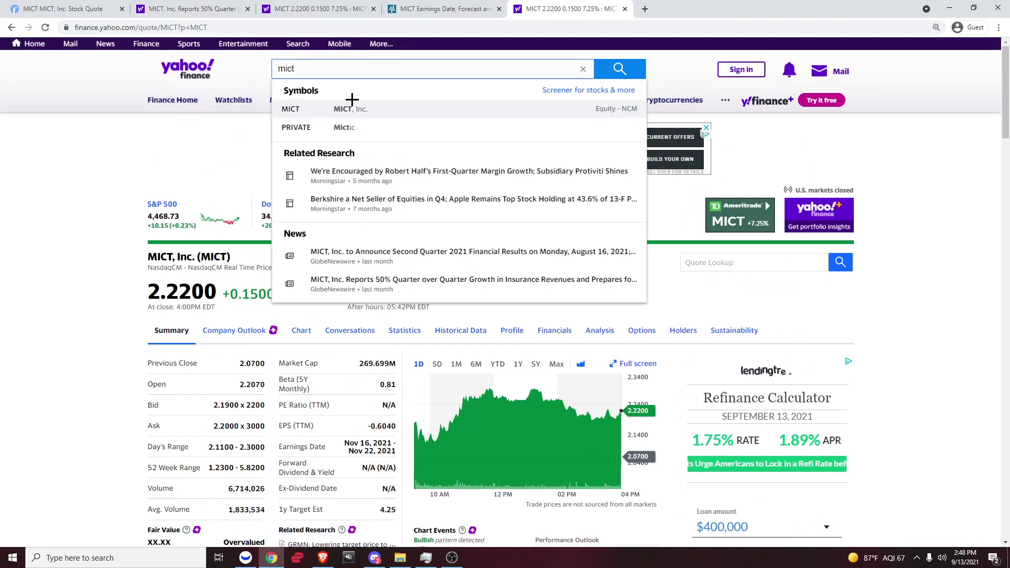
click(353, 109)
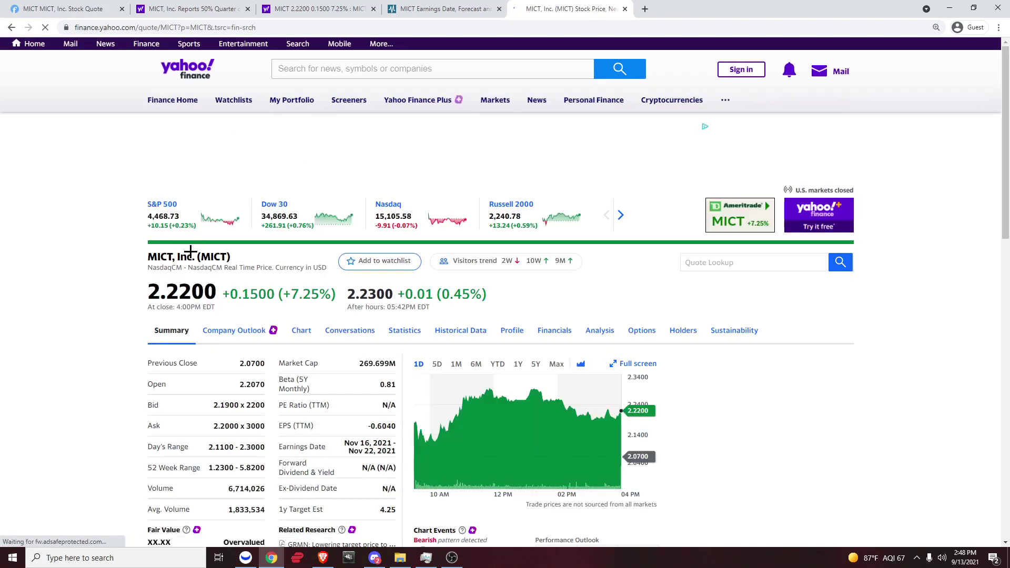
scroll(190, 252, down, 13)
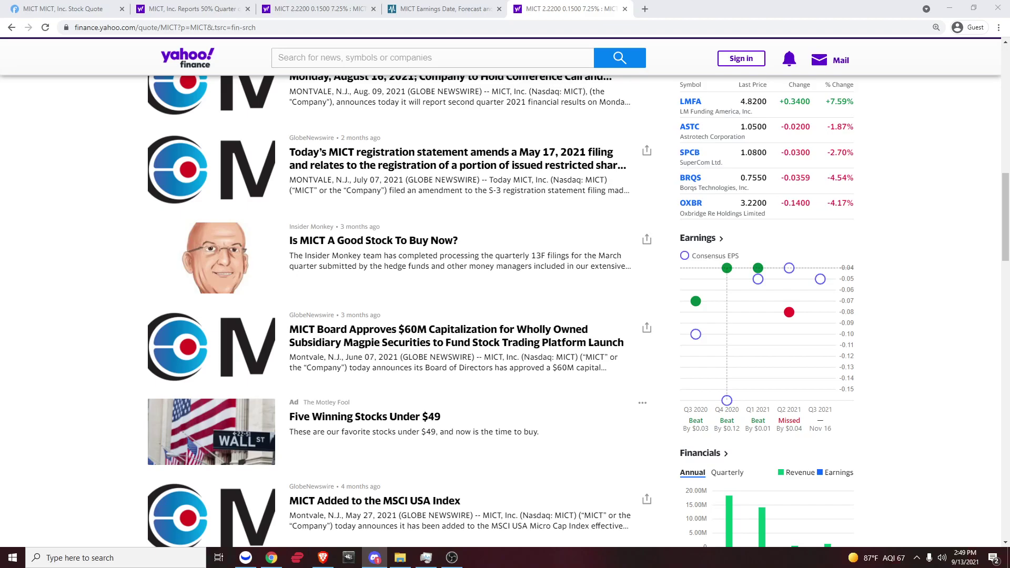
Scroll to the analyst price targets and highlight the 4.25 average target
scroll(751, 329, down, 4)
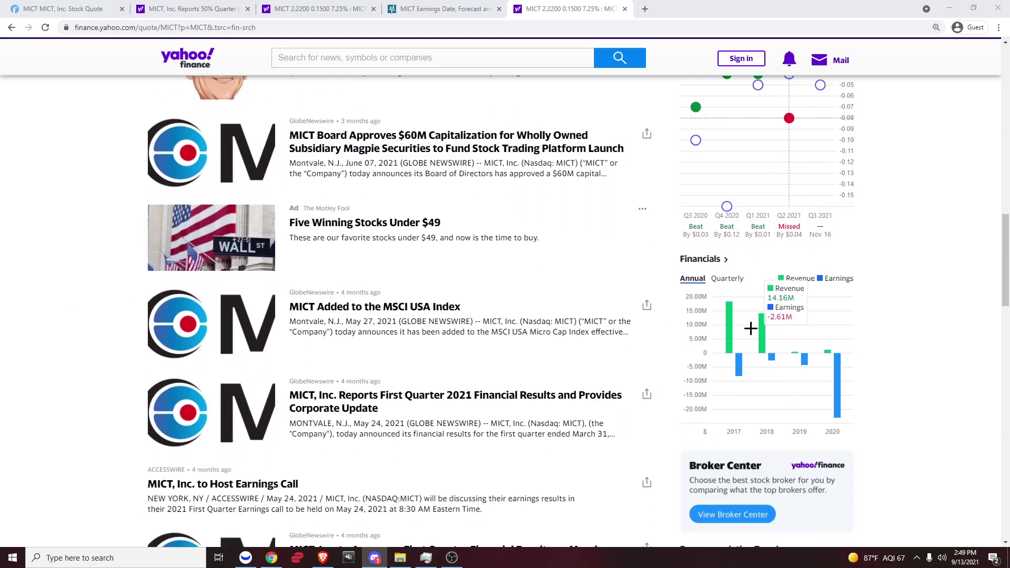
scroll(684, 353, down, 7)
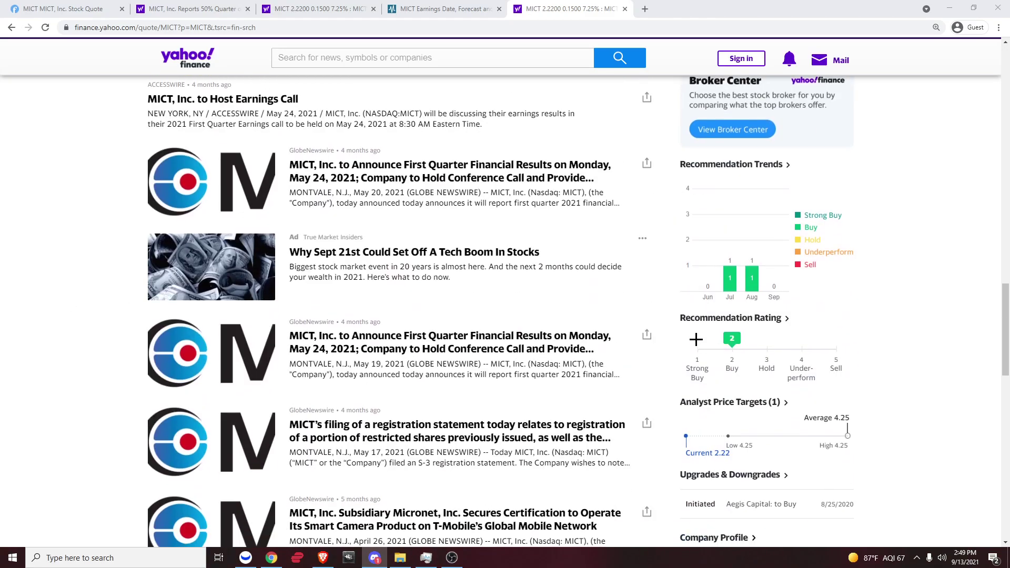
scroll(697, 340, down, 1)
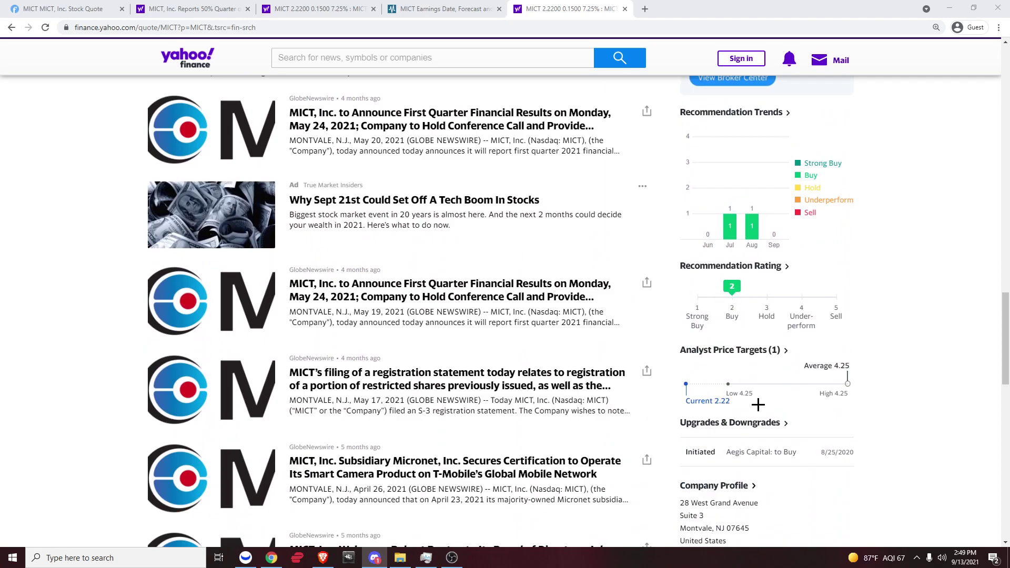
triple_click(847, 366)
scroll(780, 404, down, 1)
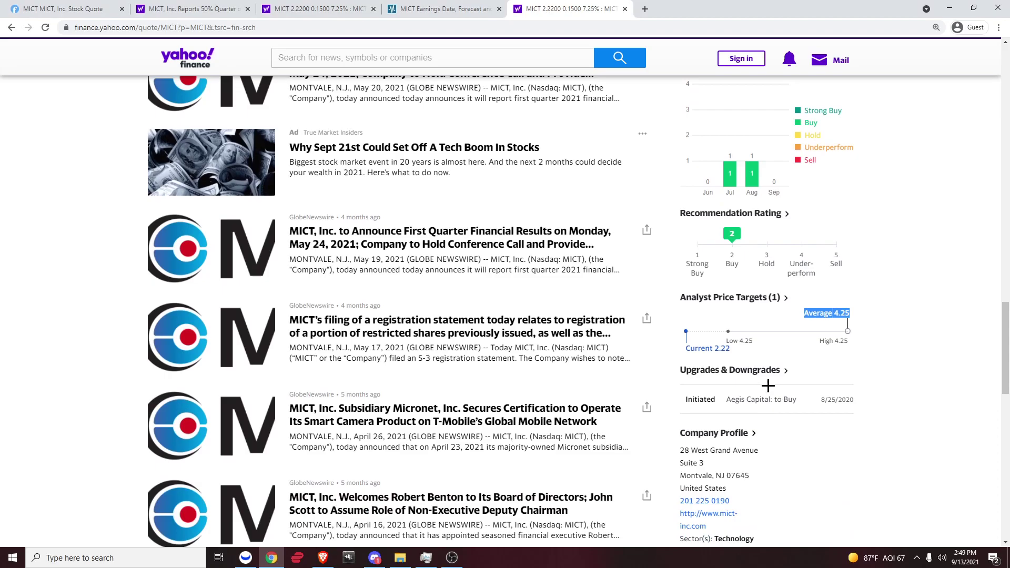
scroll(756, 406, up, 2)
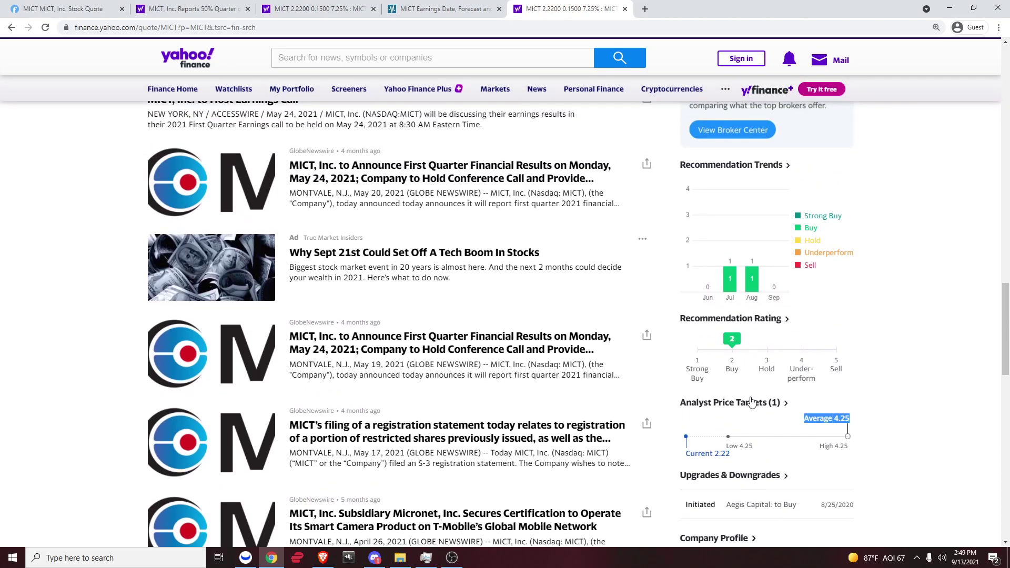
scroll(754, 267, down, 1)
scroll(735, 308, up, 15)
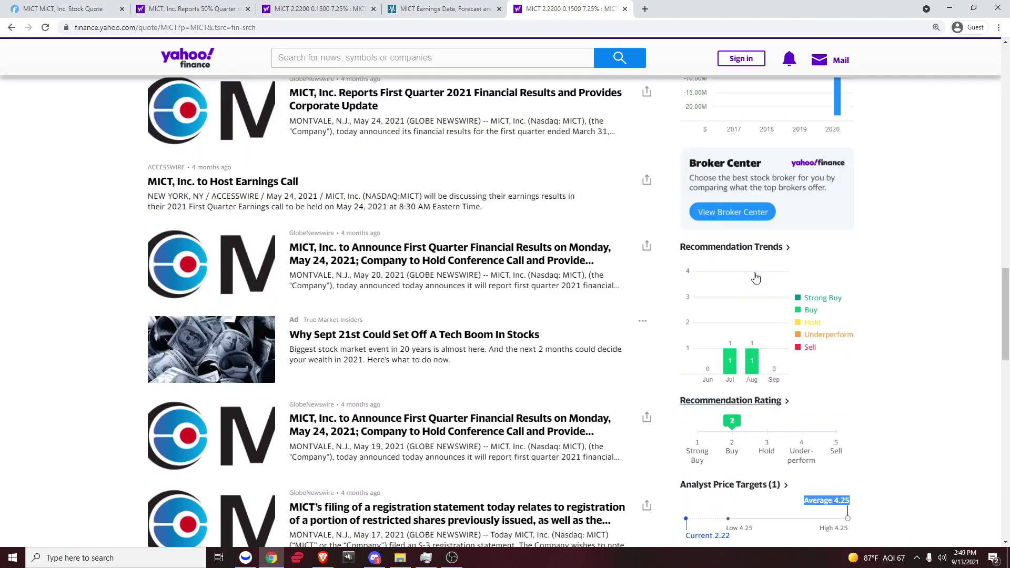
Switch to the Finviz MICT quote and look over its fundamentals table
click(68, 8)
scroll(426, 205, down, 8)
scroll(426, 205, up, 1)
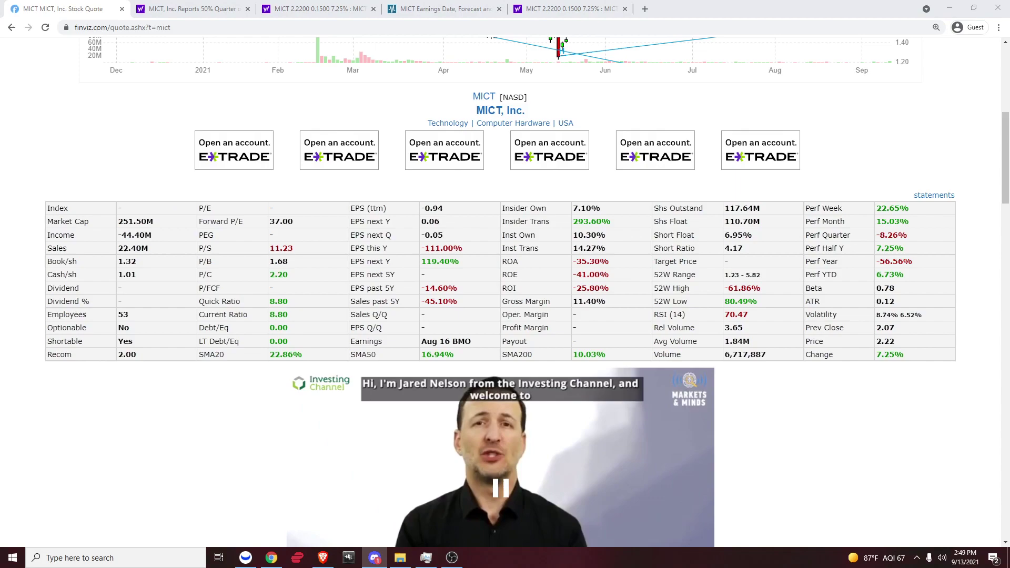
Bring up Discord maximized and scroll back through the 1-10k channel posts
click(375, 558)
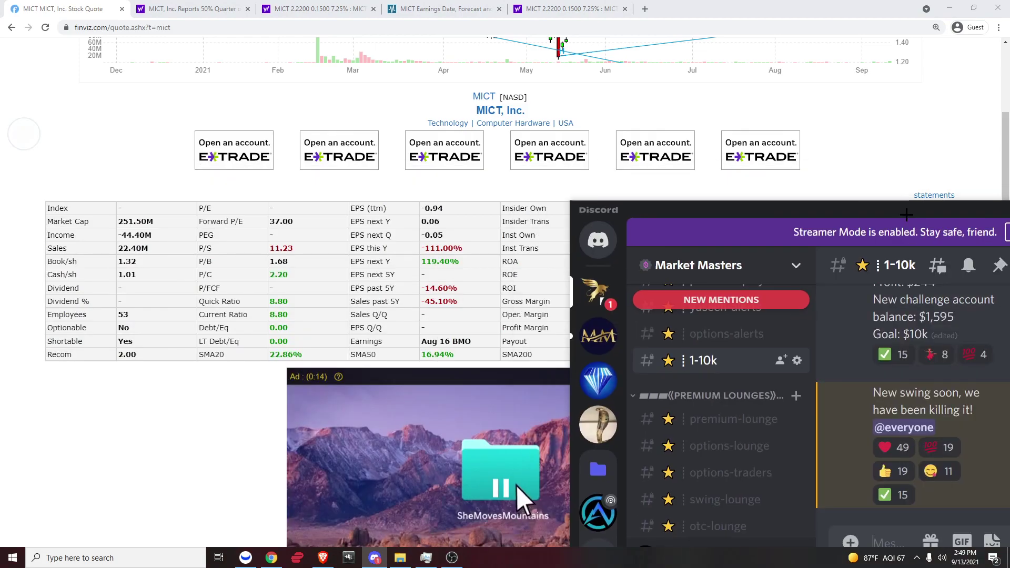
double_click(527, 164)
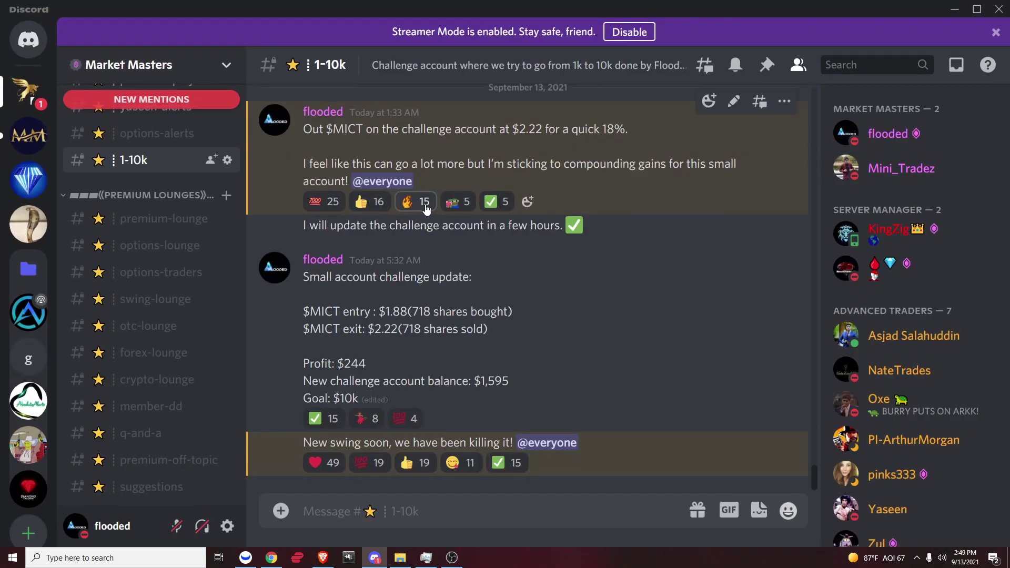
scroll(692, 359, up, 15)
scroll(691, 358, up, 20)
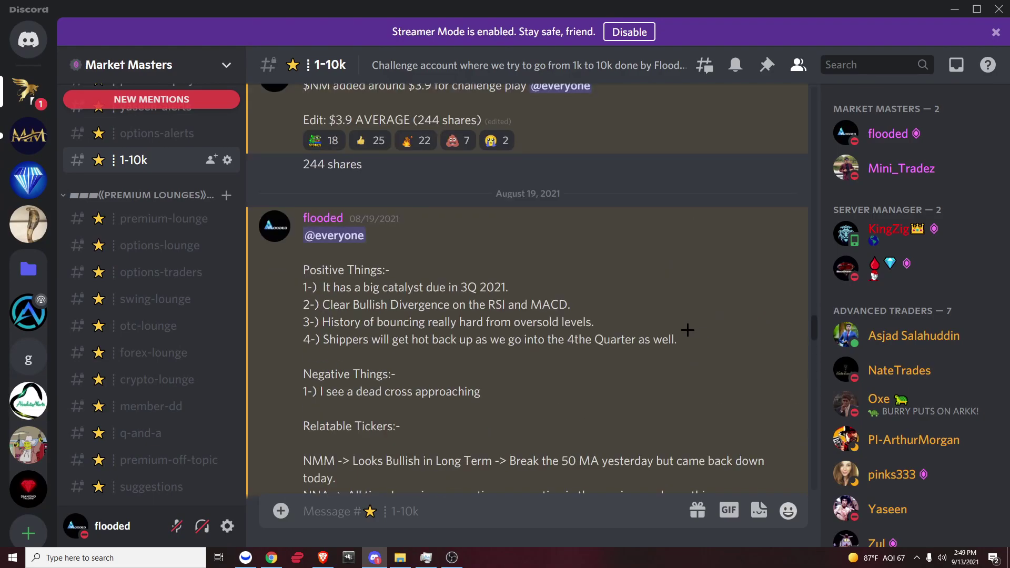
scroll(765, 329, up, 20)
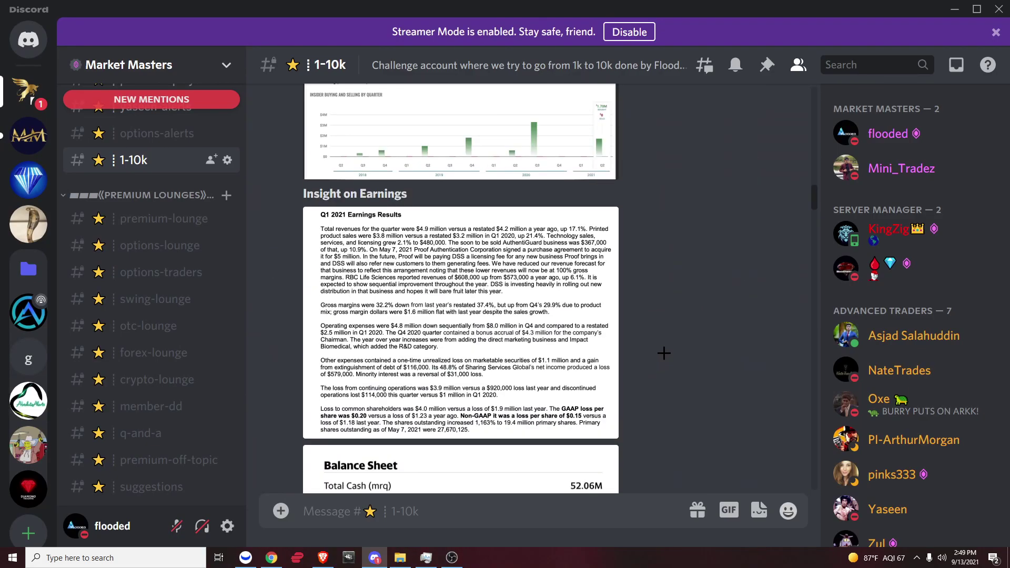
scroll(664, 345, up, 20)
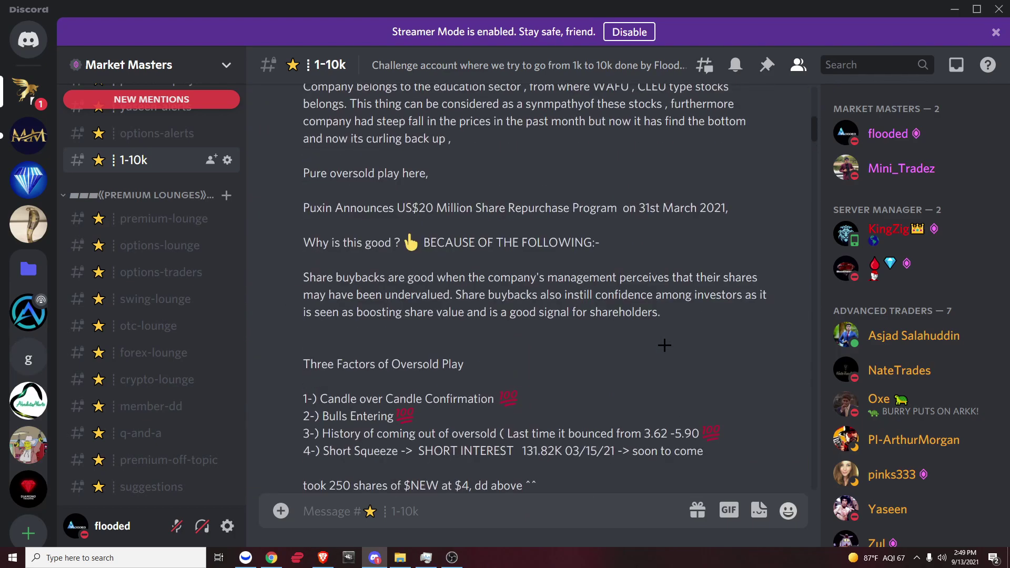
scroll(665, 346, down, 1)
Highlight the $NEW due-diligence paragraph, scroll down the channel, and return to Webull
triple_click(665, 278)
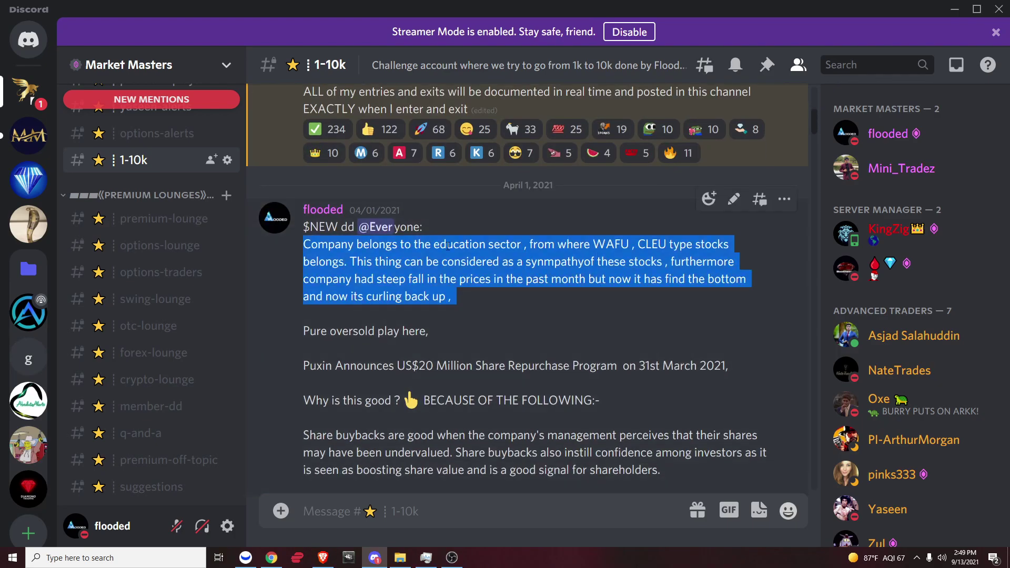
click(428, 228)
scroll(428, 228, down, 3)
scroll(429, 228, down, 6)
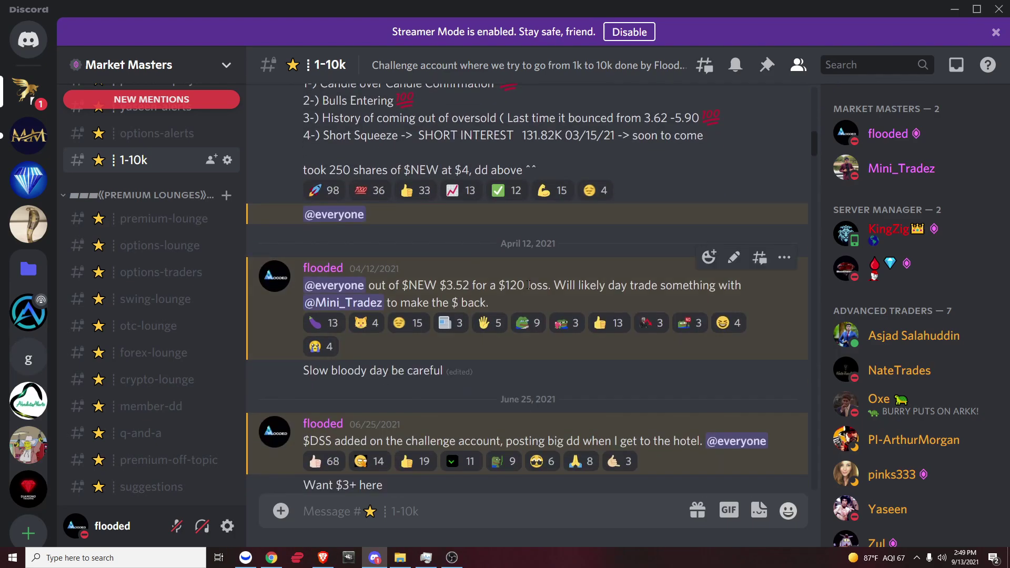
scroll(519, 285, down, 4)
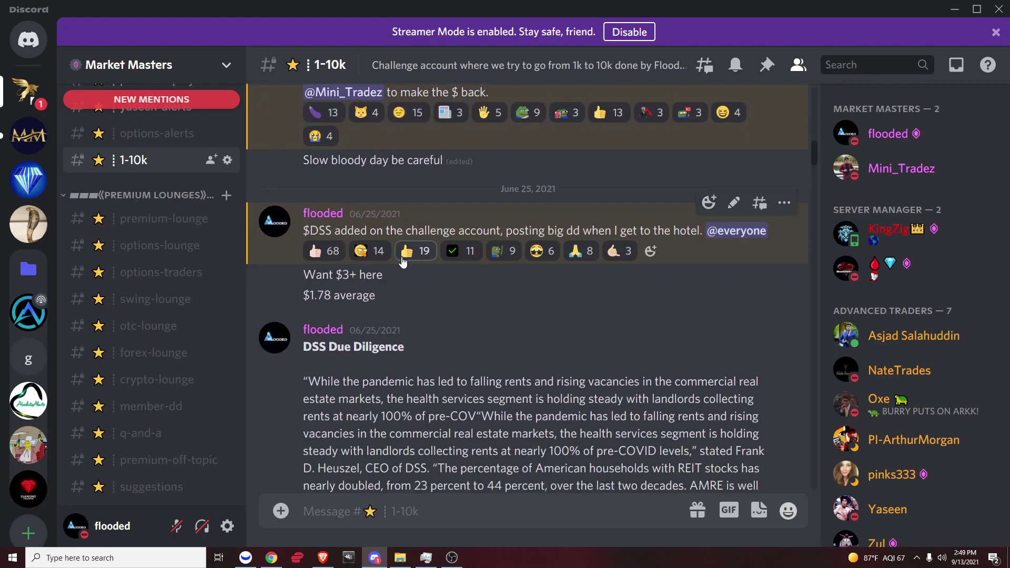
scroll(415, 258, down, 15)
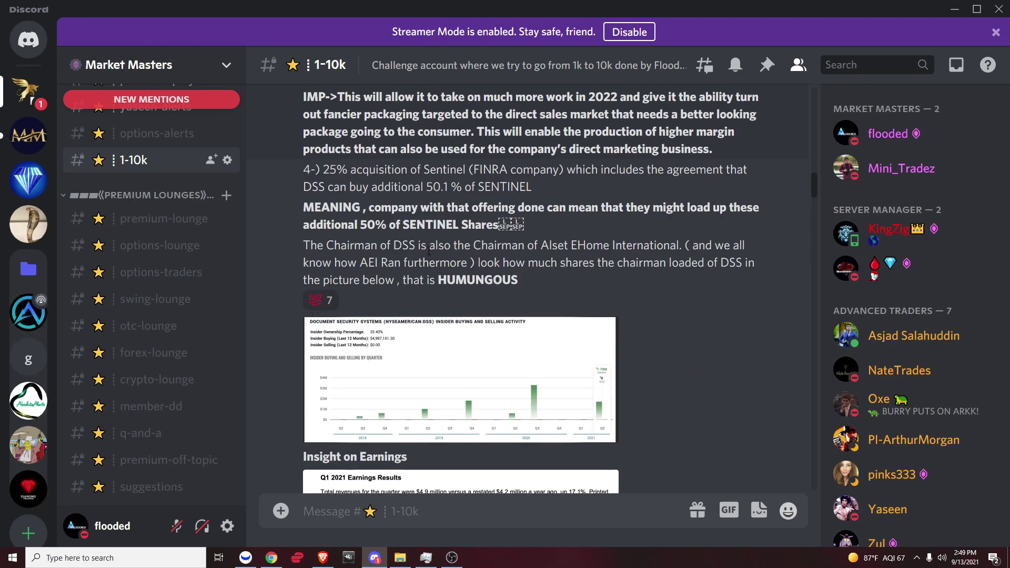
scroll(429, 251, up, 10)
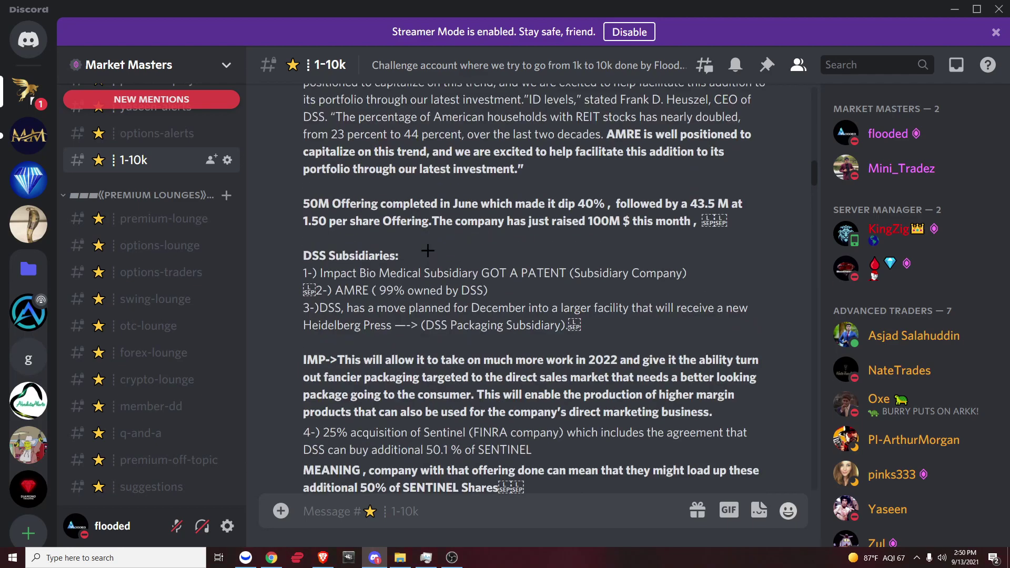
scroll(432, 283, down, 4)
scroll(426, 315, down, 10)
key(alt+Tab)
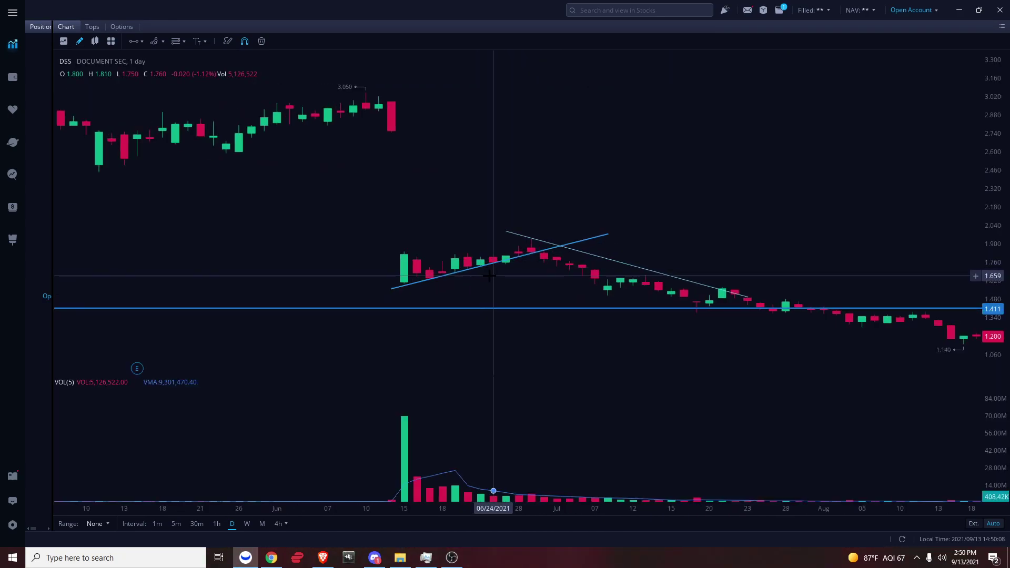
Draw a horizontal price line at 1.811 on the DSS daily chart
click(134, 42)
click(532, 255)
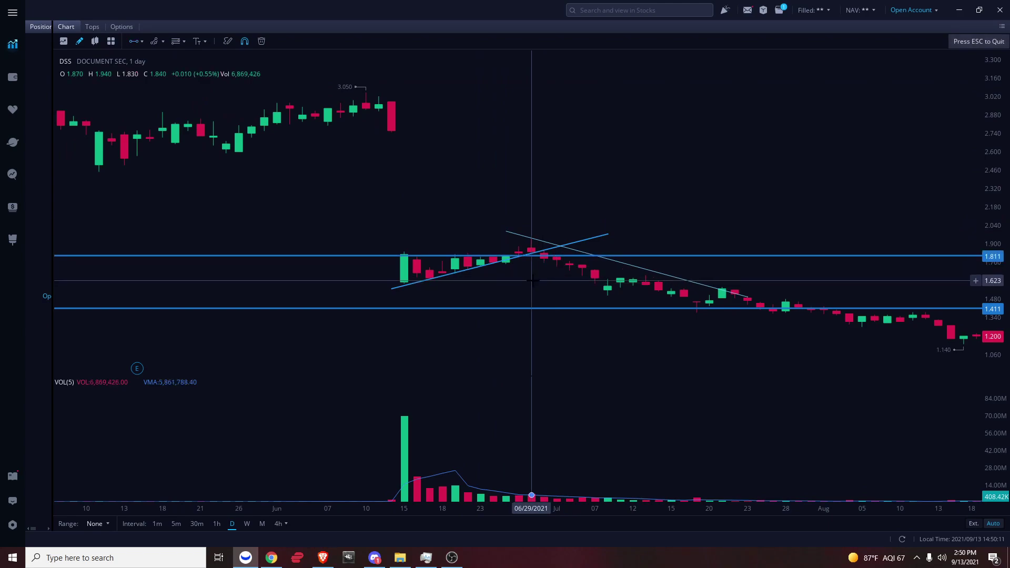
scroll(531, 256, up, 2)
key(Escape)
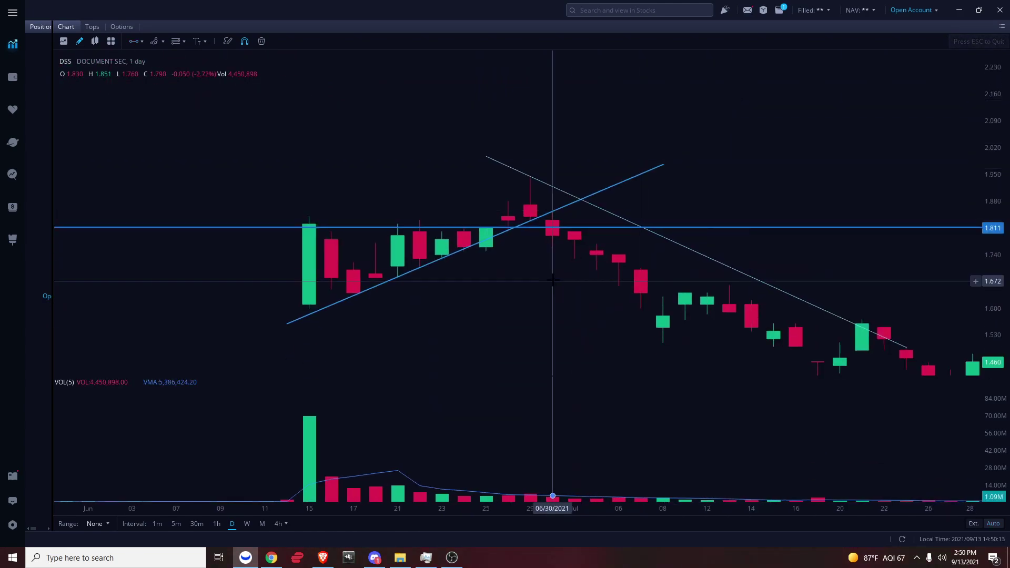
Check Discord briefly, then zoom and pan the DSS chart to span late May through early September
click(374, 558)
scroll(368, 295, up, 15)
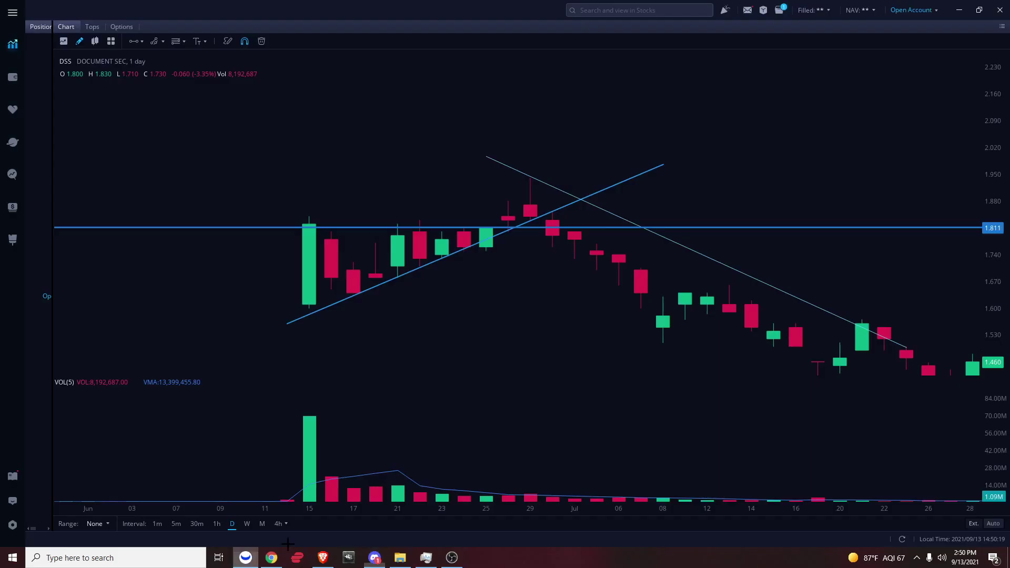
click(246, 558)
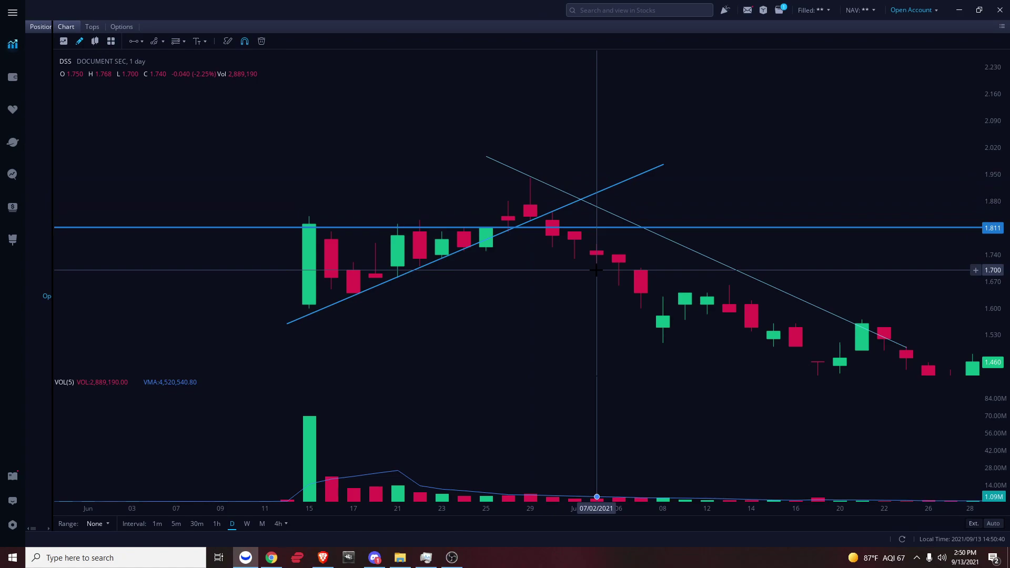
scroll(555, 265, down, 2)
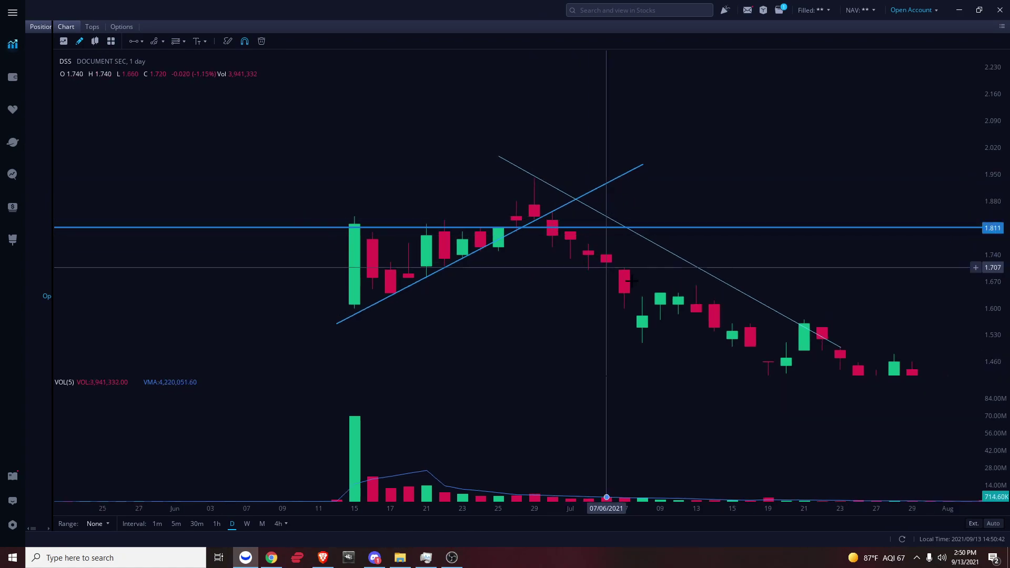
scroll(632, 281, down, 5)
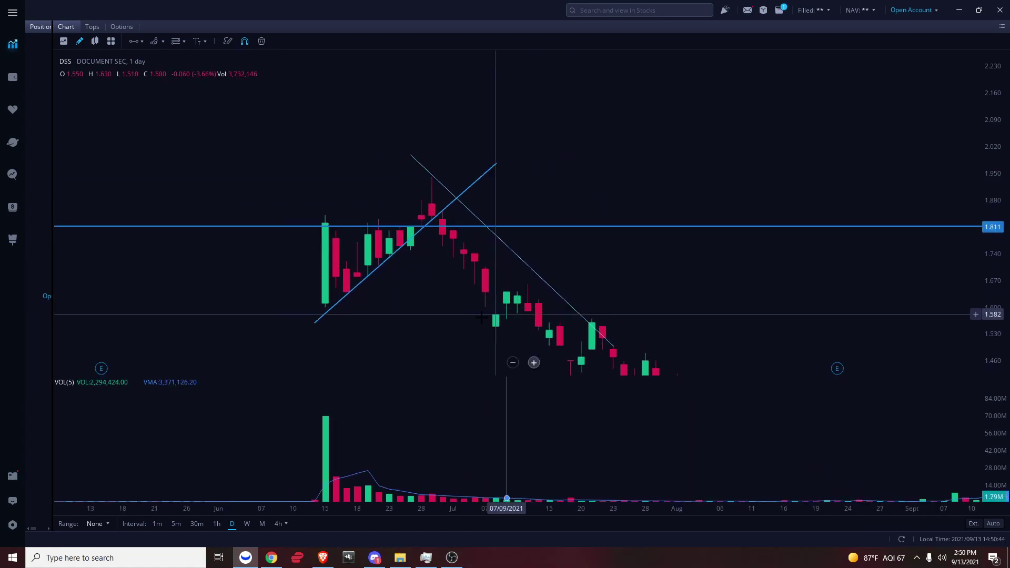
drag(480, 316, 318, 200)
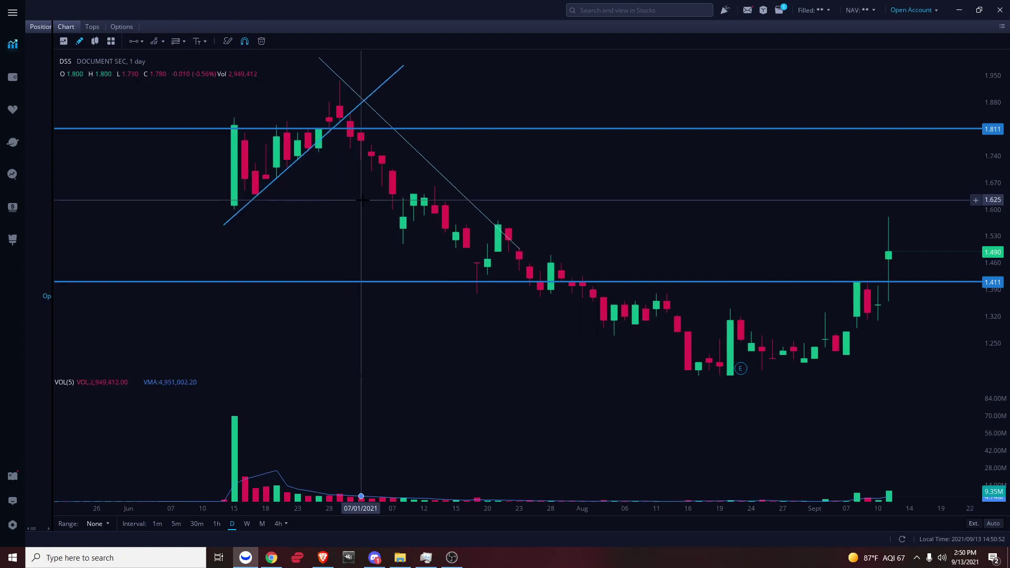
scroll(368, 199, up, 2)
drag(368, 199, 426, 225)
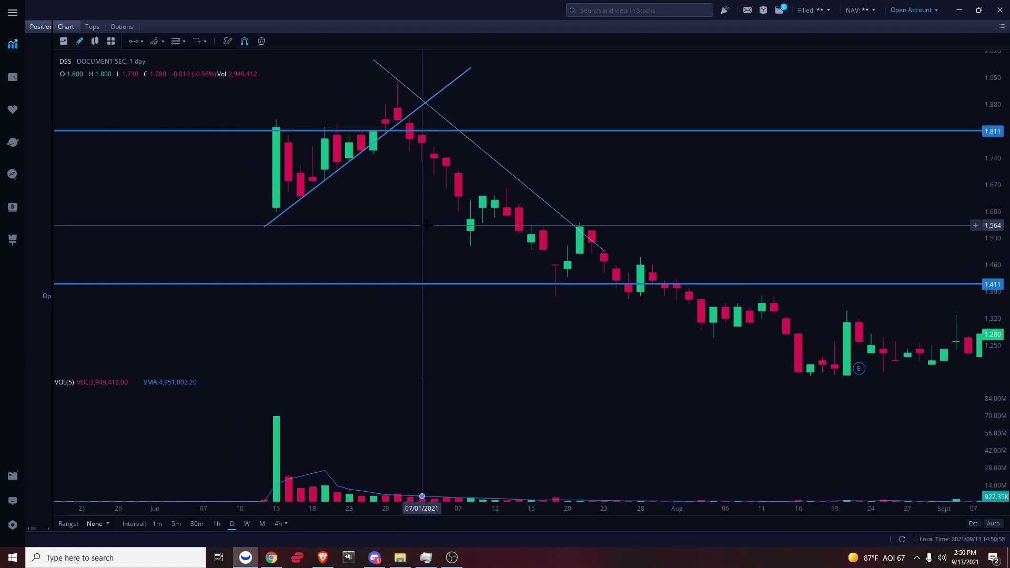
mouse_move(375, 561)
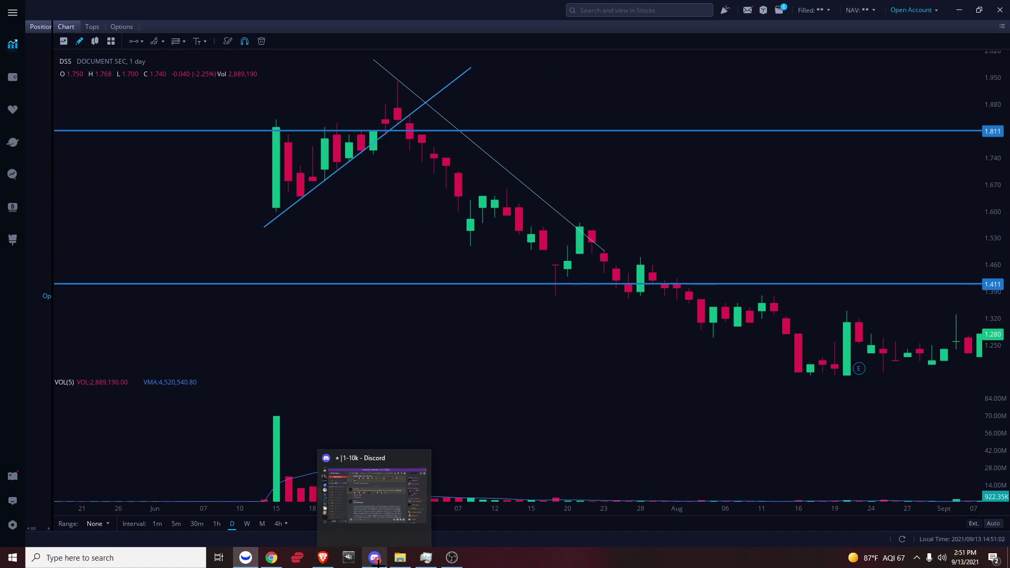
click(375, 561)
scroll(387, 212, down, 3)
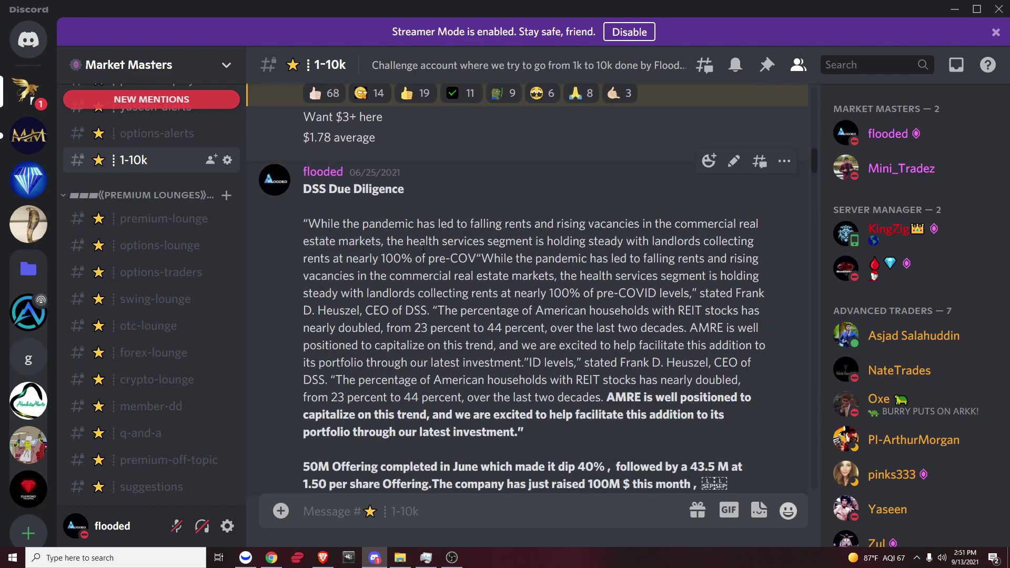
scroll(387, 211, up, 3)
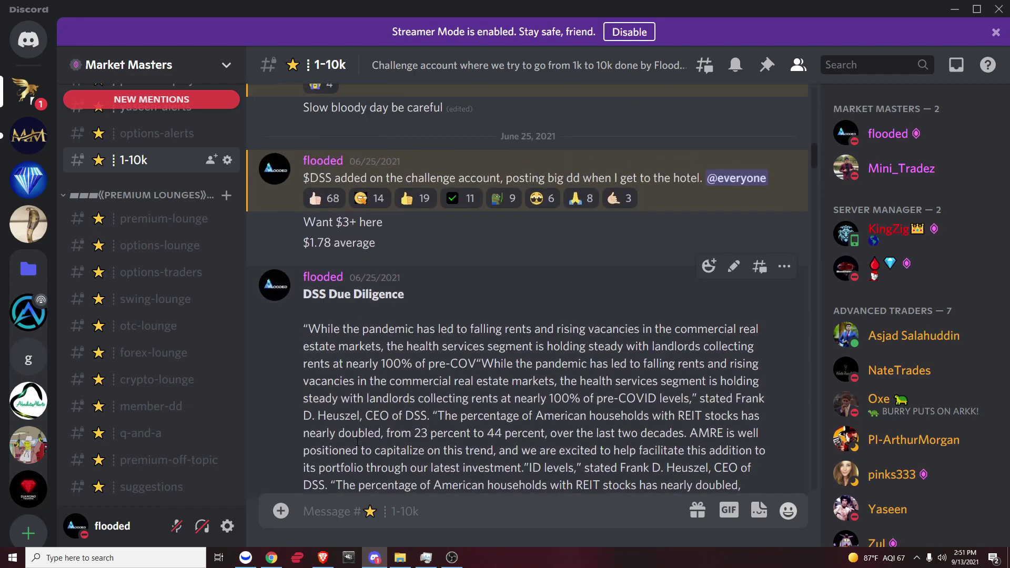
scroll(357, 441, down, 2)
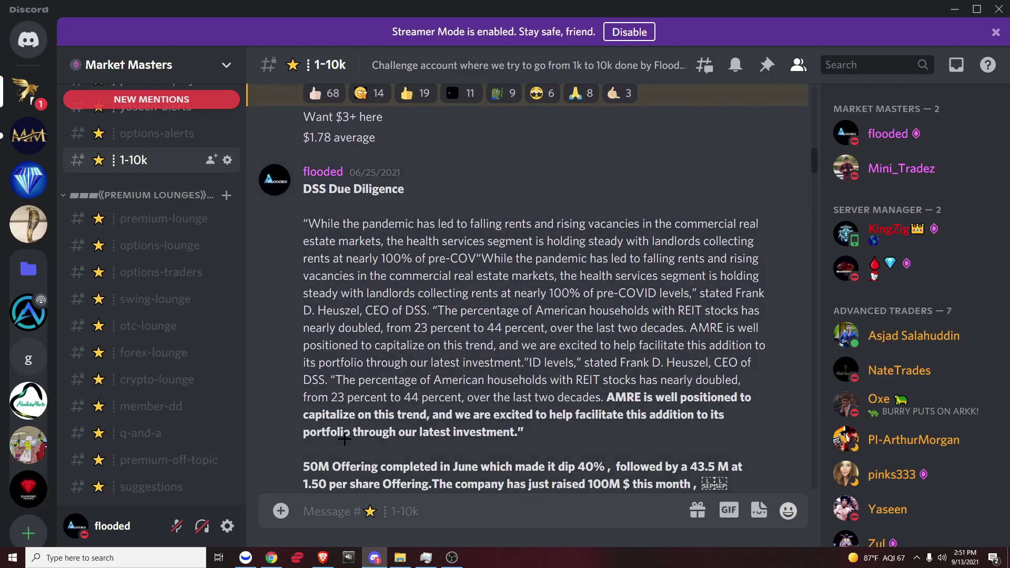
click(245, 558)
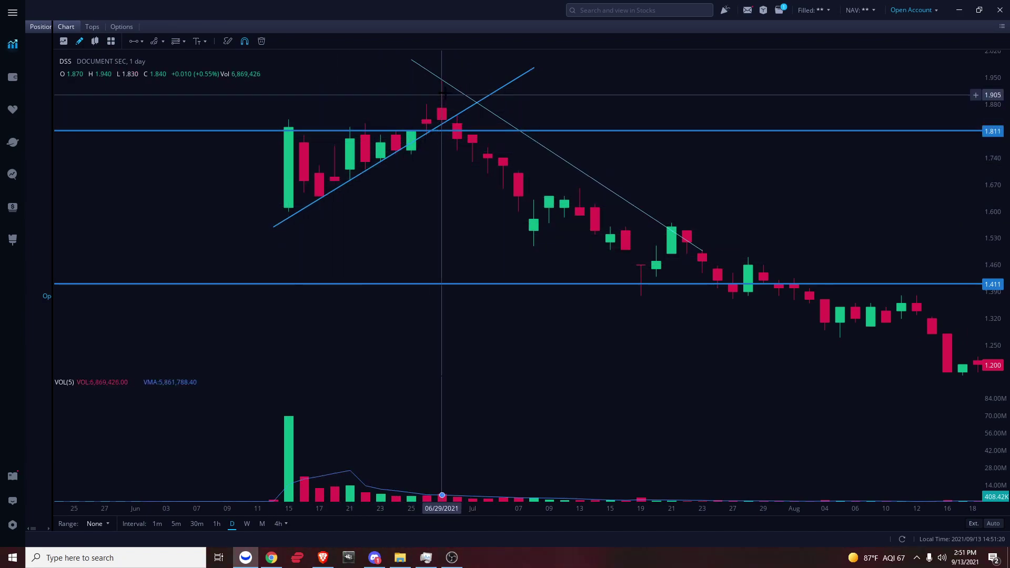
Pan and zoom out the DSS chart to reveal candles through mid-September
drag(534, 251, 429, 221)
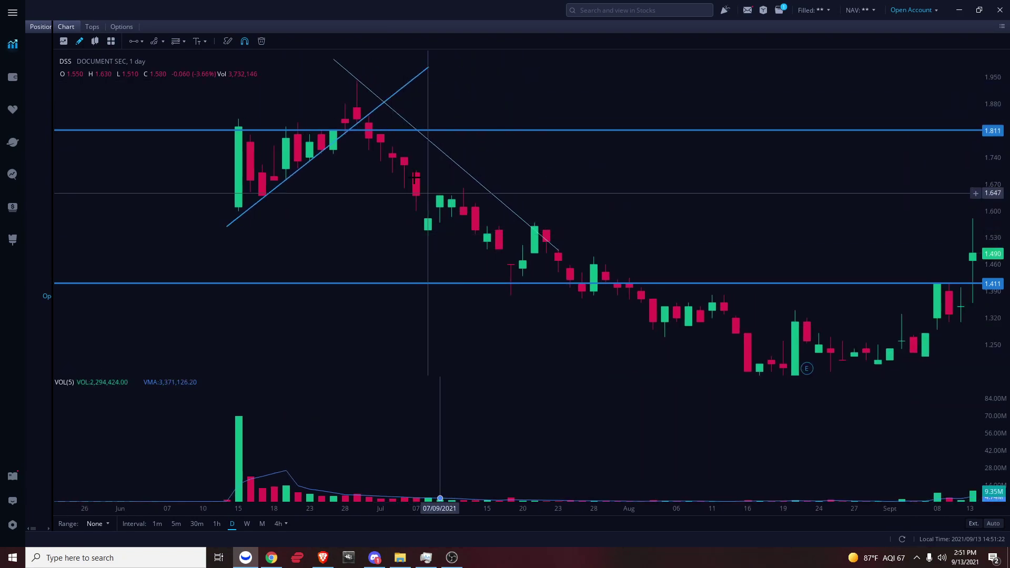
scroll(526, 216, right, 3)
scroll(532, 216, down, 3)
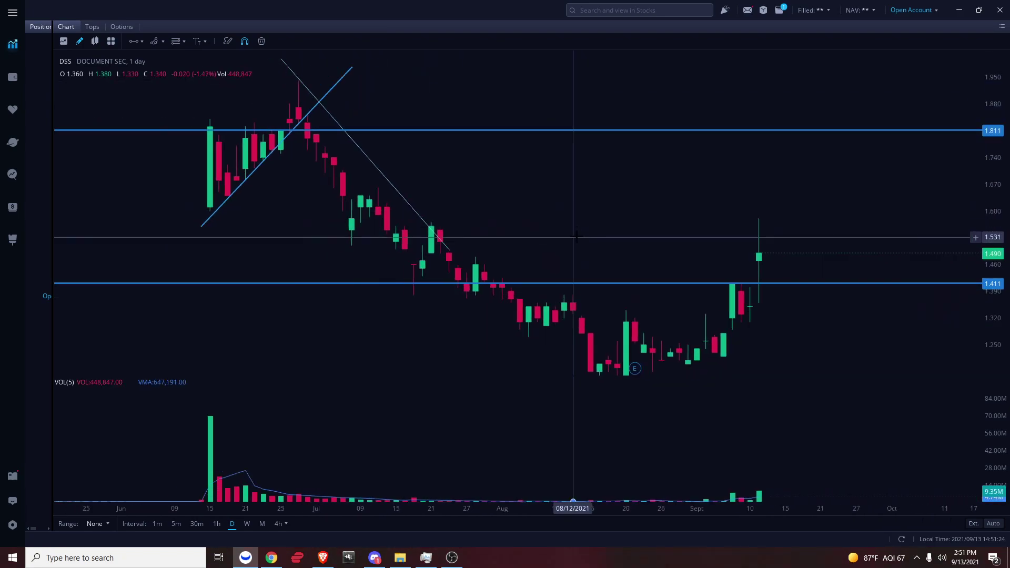
Switch to Discord's 1-10k channel and scroll through the MICT challenge-account posts
click(374, 558)
scroll(475, 305, down, 10)
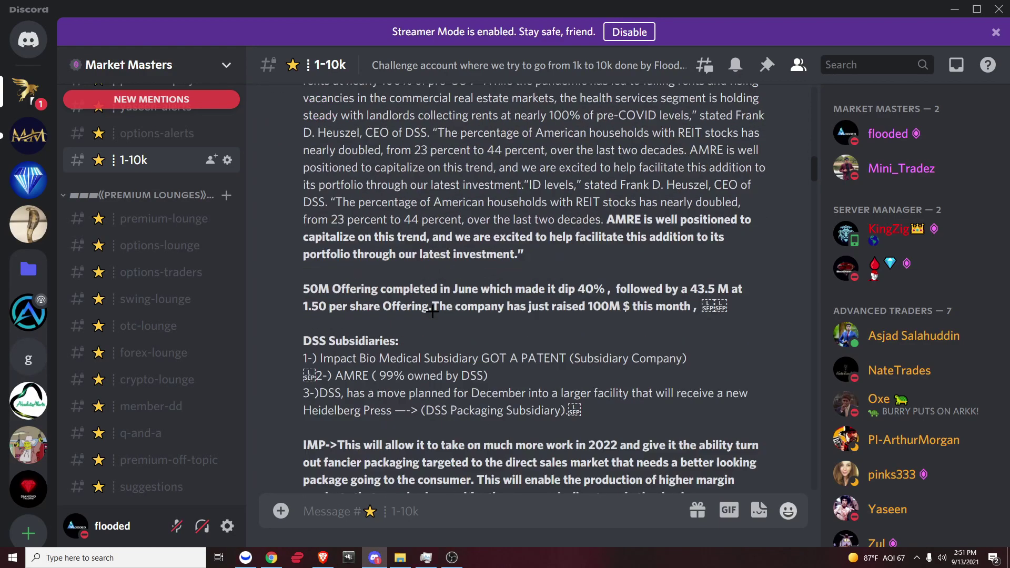
scroll(475, 305, down, 12)
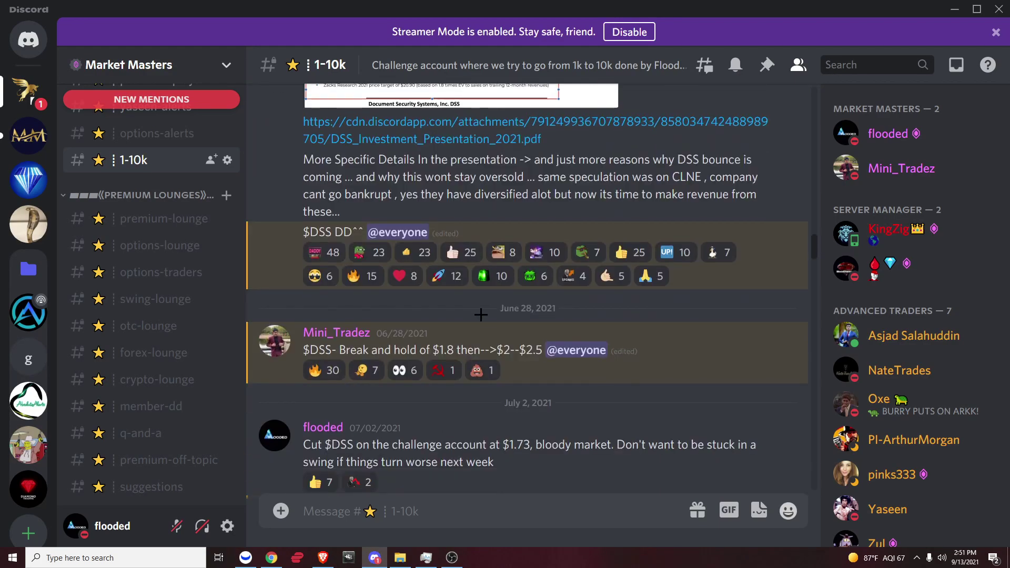
scroll(468, 300, up, 3)
scroll(453, 307, down, 6)
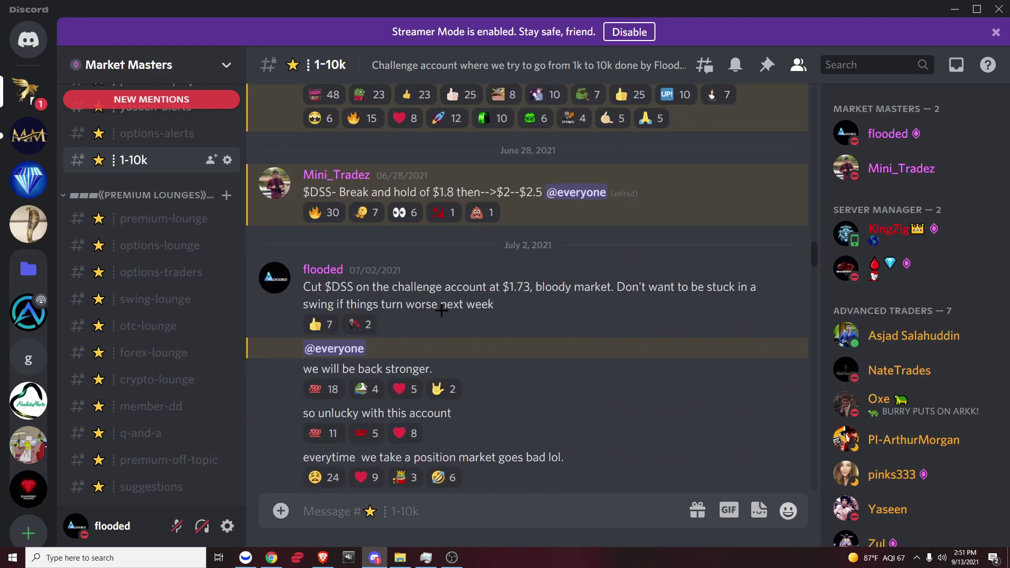
scroll(379, 289, down, 2)
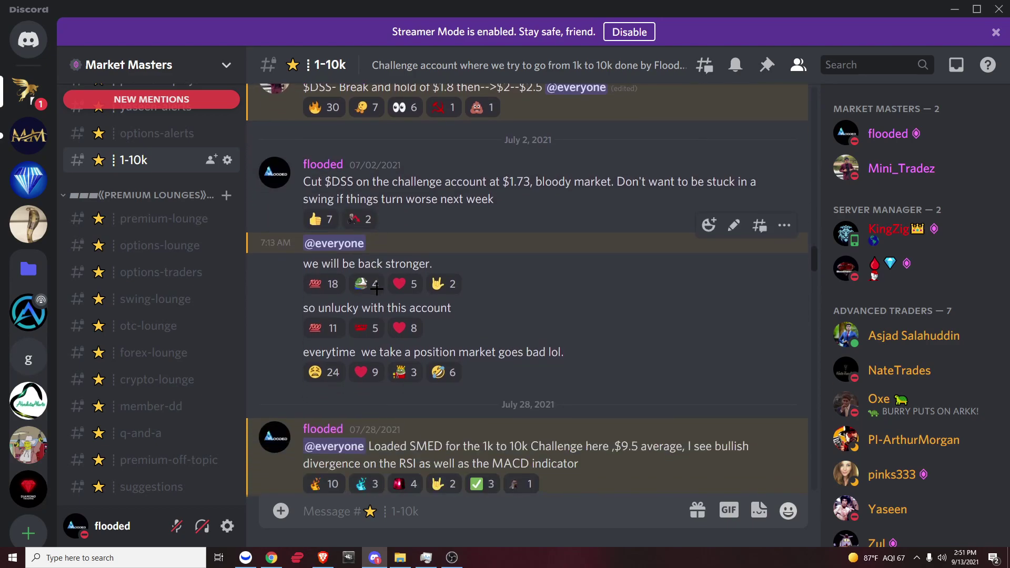
scroll(494, 221, up, 4)
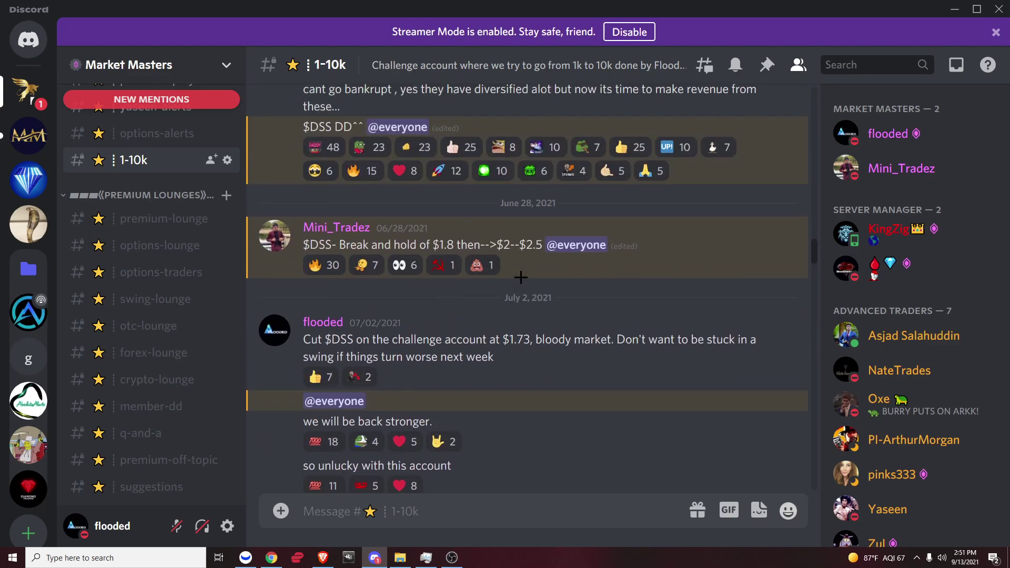
scroll(518, 339, down, 4)
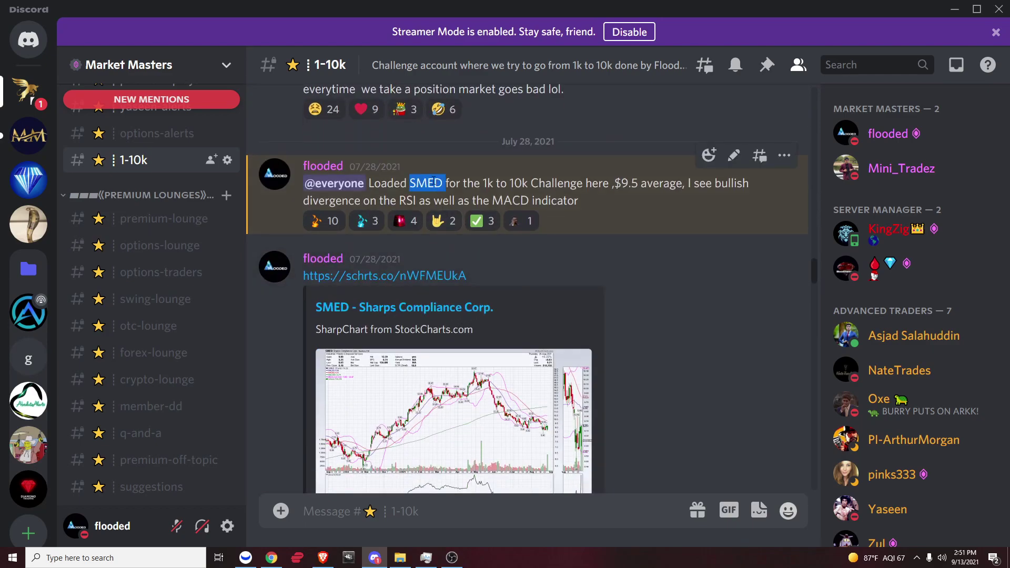
Read the small-account challenge update: MICT bought at $1.88, sold at $2.22, $244 profit
click(433, 180)
scroll(443, 205, down, 8)
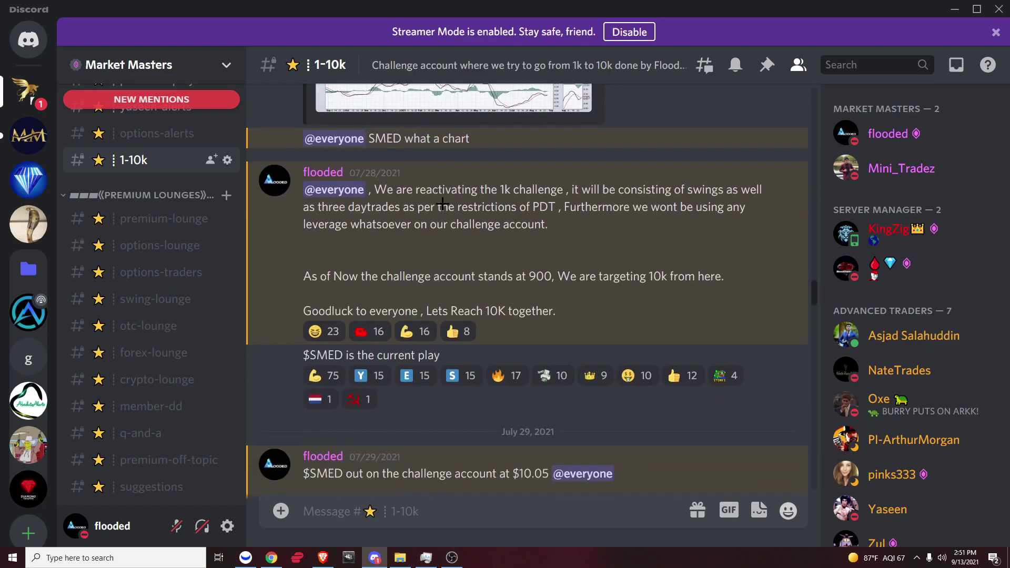
scroll(443, 220, down, 5)
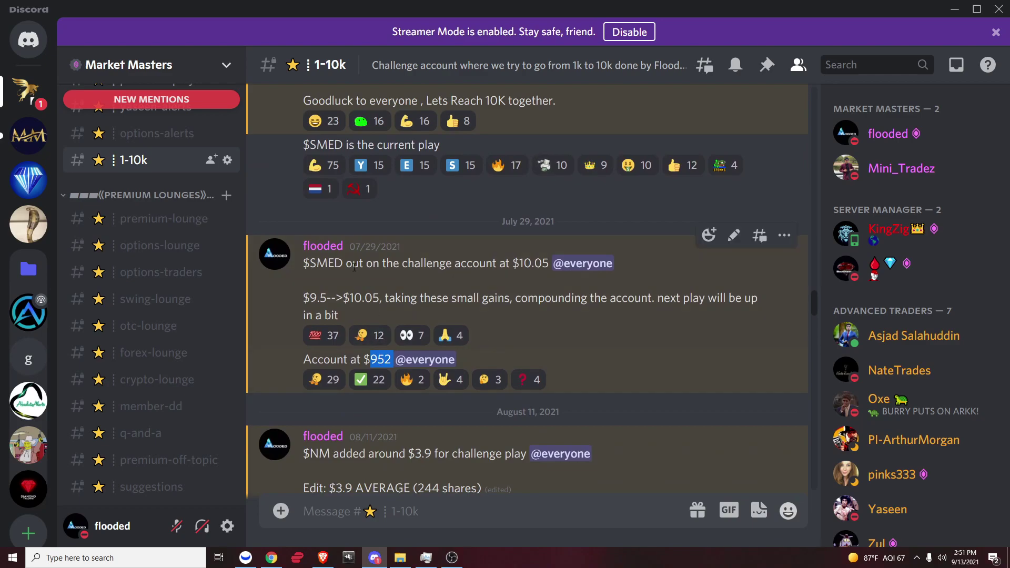
scroll(354, 267, down, 10)
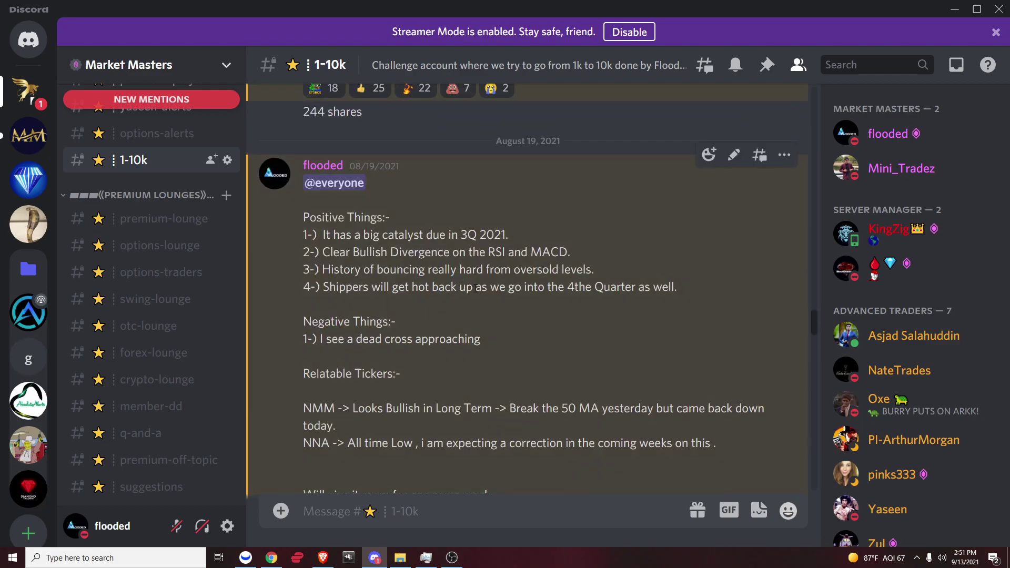
scroll(452, 298, up, 5)
scroll(326, 243, down, 15)
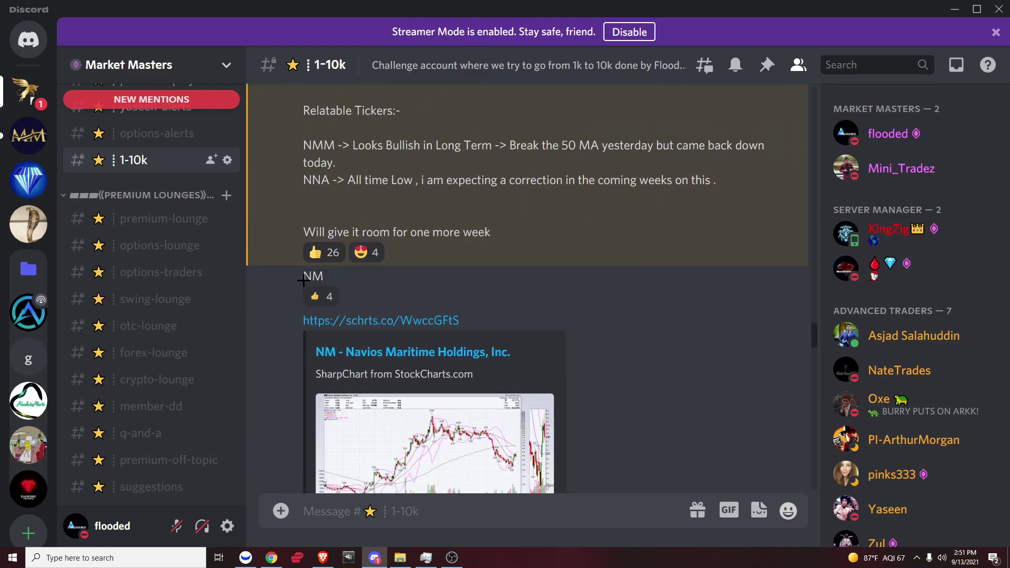
scroll(353, 305, down, 7)
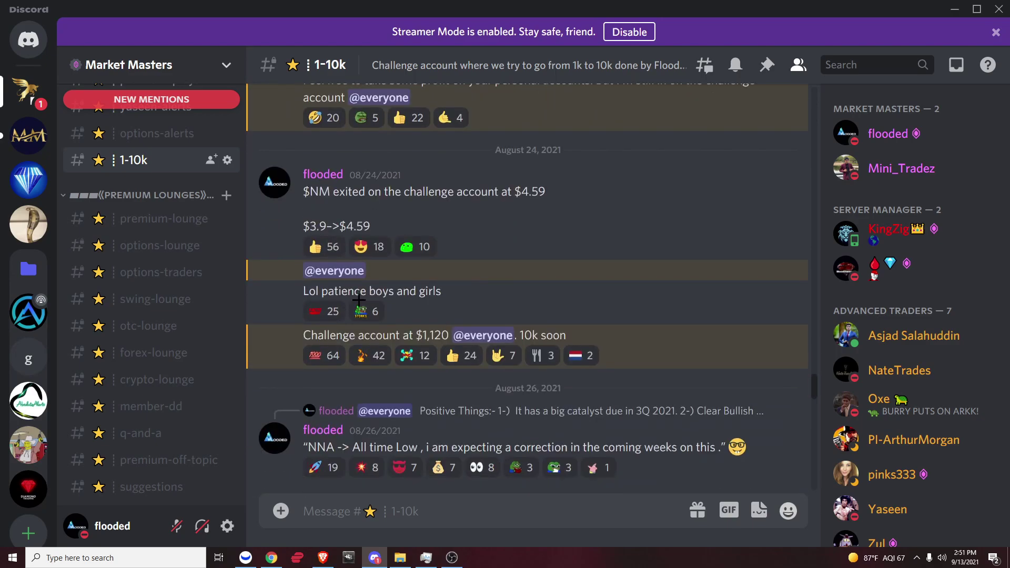
scroll(343, 298, down, 3)
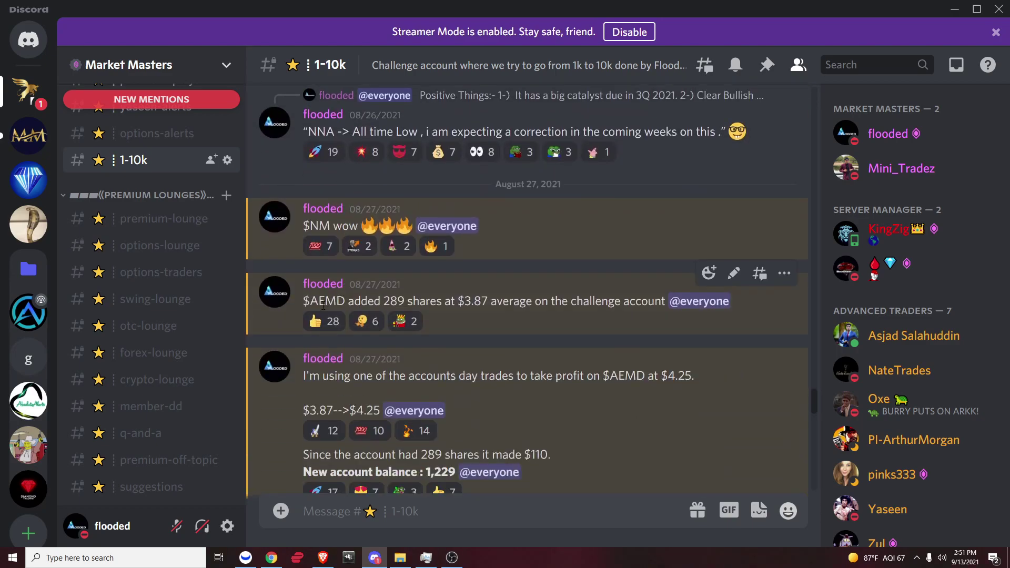
scroll(344, 298, down, 3)
scroll(347, 294, down, 5)
scroll(366, 298, down, 10)
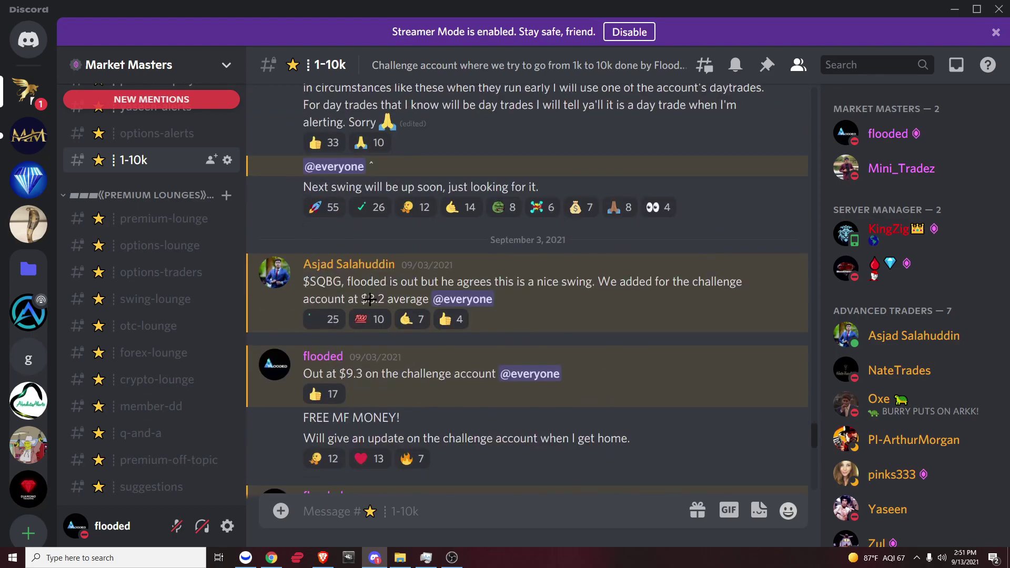
scroll(332, 279, down, 6)
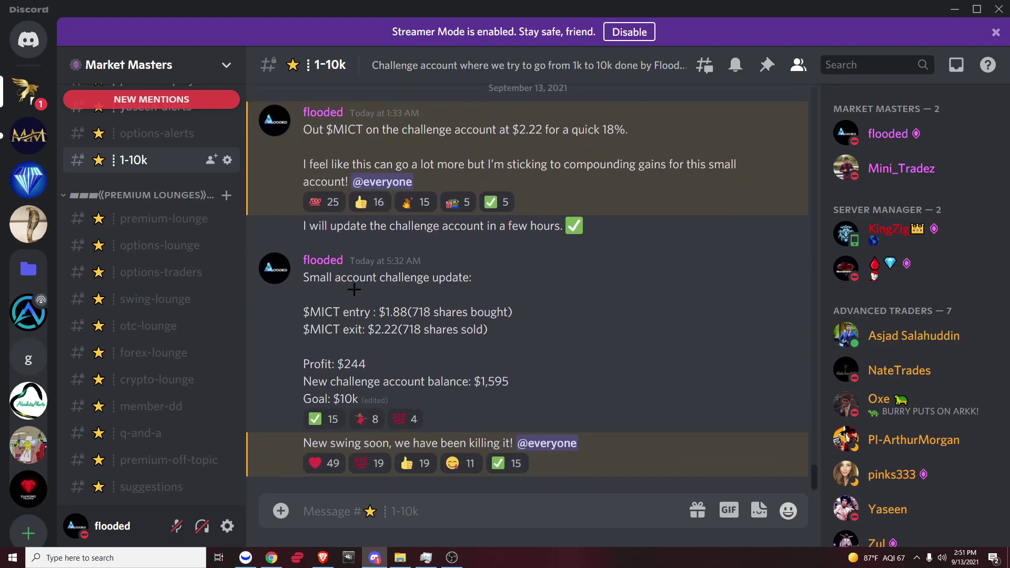
drag(318, 272, 605, 443)
click(492, 392)
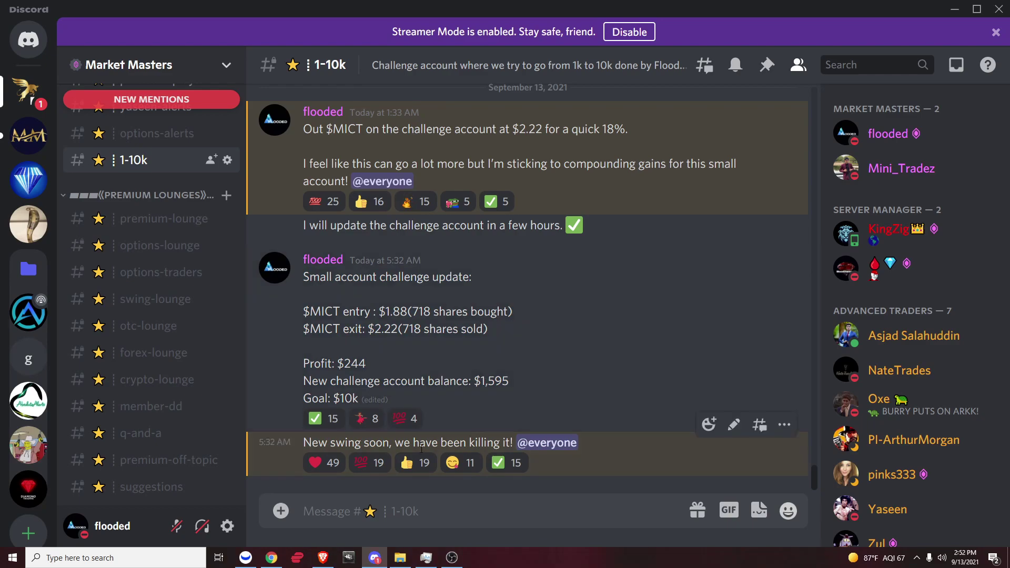
mouse_move(458, 475)
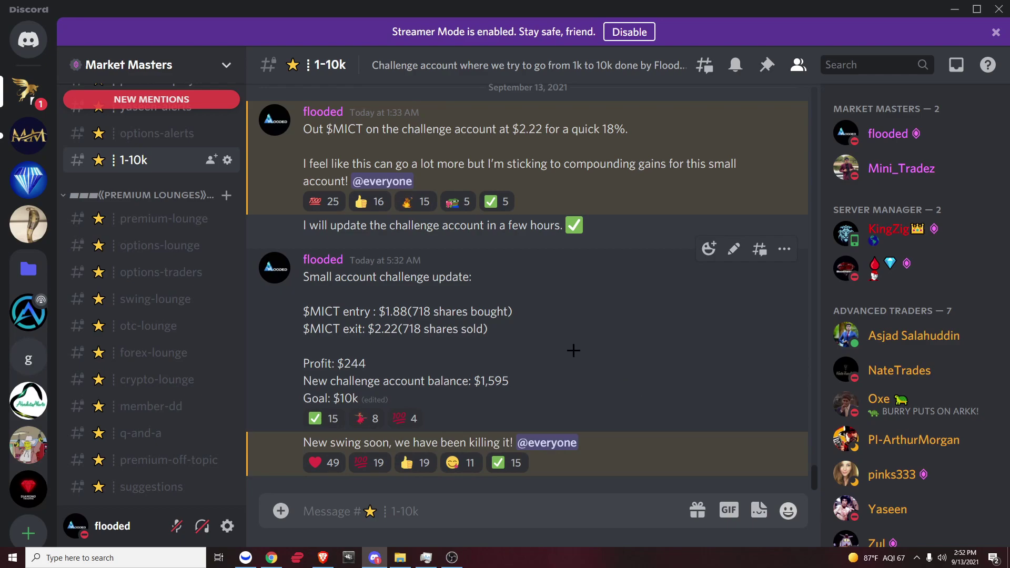
scroll(573, 351, up, 5)
scroll(535, 356, down, 5)
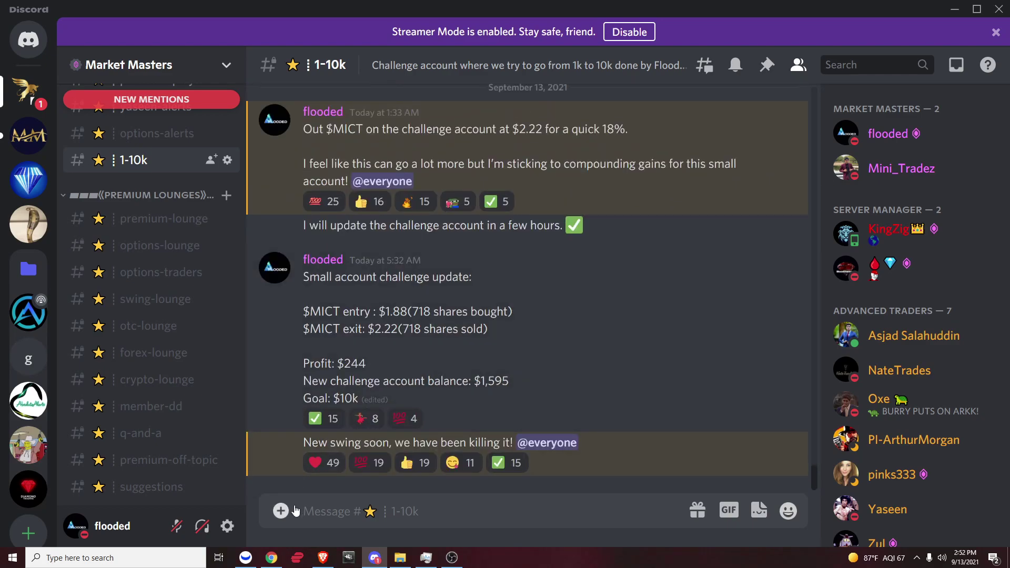
Load the MICT daily chart in Webull, then return to Discord
click(245, 557)
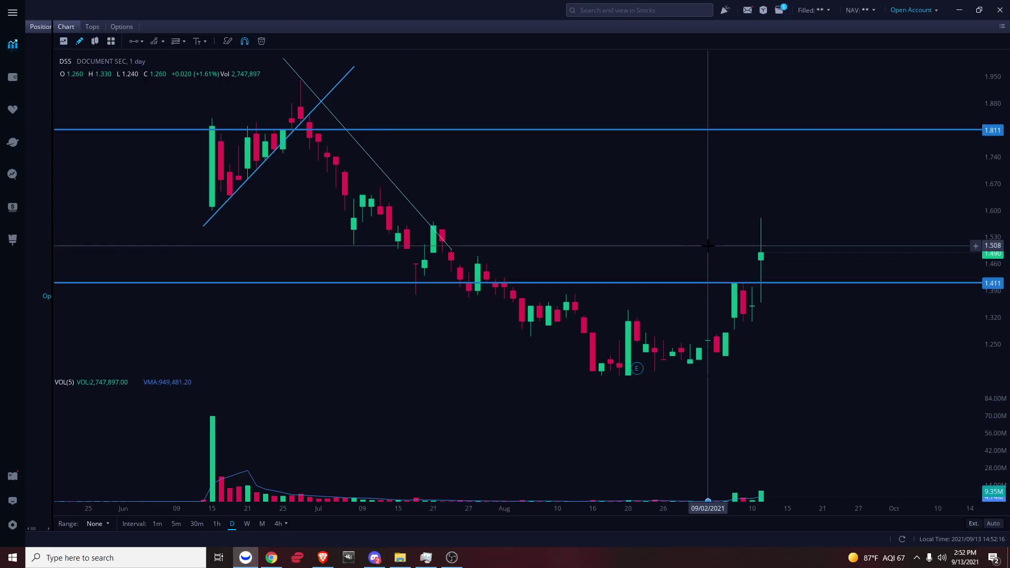
text(mm)
key(BackSpace)
key(BackSpace)
text(mict)
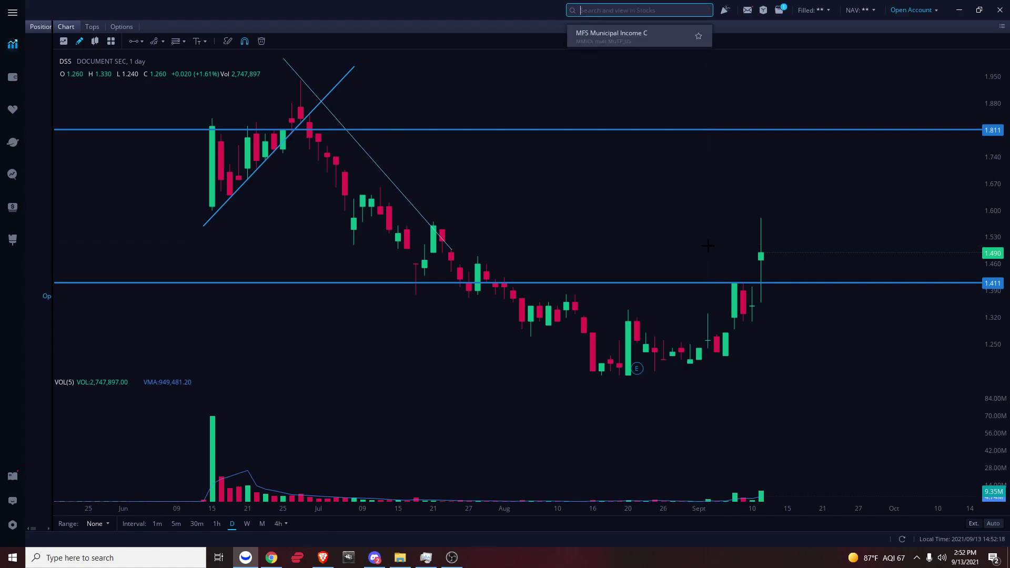
key(Return)
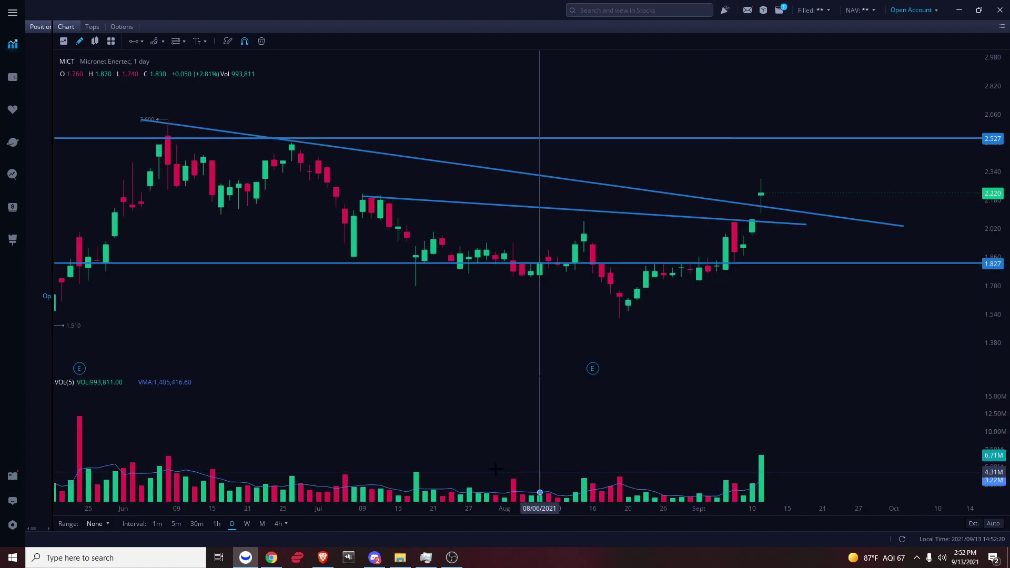
click(363, 562)
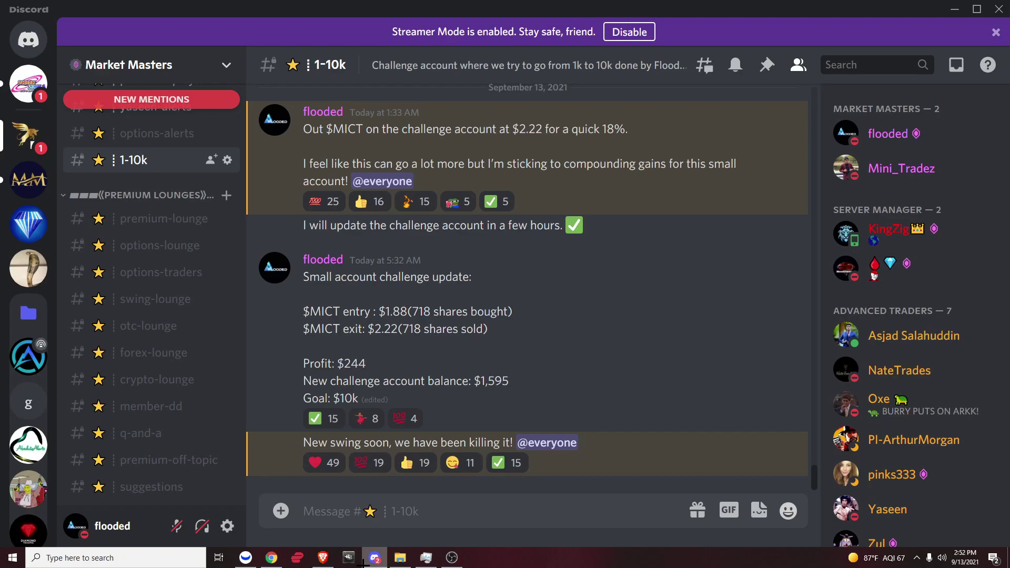
Toggle NEW ALERT CHANNELS open and closed, and expand the premium watchlist channel group
scroll(145, 329, up, 7)
scroll(144, 330, down, 5)
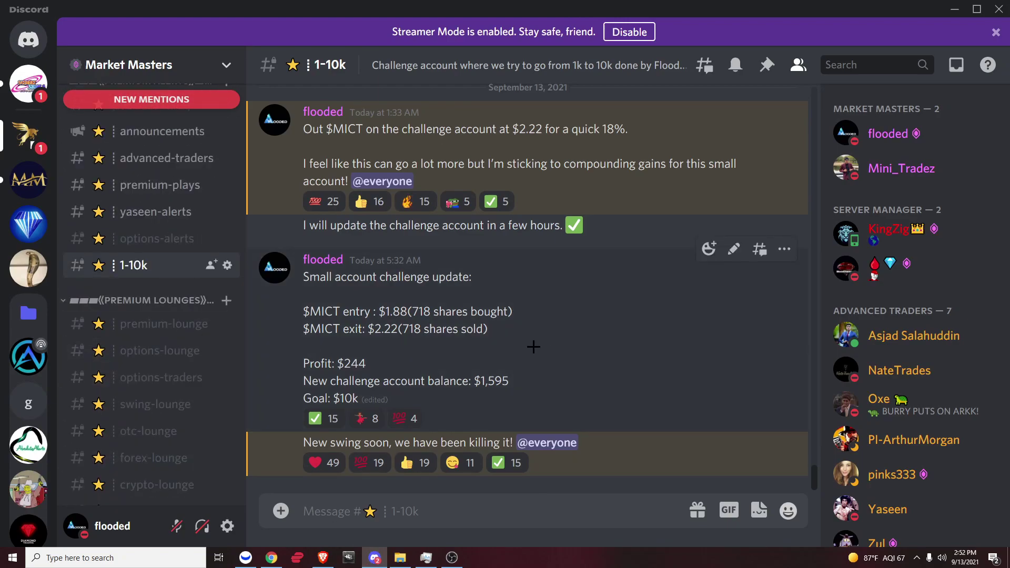
scroll(179, 252, up, 5)
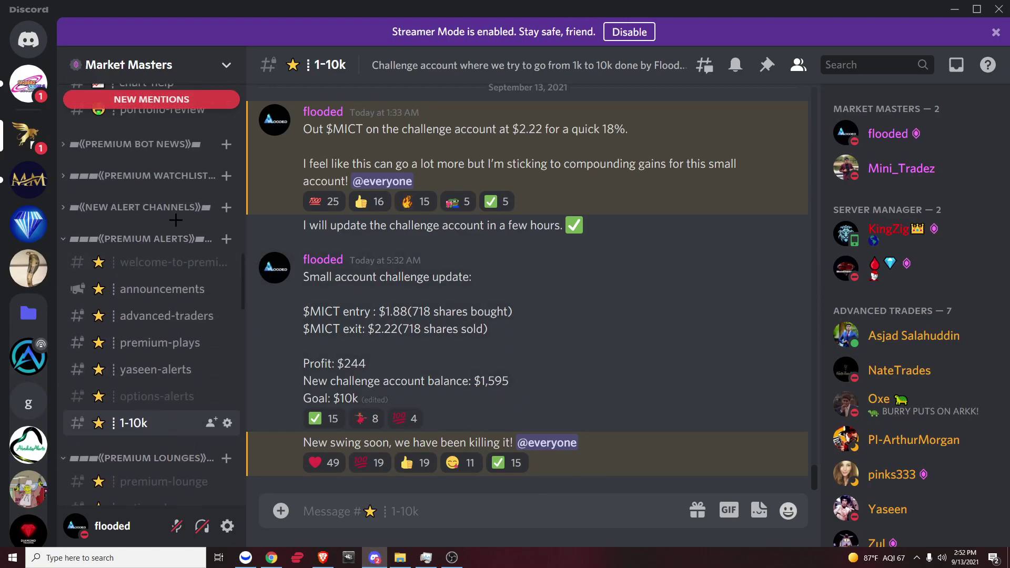
click(177, 208)
click(177, 210)
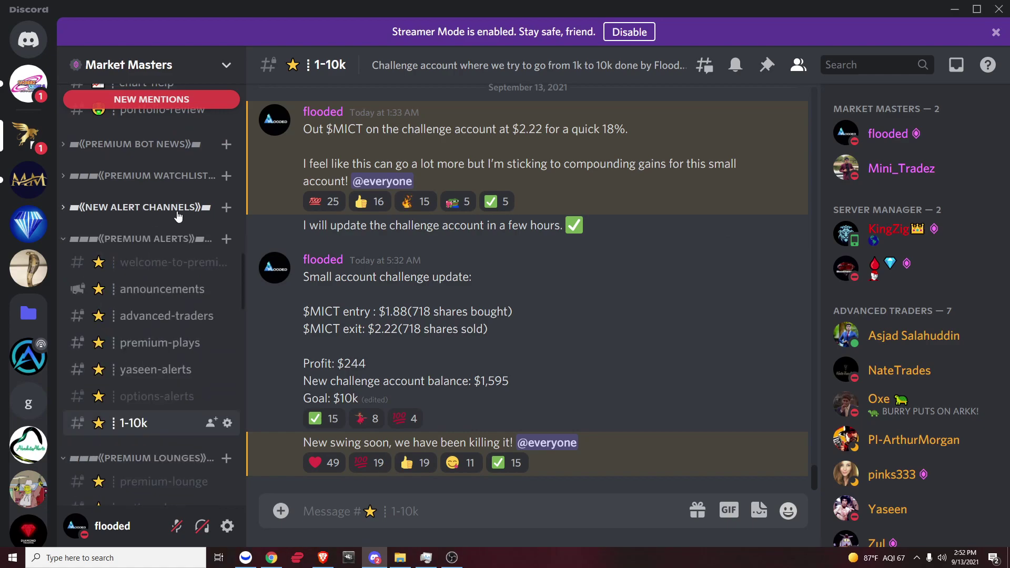
click(166, 177)
Expand PREMIUM BOT NEWS and view the get-started-with-bot and bot-support channels
scroll(159, 187, down, 2)
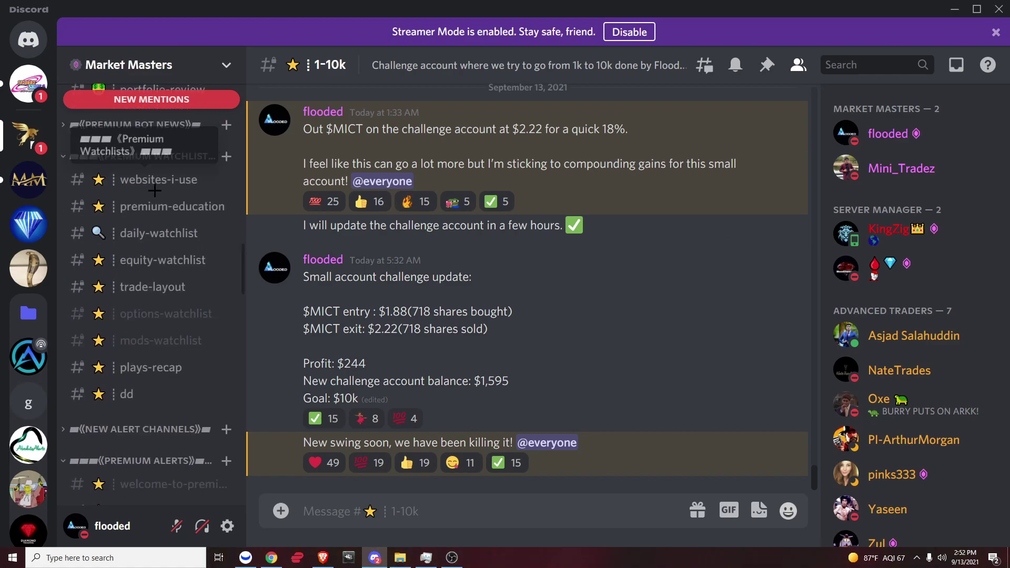
scroll(154, 195, up, 3)
click(151, 197)
scroll(152, 195, up, 5)
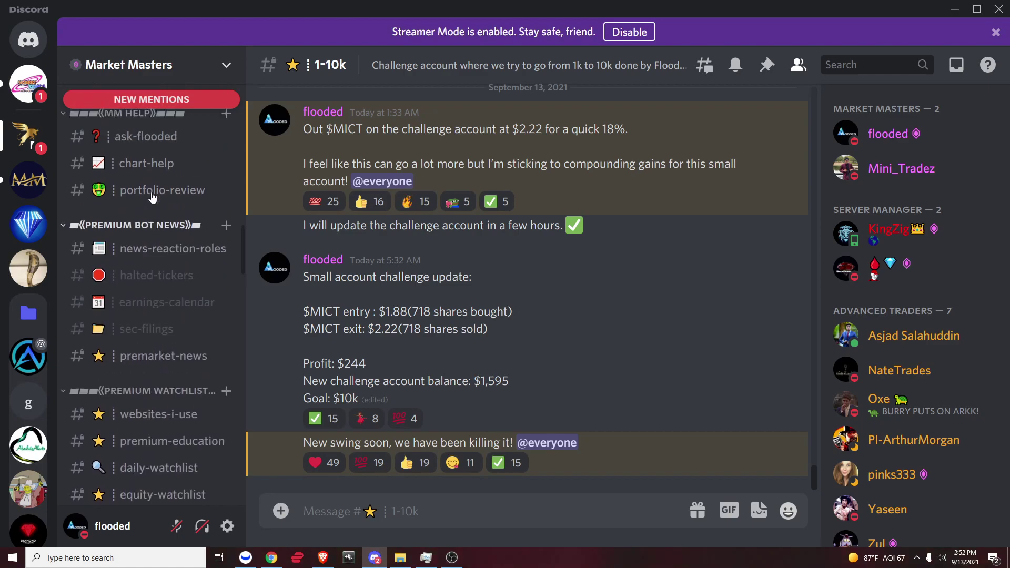
scroll(151, 190, up, 3)
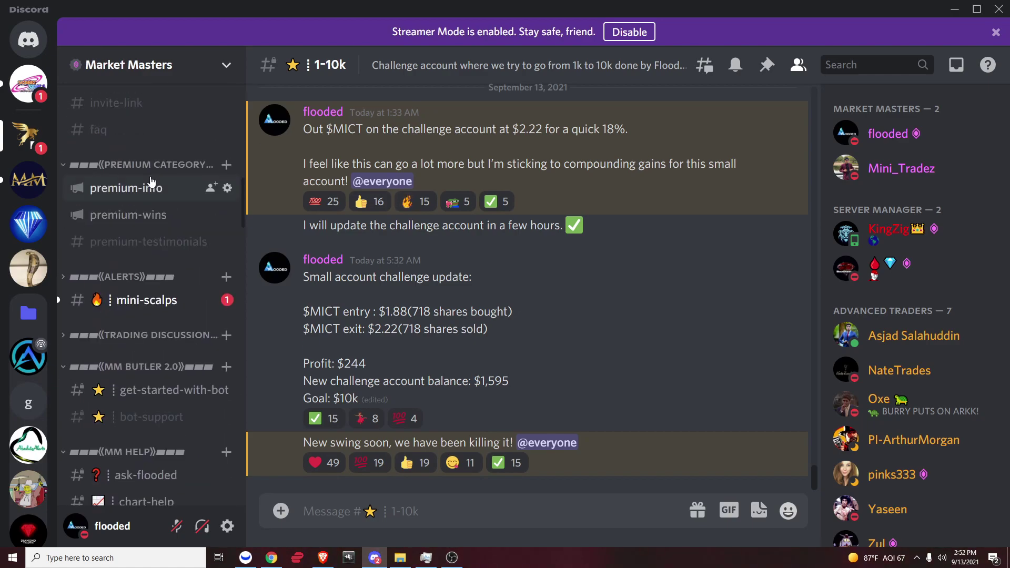
scroll(152, 182, down, 3)
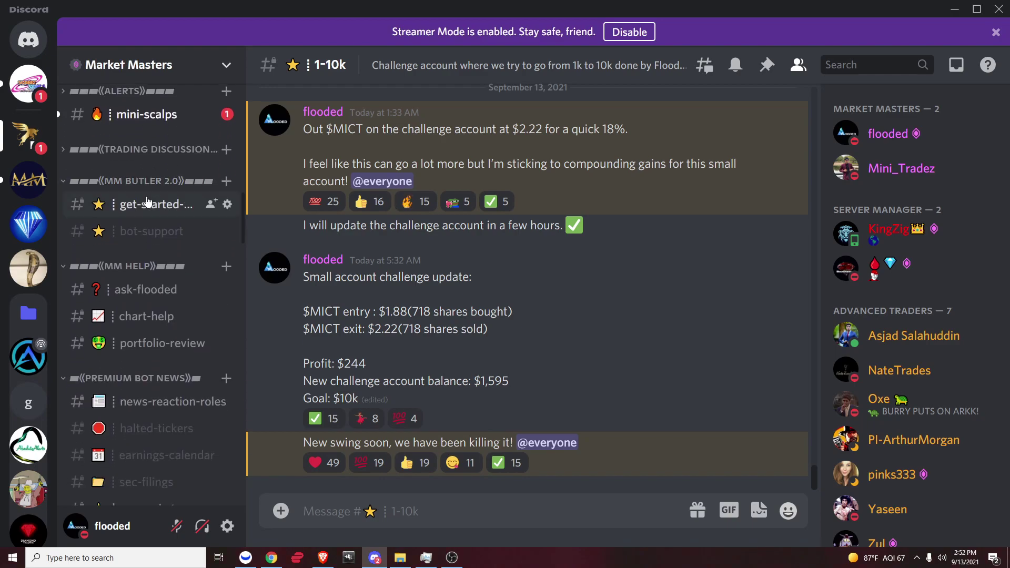
click(149, 203)
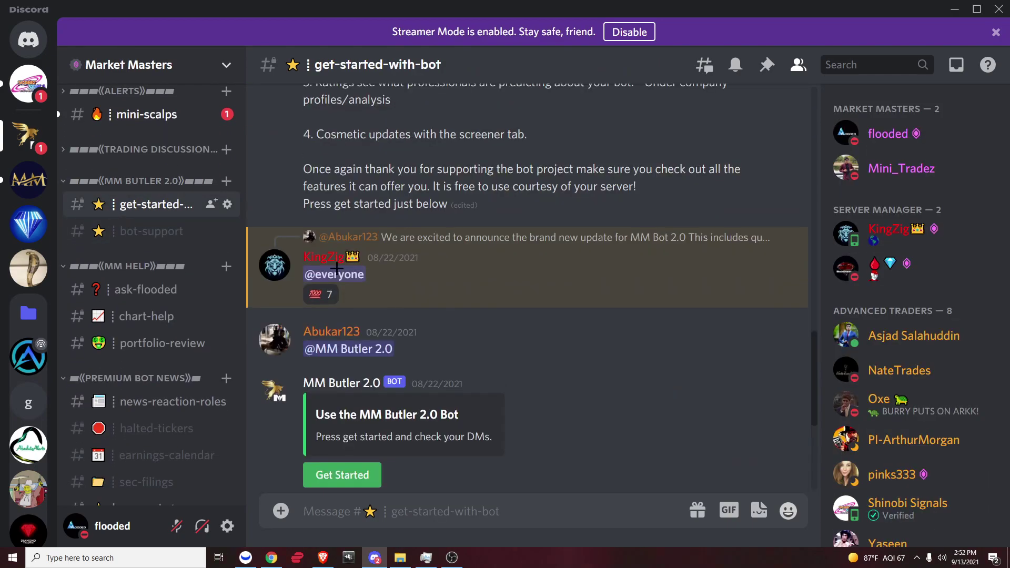
click(137, 231)
Browse ask-flooded, chart-help, portfolio-review, halted-tickers, news-reaction-roles, earnings-calendar and premarket-news channels
scroll(141, 225, down, 1)
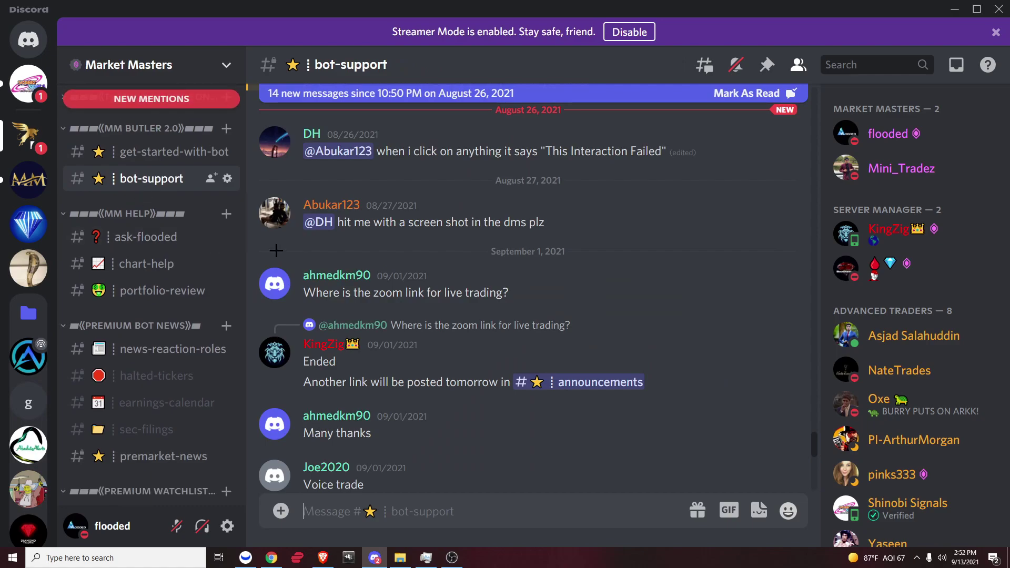
click(141, 238)
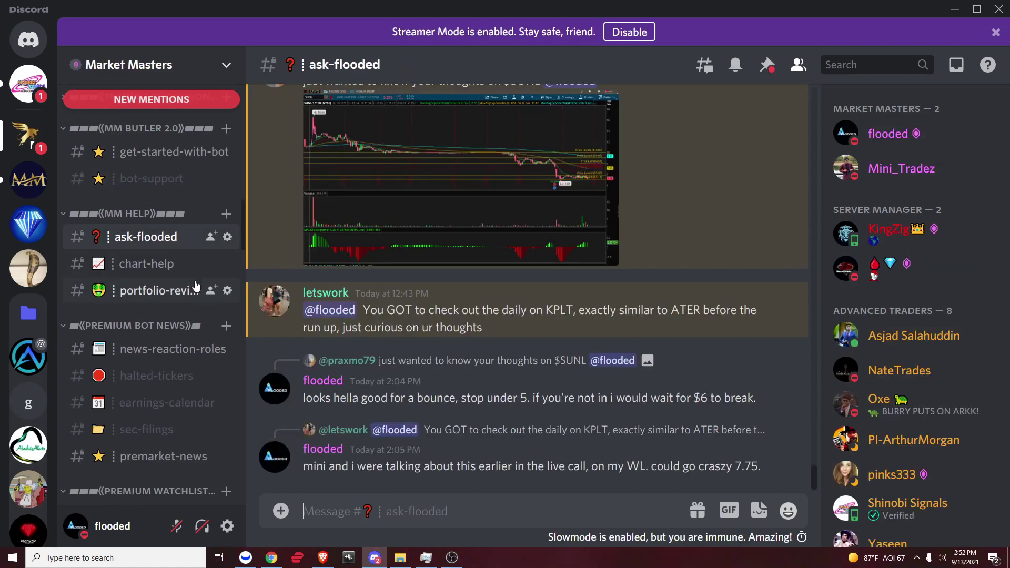
click(135, 265)
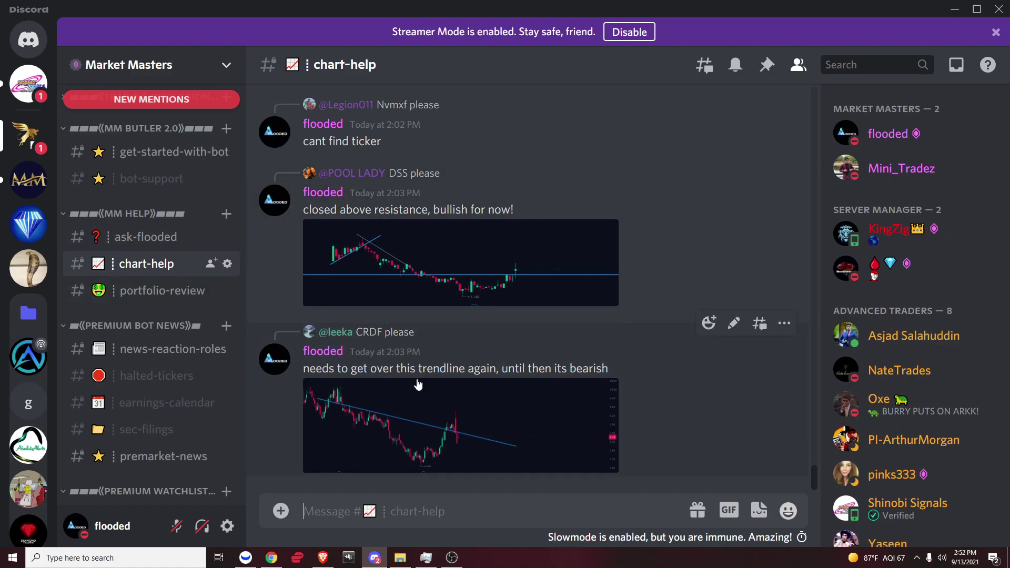
click(158, 290)
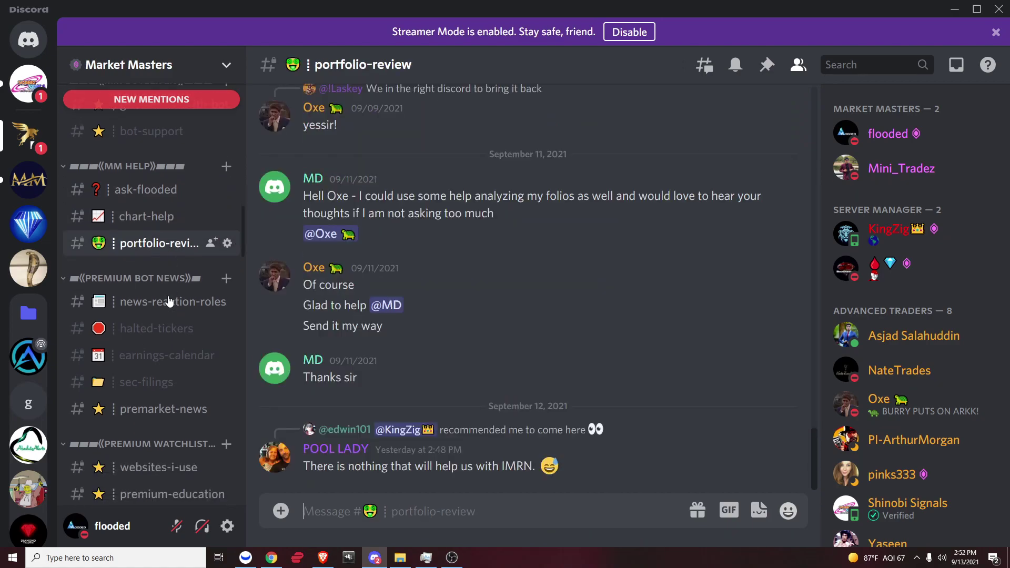
scroll(163, 279, down, 2)
click(167, 264)
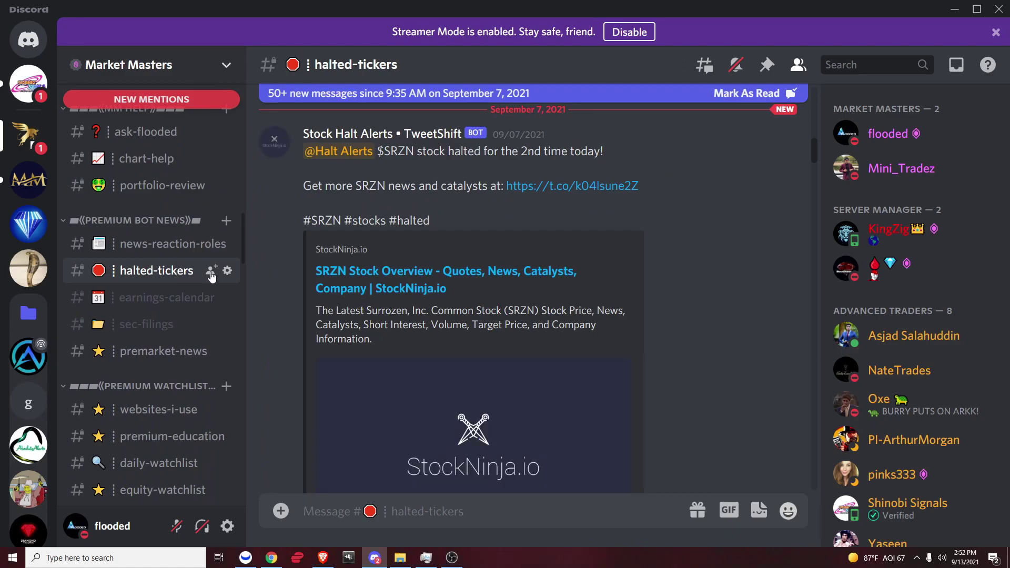
click(172, 257)
click(172, 295)
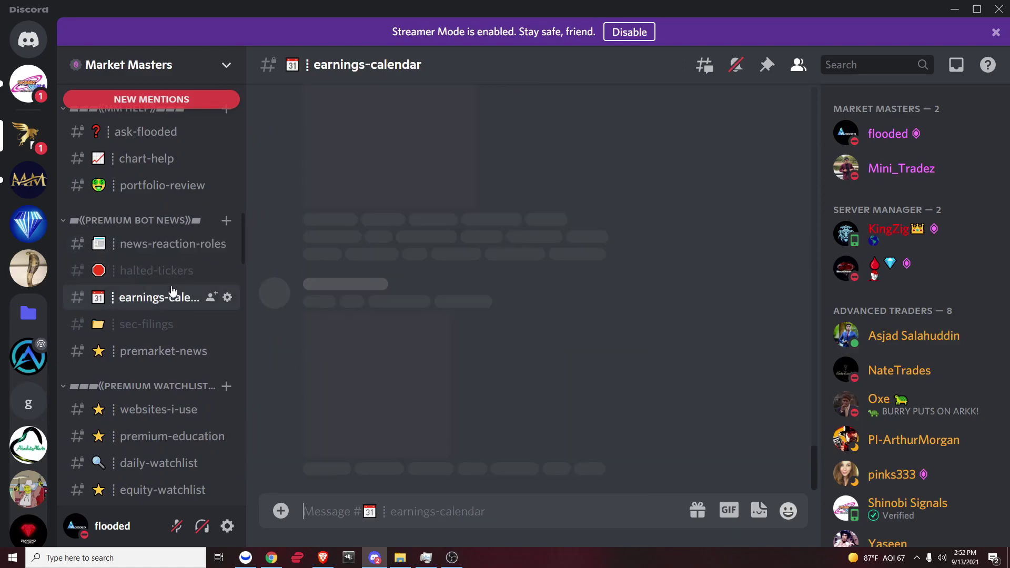
key(alt+Up)
click(163, 350)
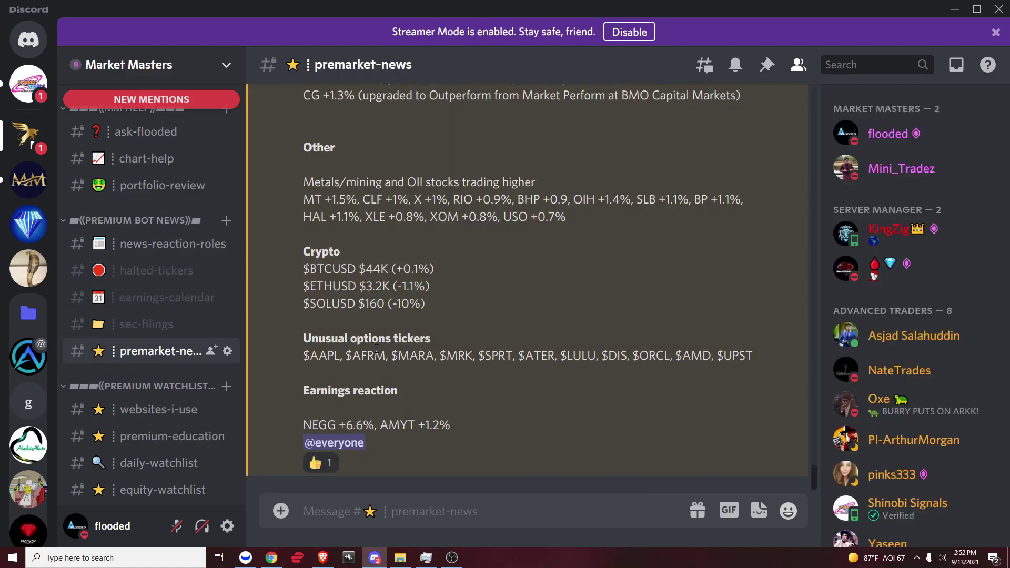
Collapse PREMIUM BOT NEWS and open the websites-i-use channel
scroll(377, 348, up, 10)
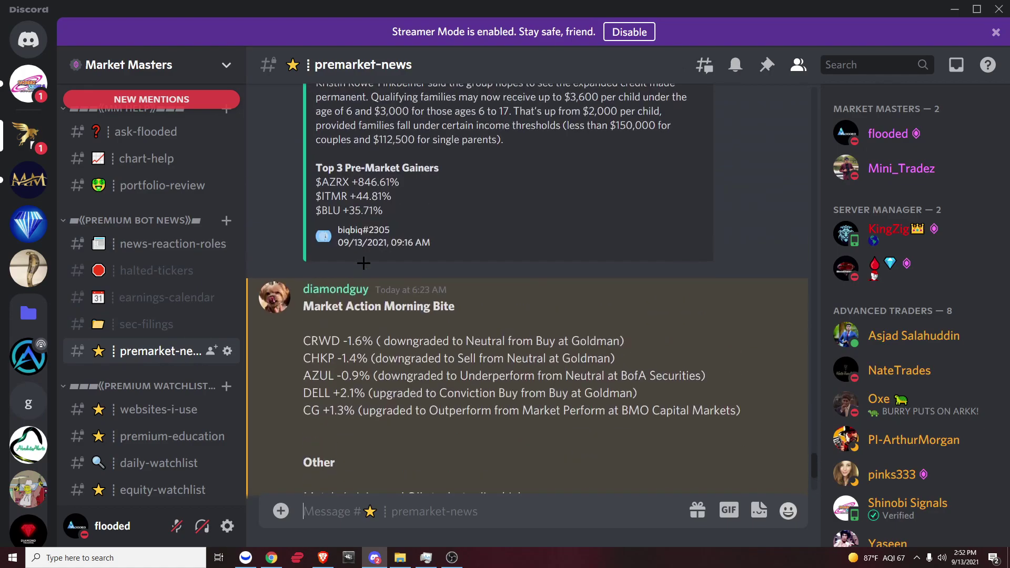
scroll(363, 262, down, 10)
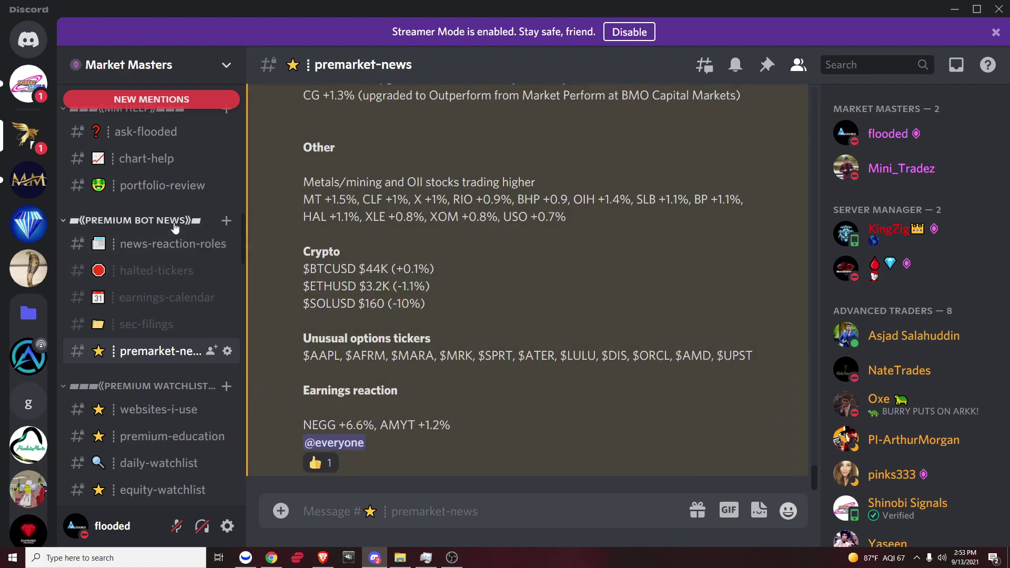
click(169, 220)
scroll(172, 227, down, 1)
click(179, 250)
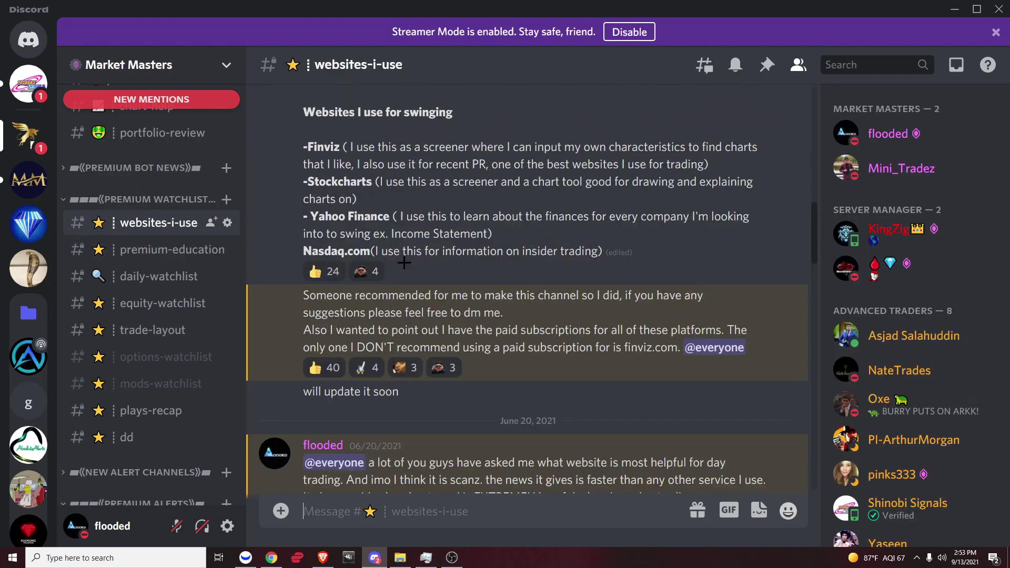
View the premium-education channel, then scroll through the daily-watchlist channel
click(153, 249)
scroll(342, 285, up, 10)
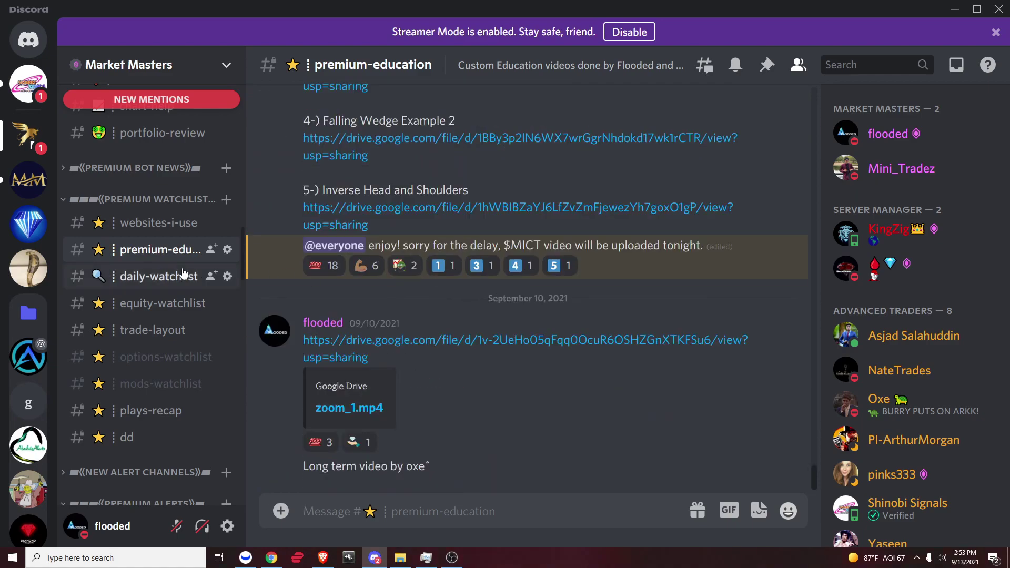
click(157, 276)
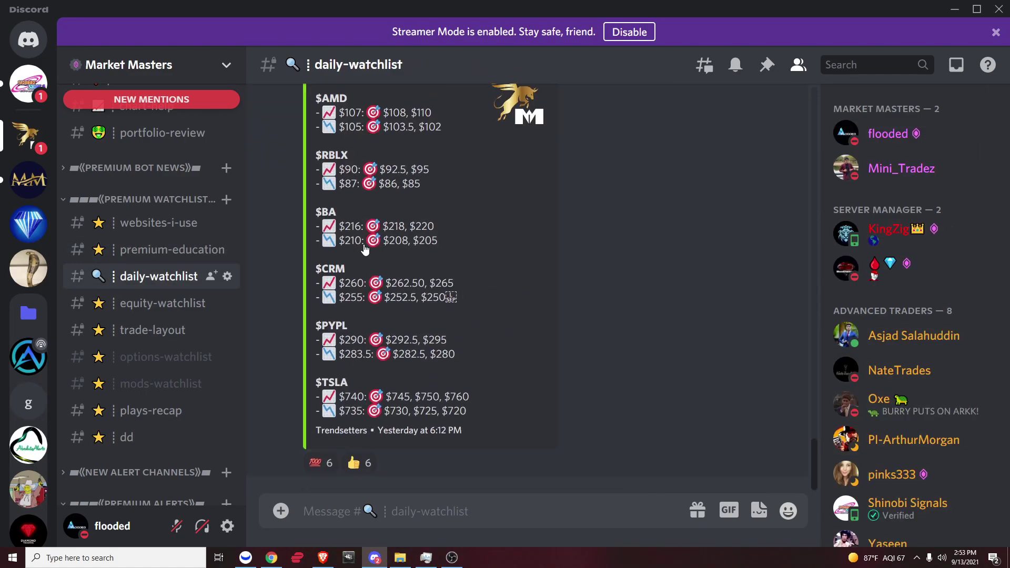
scroll(367, 241, down, 5)
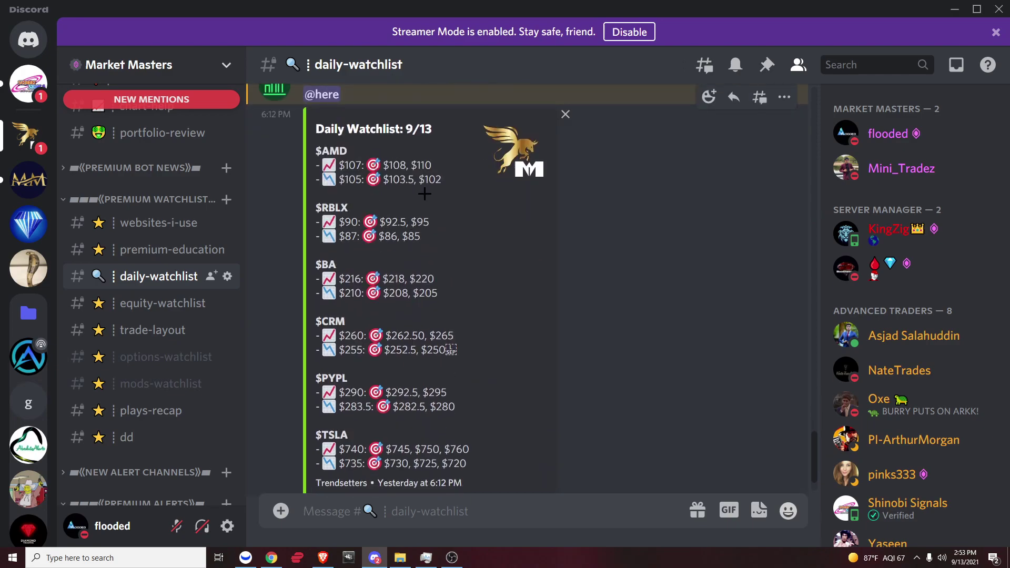
scroll(425, 194, up, 10)
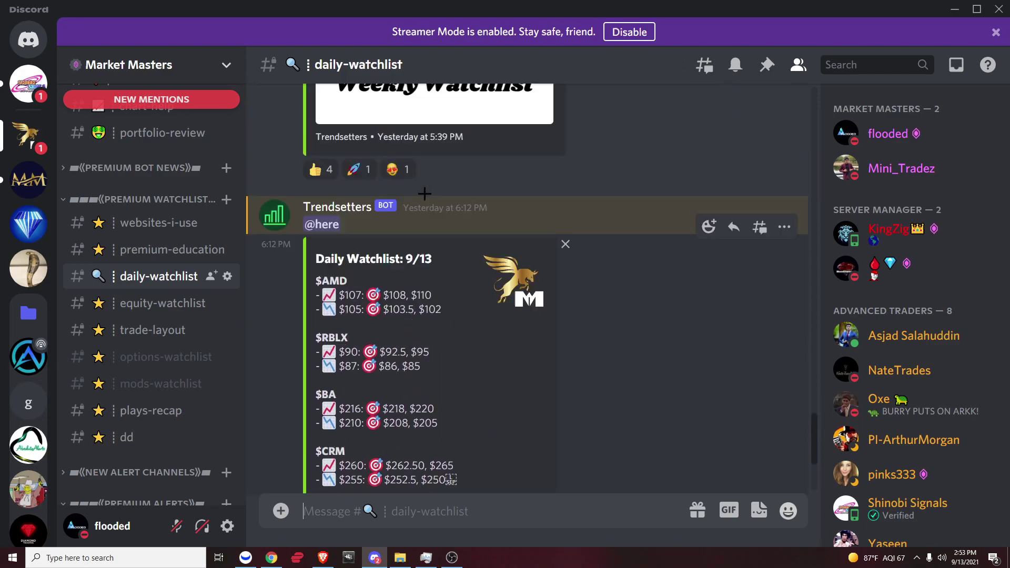
scroll(424, 218, up, 15)
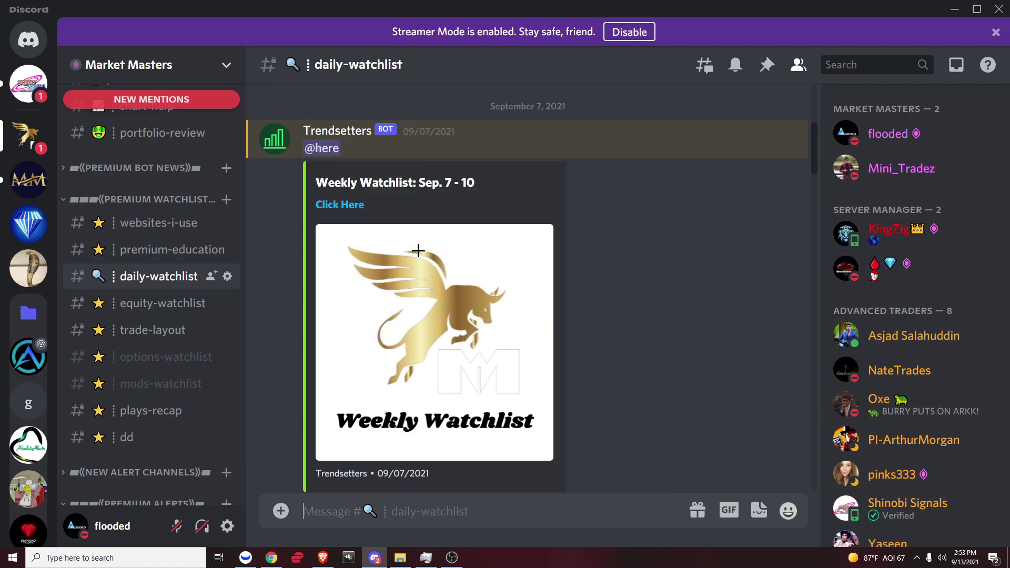
scroll(384, 305, down, 10)
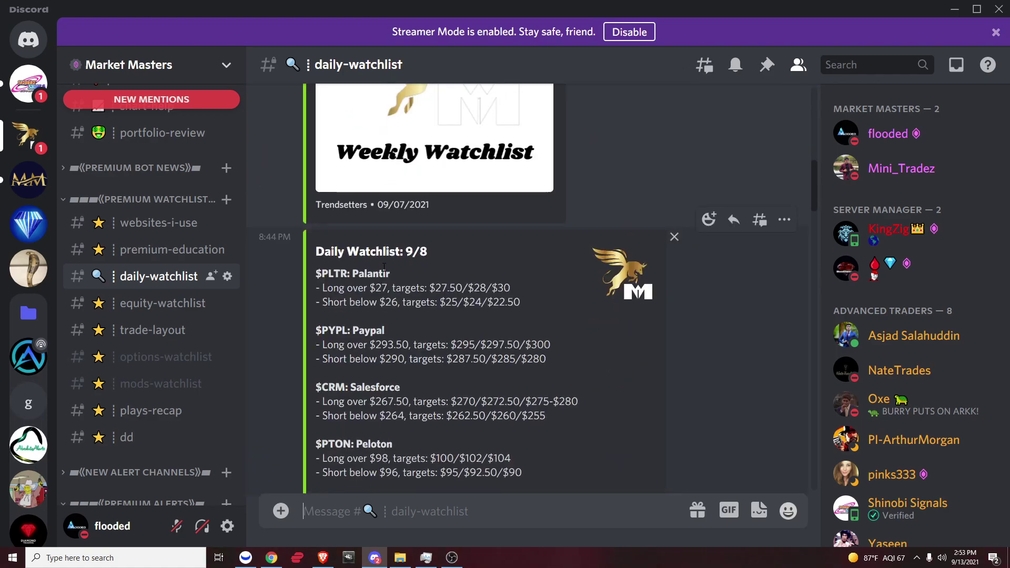
scroll(338, 195, up, 3)
scroll(338, 196, up, 4)
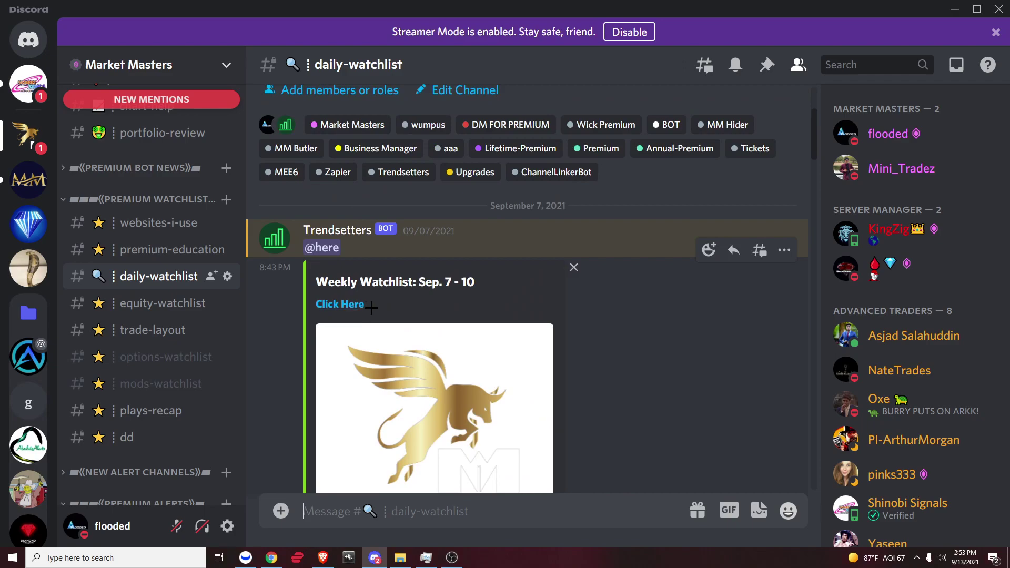
Open equity-watchlist, then trade-layout with its ORB settings screenshot
click(141, 302)
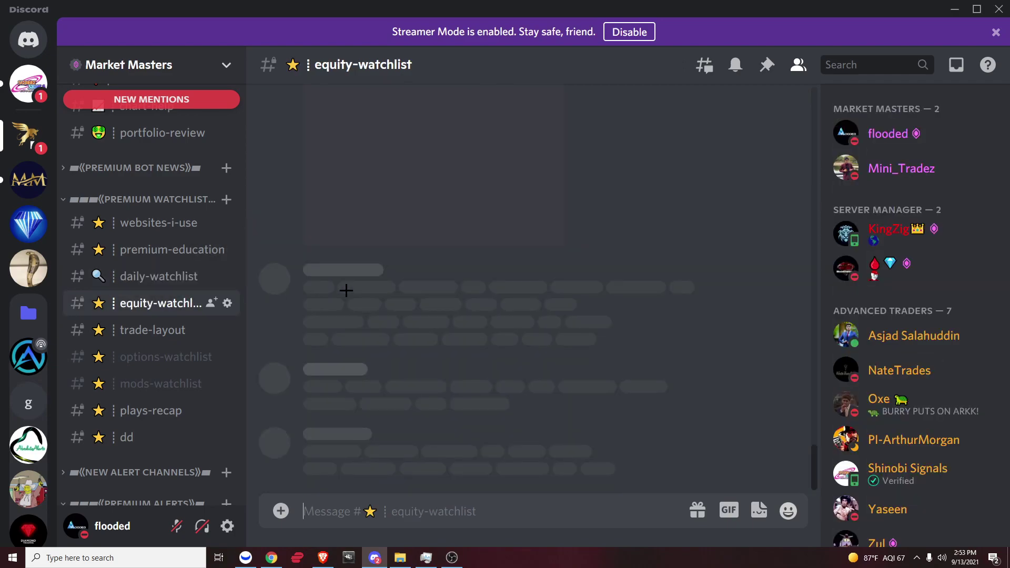
click(152, 330)
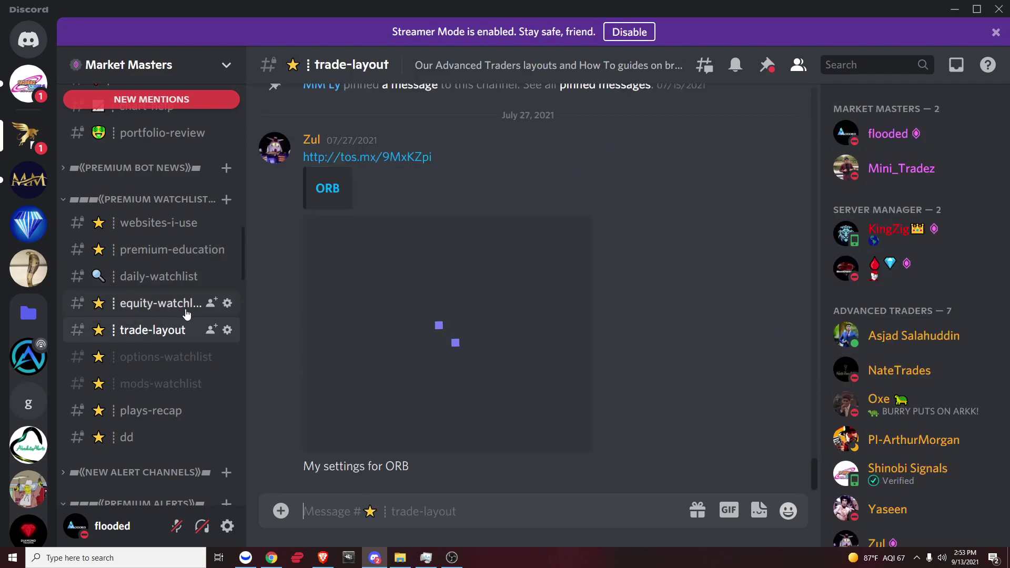
scroll(168, 310, down, 1)
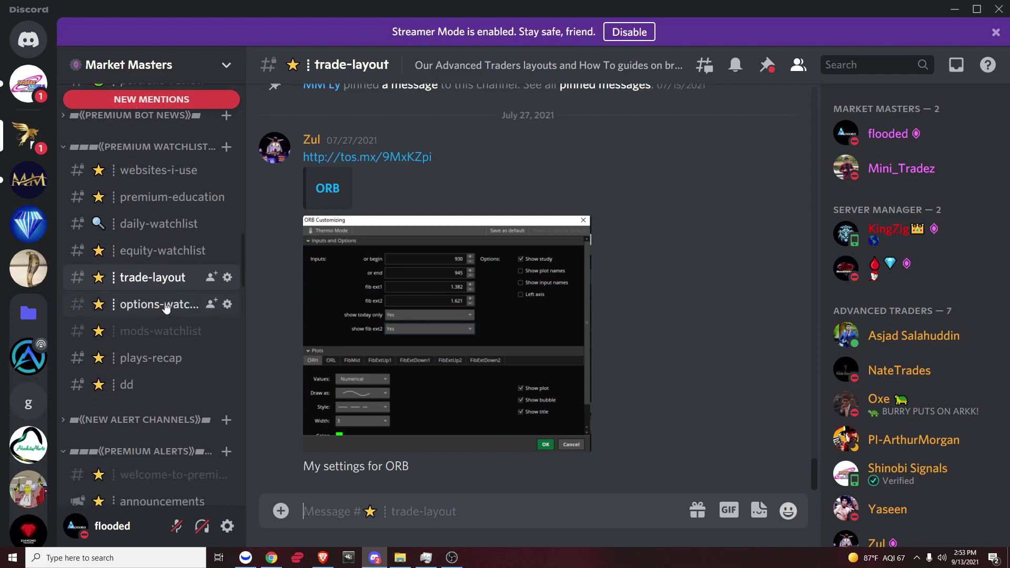
scroll(163, 258, down, 3)
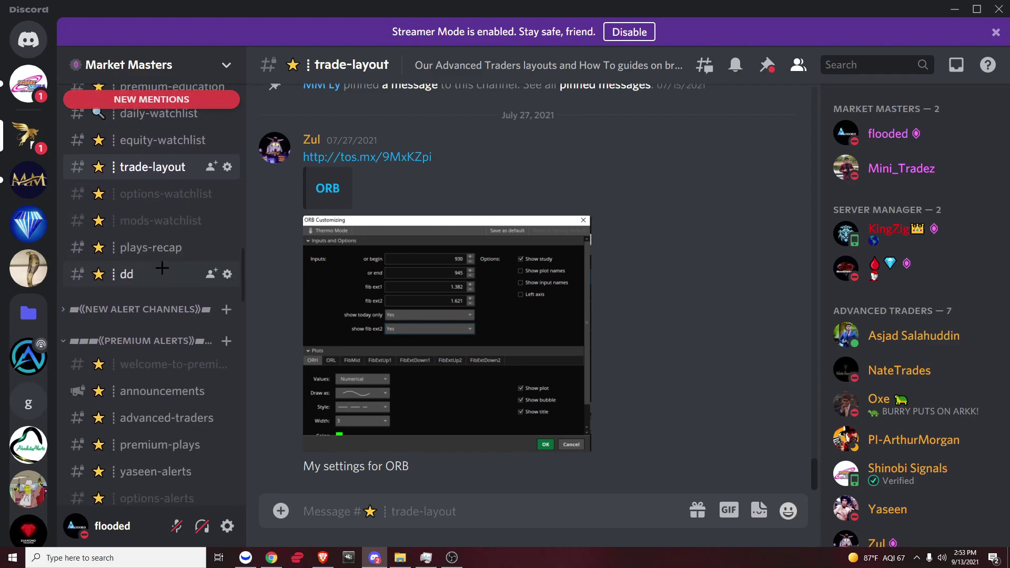
Expand NEW ALERT CHANNELS and view the alert-roles and long-term channels
click(160, 262)
scroll(158, 252, down, 2)
click(157, 181)
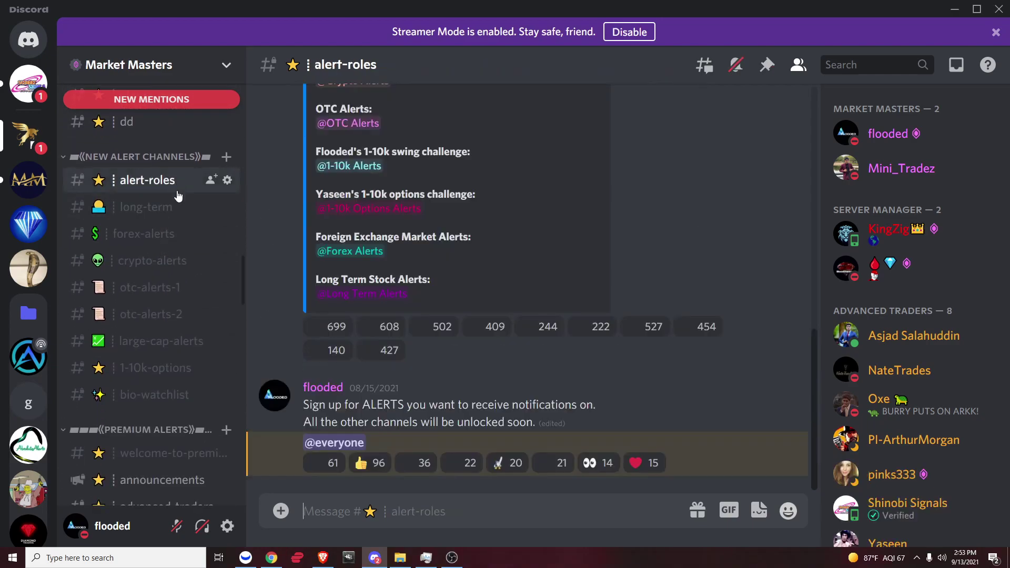
click(178, 205)
click(162, 181)
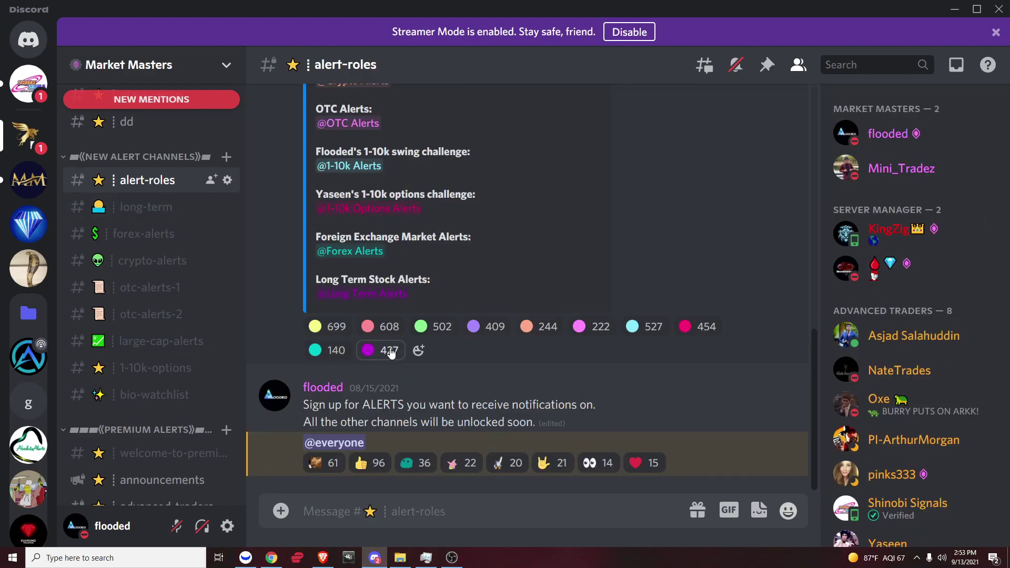
scroll(321, 304, up, 5)
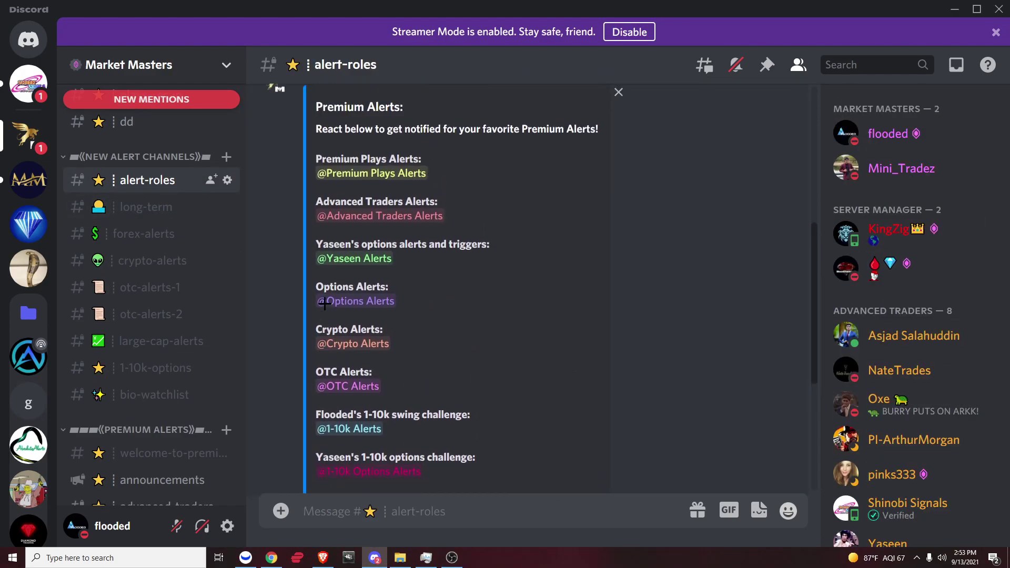
click(152, 213)
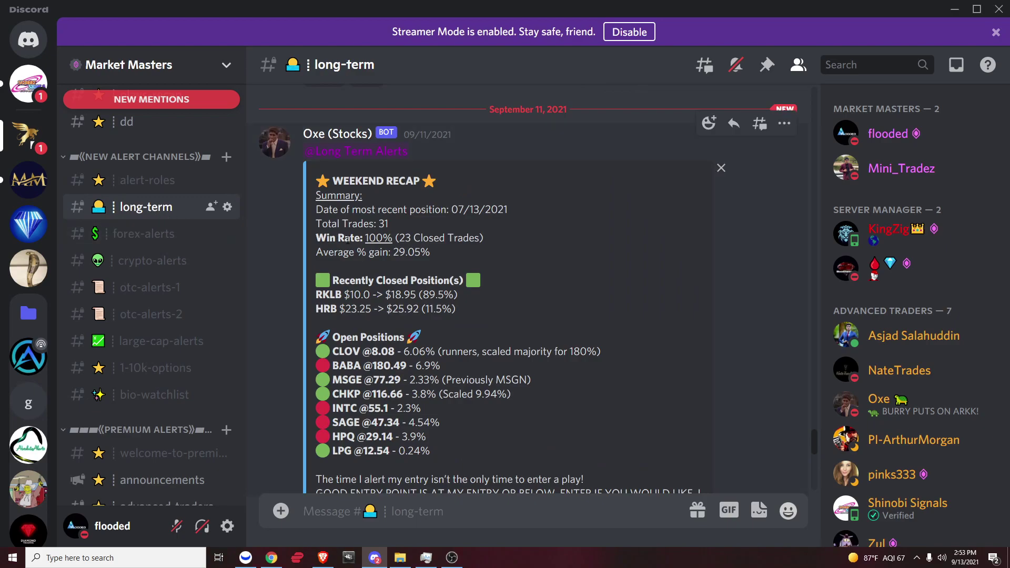
Browse forex-alerts, large-cap-alerts and 1-10k-options, ending on bio-watchlist
click(152, 236)
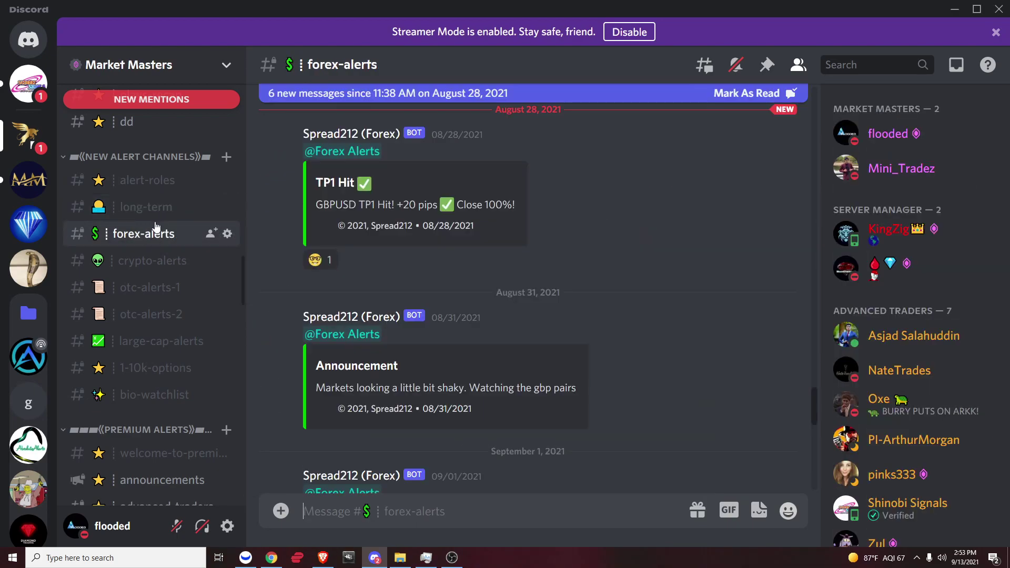
scroll(147, 261, down, 2)
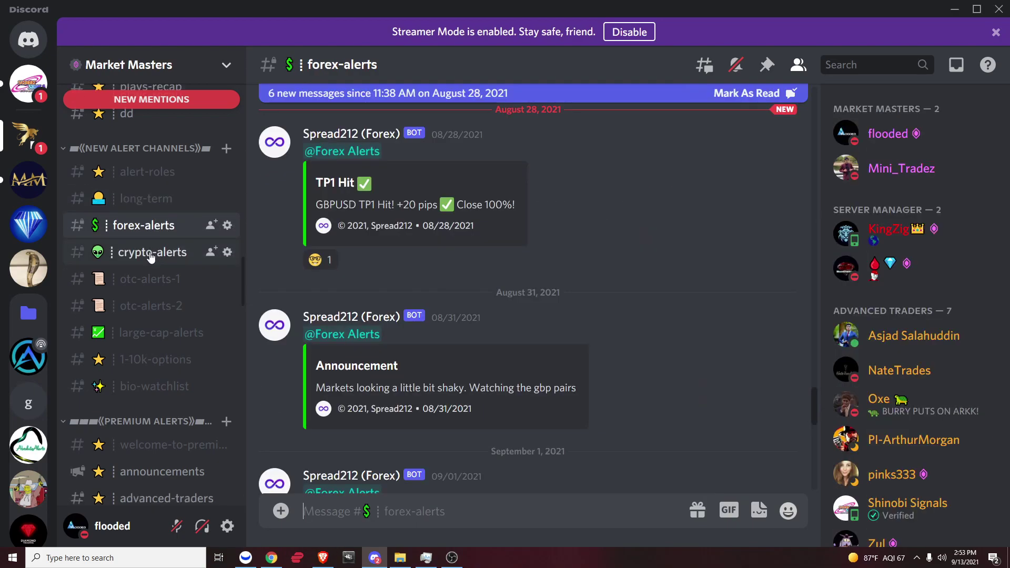
click(145, 293)
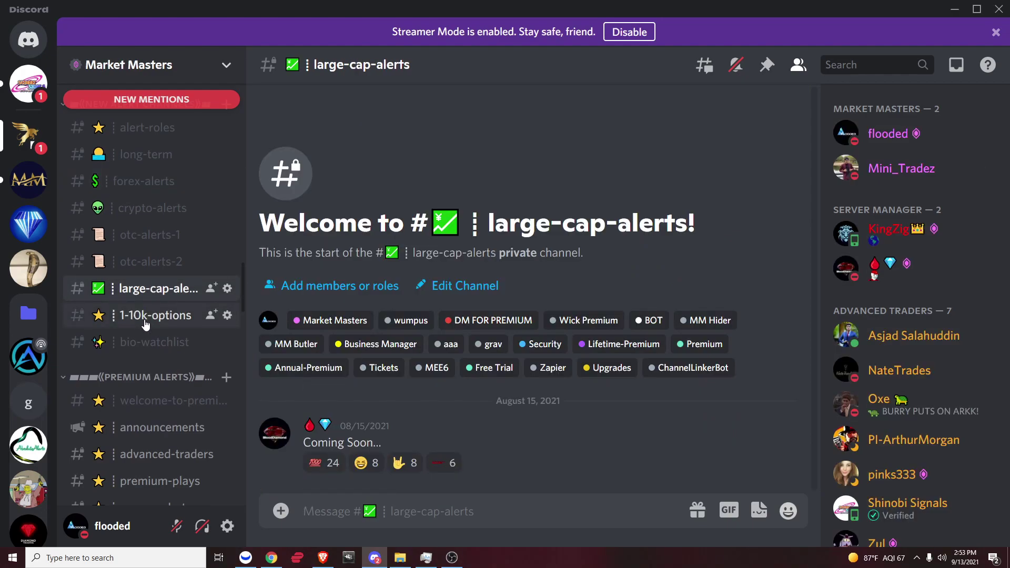
click(148, 315)
scroll(152, 308, down, 2)
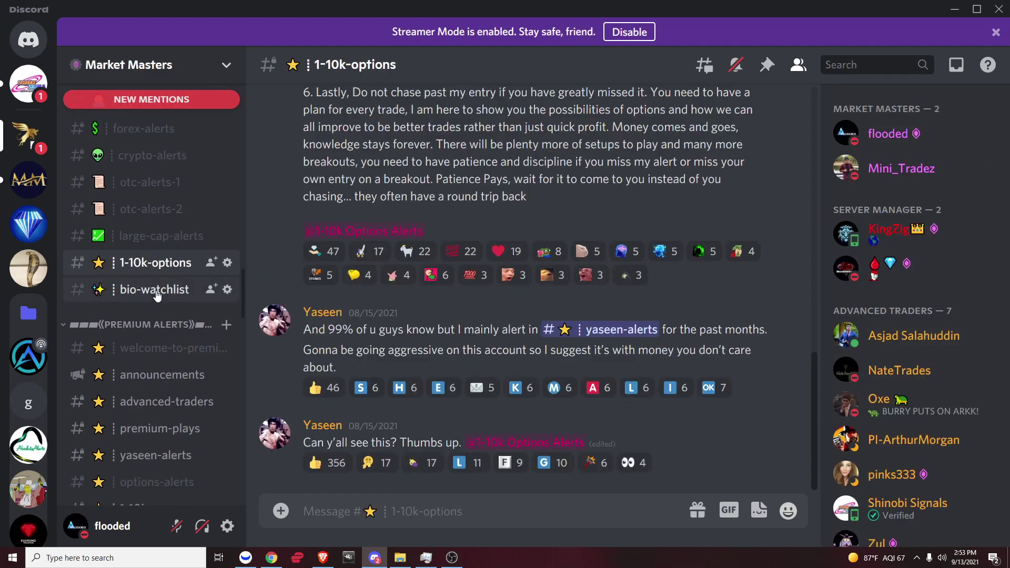
click(152, 291)
scroll(151, 294, down, 2)
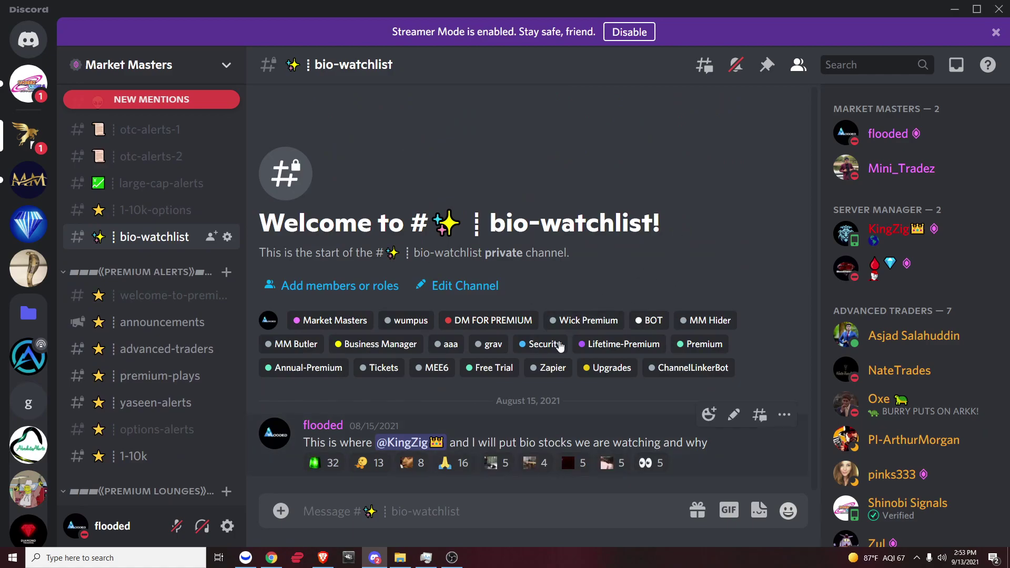
Open advanced-traders, expand the TRADYTICS category and view golden-sweeps
click(175, 350)
scroll(158, 337, down, 5)
scroll(156, 323, down, 5)
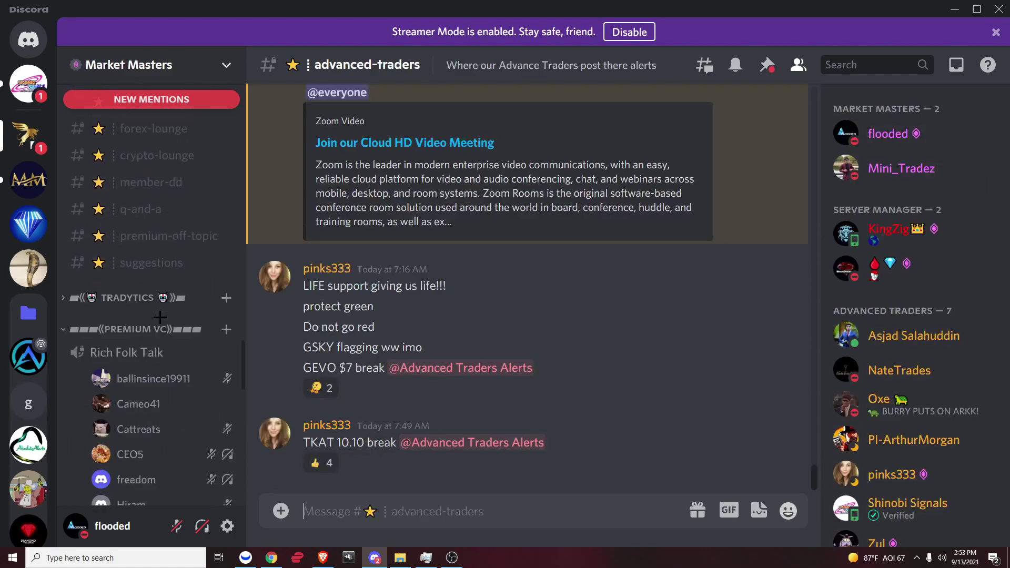
click(161, 297)
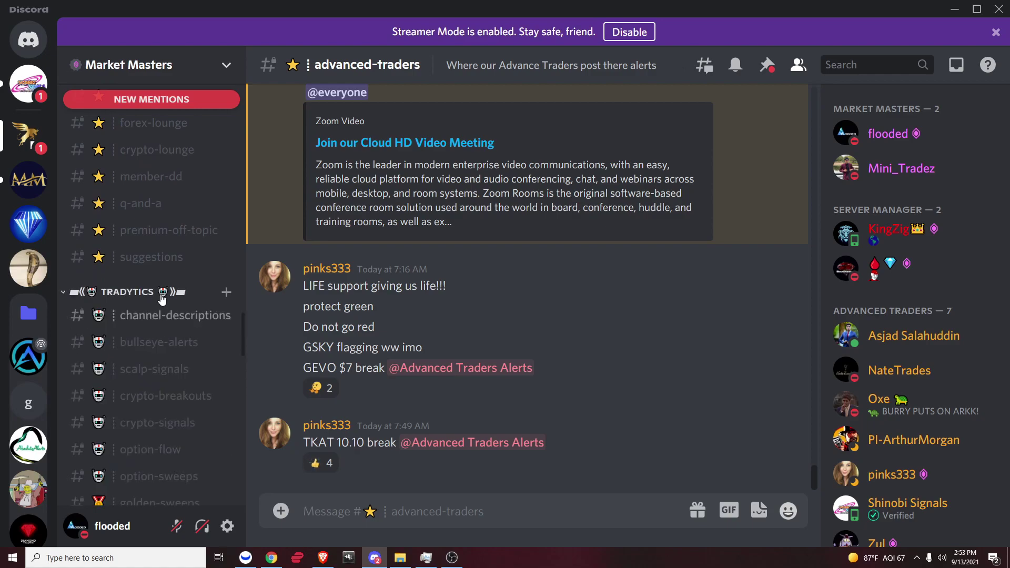
scroll(162, 298, down, 2)
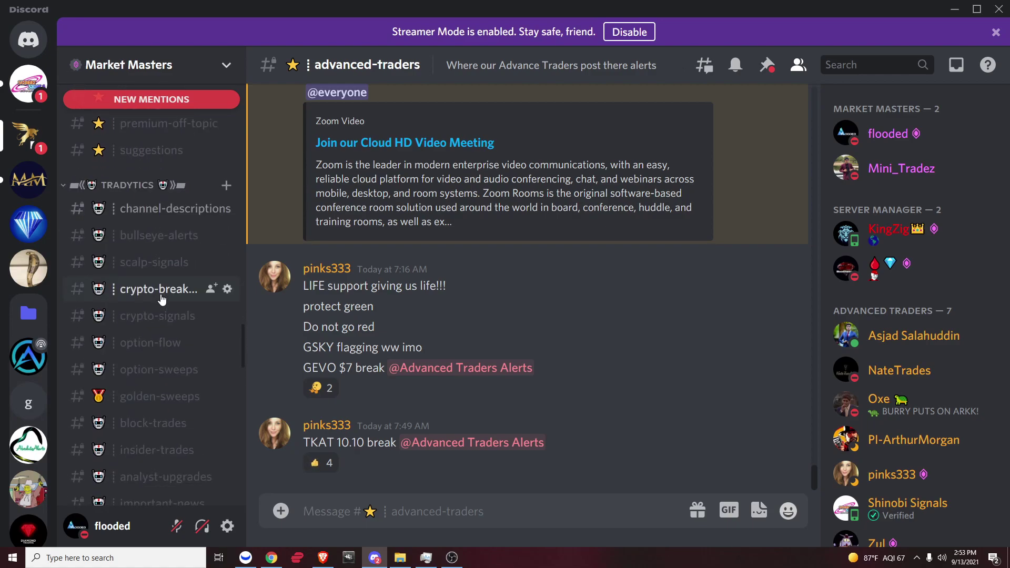
scroll(162, 297, down, 1)
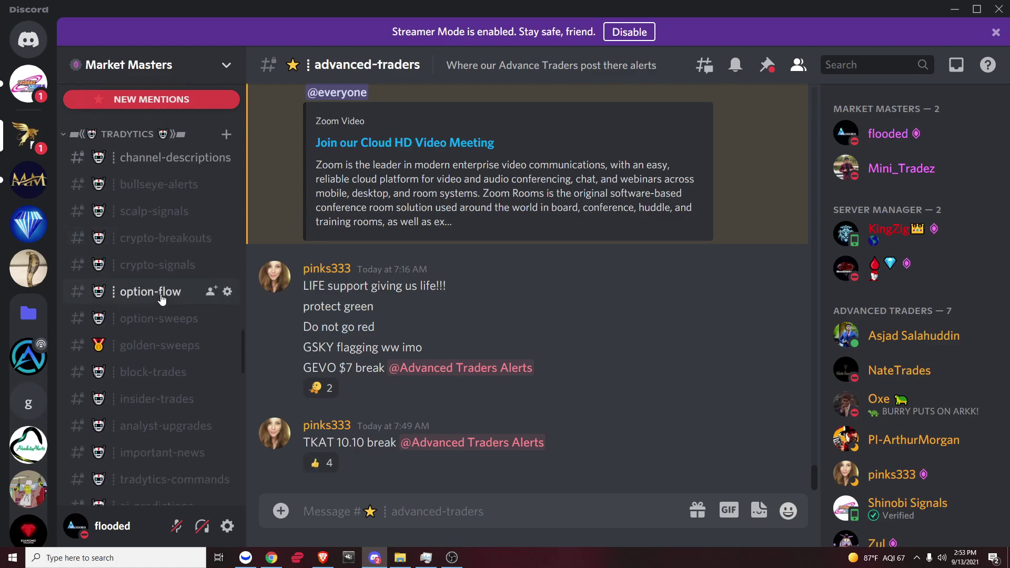
click(168, 344)
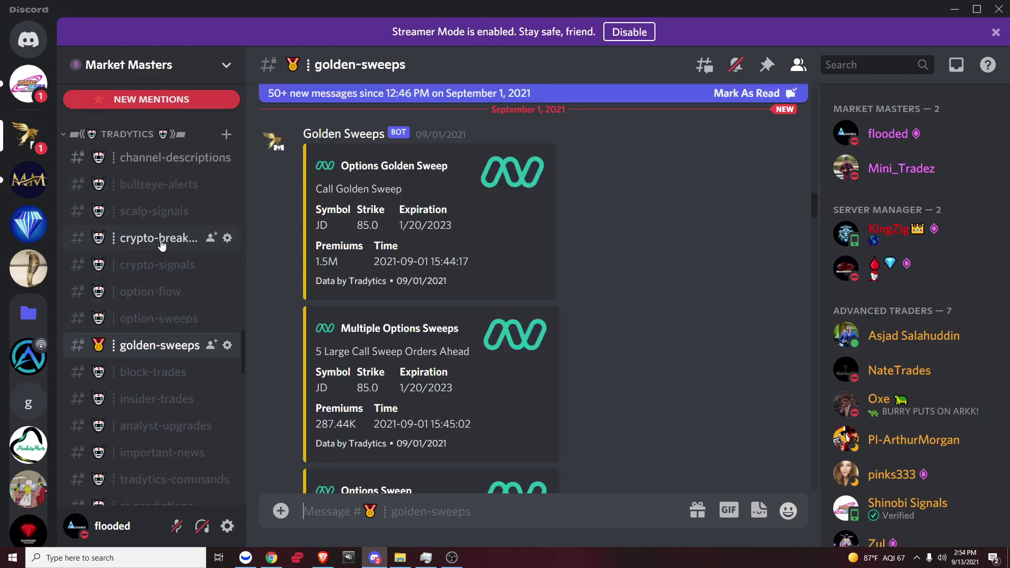
Open block-trades, then collapse the TRADYTICS and PREMIUM VC categories
scroll(149, 290, down, 1)
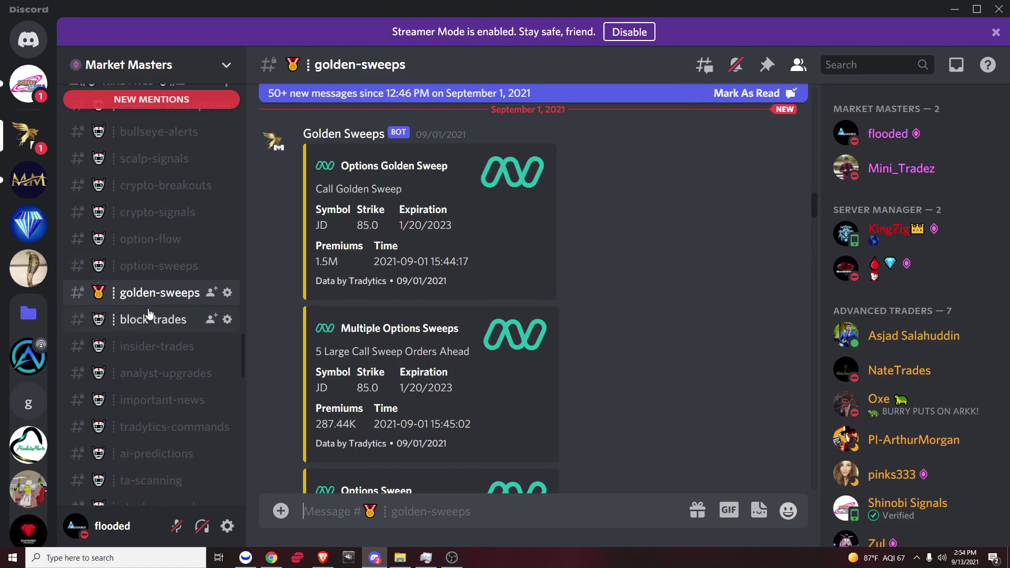
click(147, 319)
scroll(148, 319, up, 4)
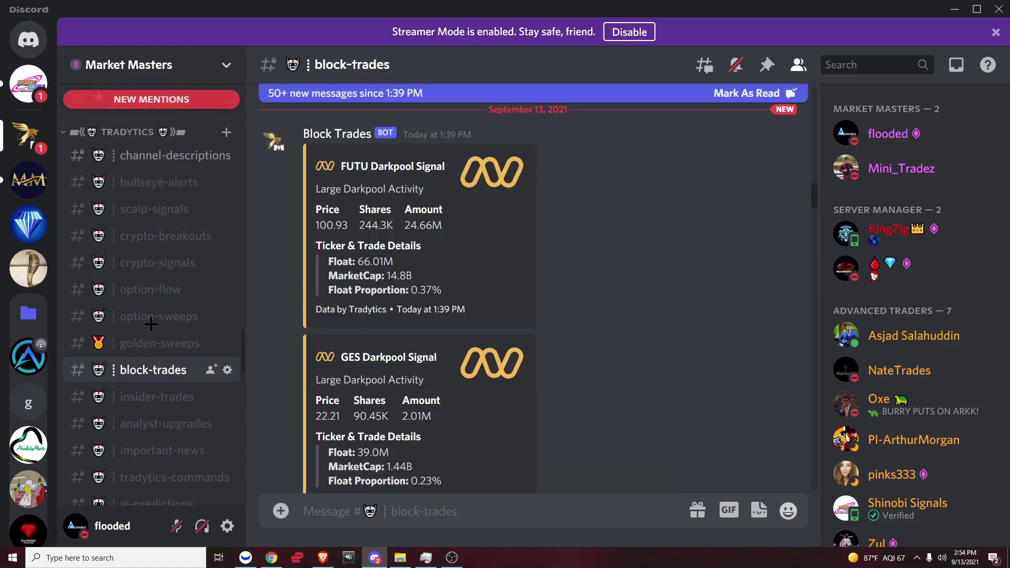
click(129, 292)
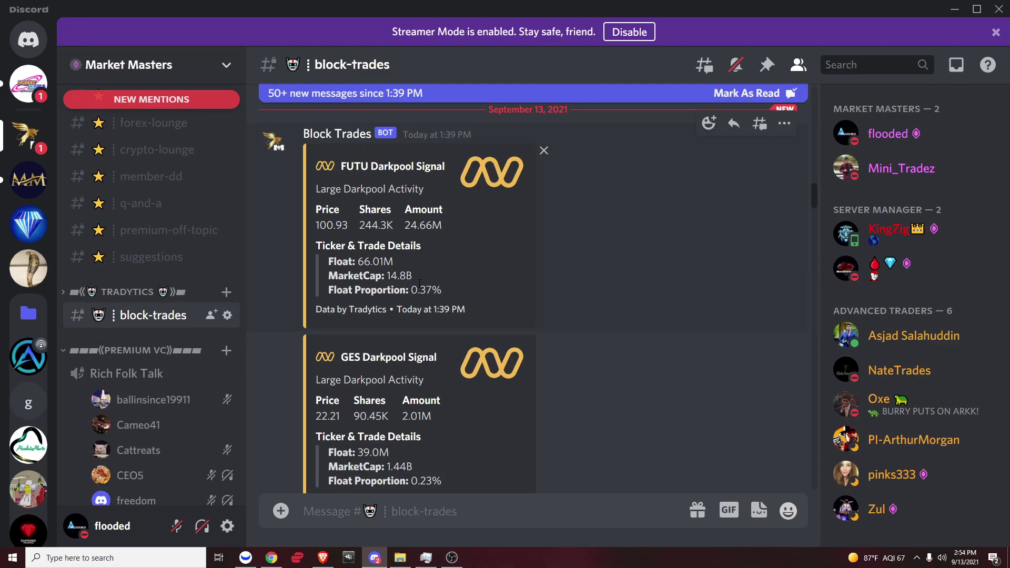
click(132, 350)
scroll(158, 305, down, 2)
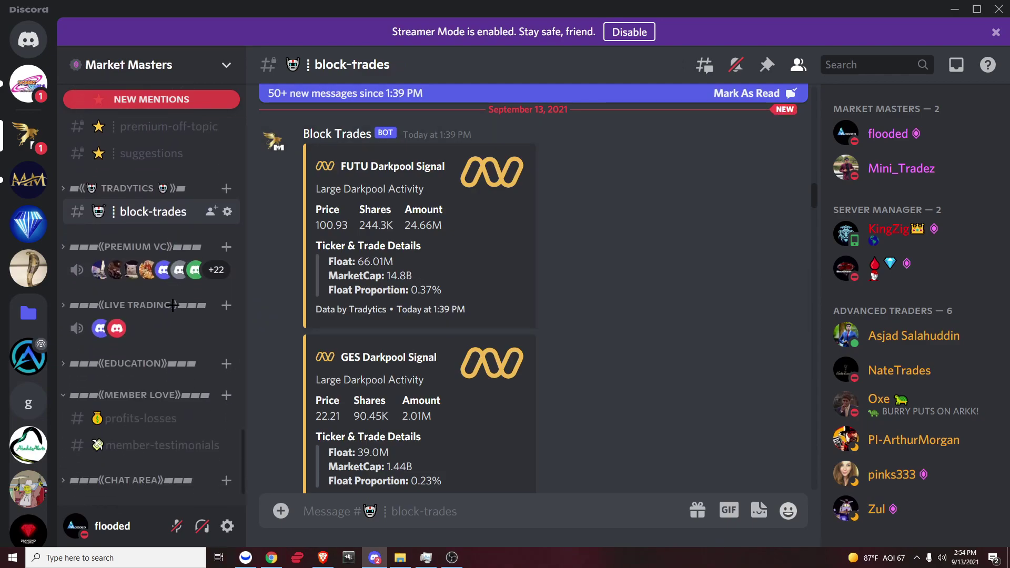
scroll(174, 311, up, 10)
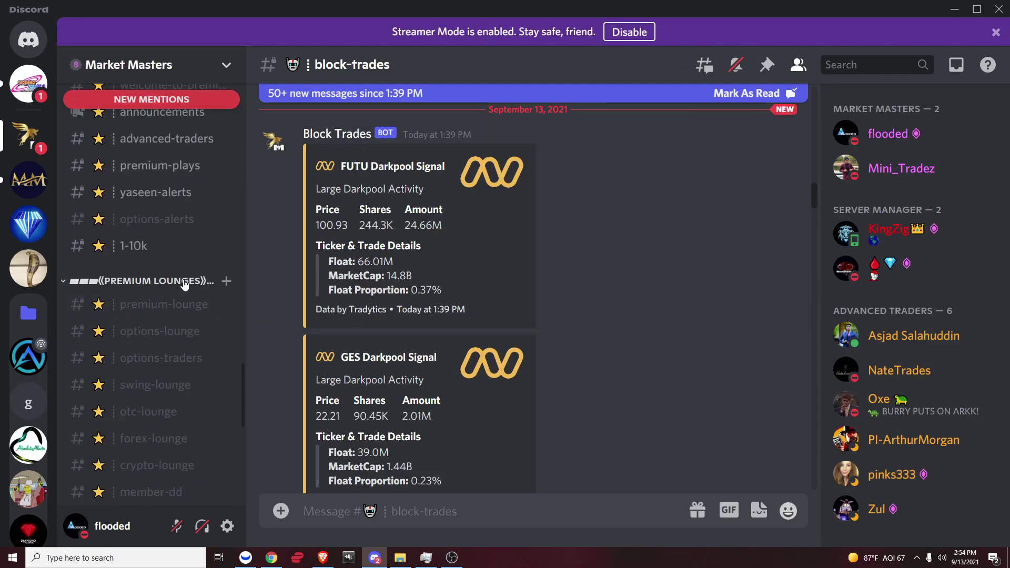
Review the darkpool signal posts, then collapse PREMIUM WATCHLIST and NEW ALERT CHANNELS
scroll(179, 294, up, 8)
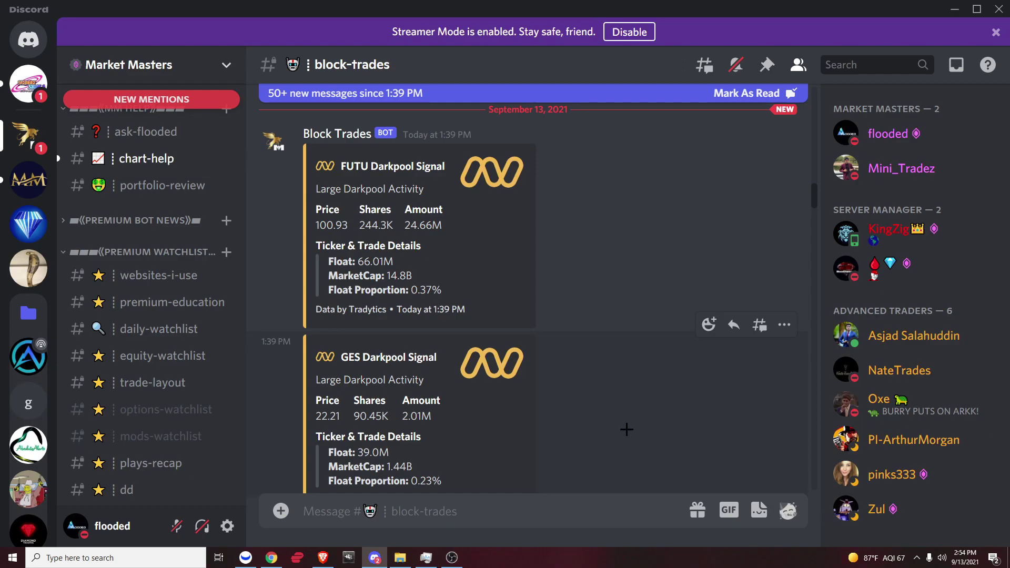
drag(627, 430, 339, 166)
click(399, 304)
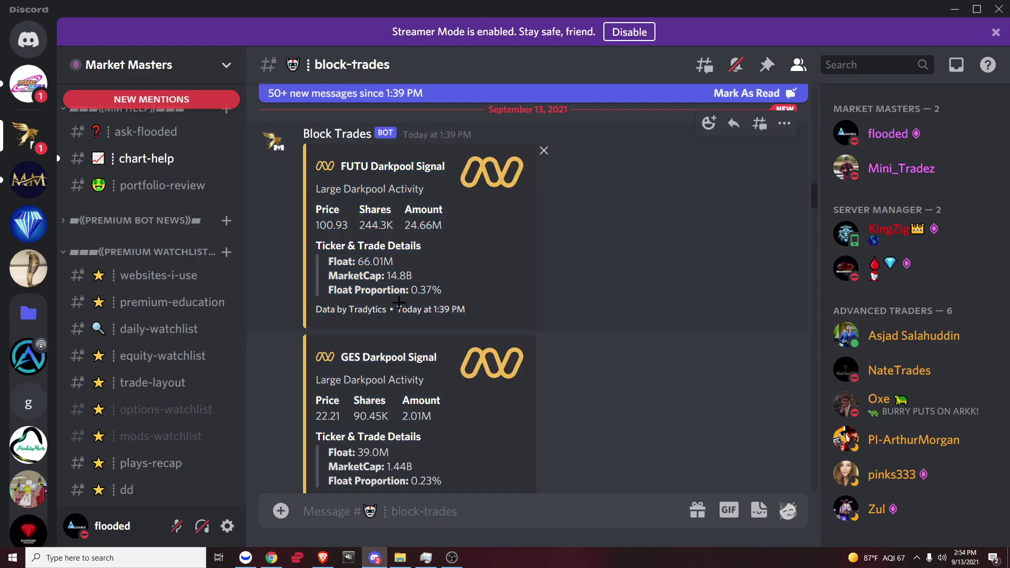
click(147, 251)
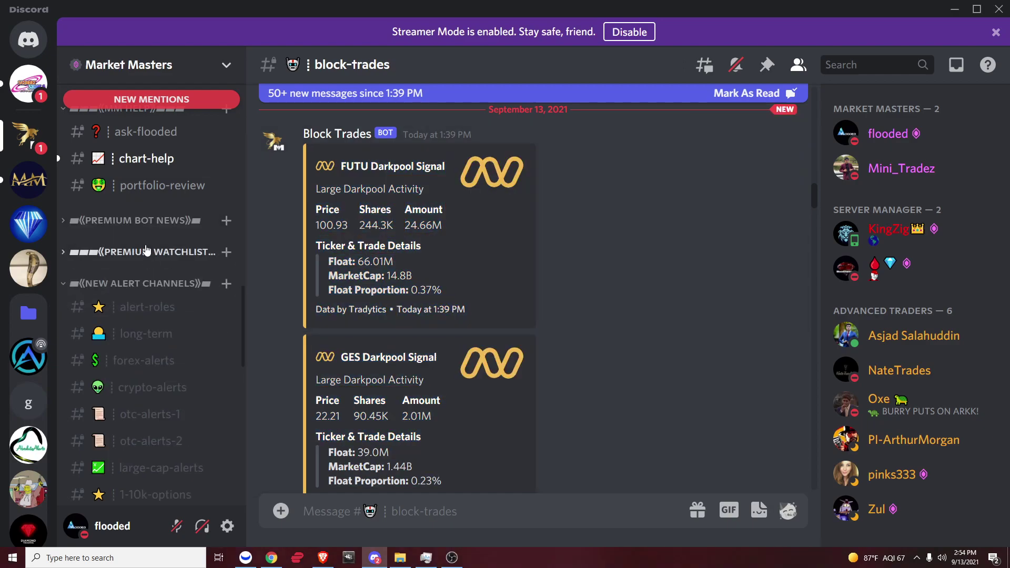
click(140, 284)
scroll(140, 284, down, 1)
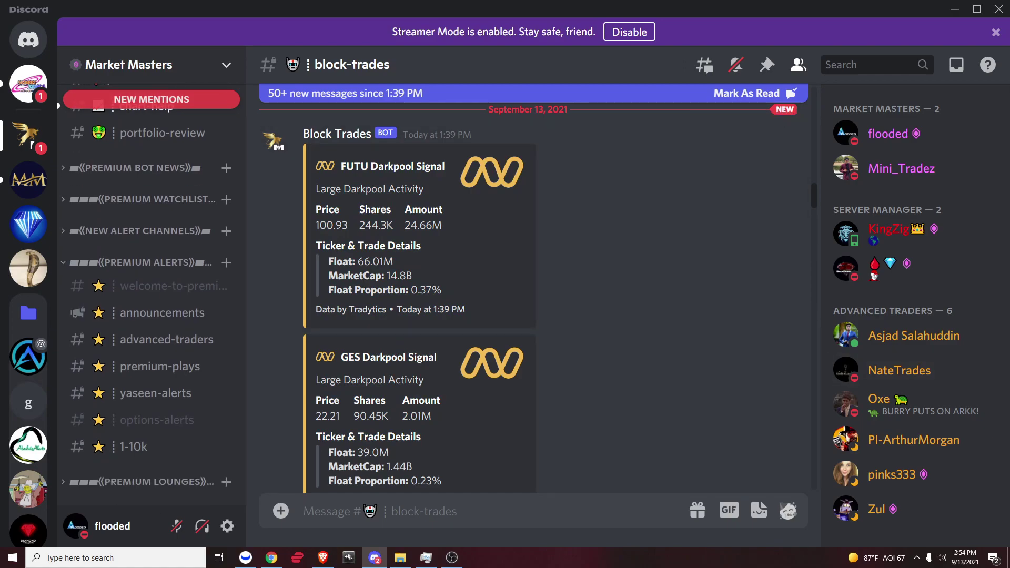